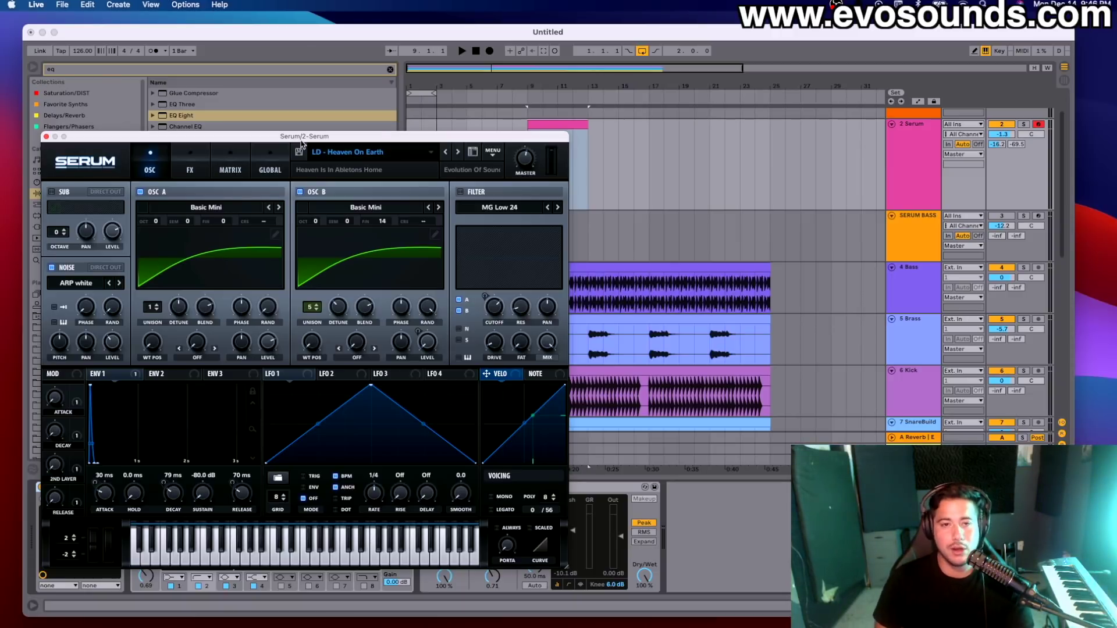
# - Browse the presets in Serum's Future Rave Revolution folder, keep LD - Heaven On Earth, and close the plugin window
pyautogui.click(382, 155)
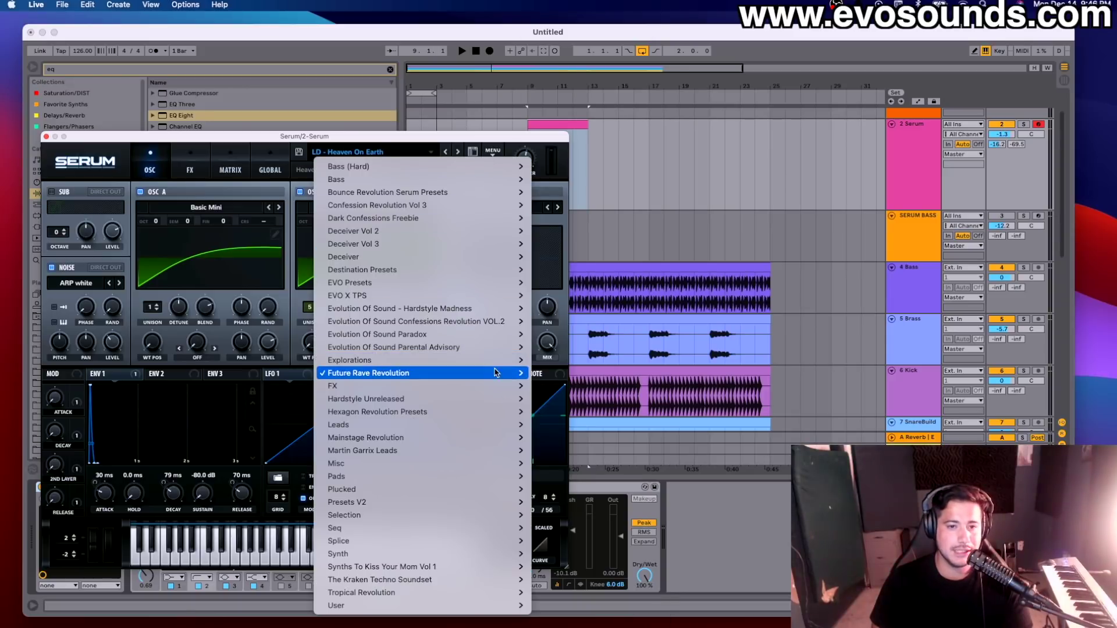
pyautogui.moveTo(495, 374)
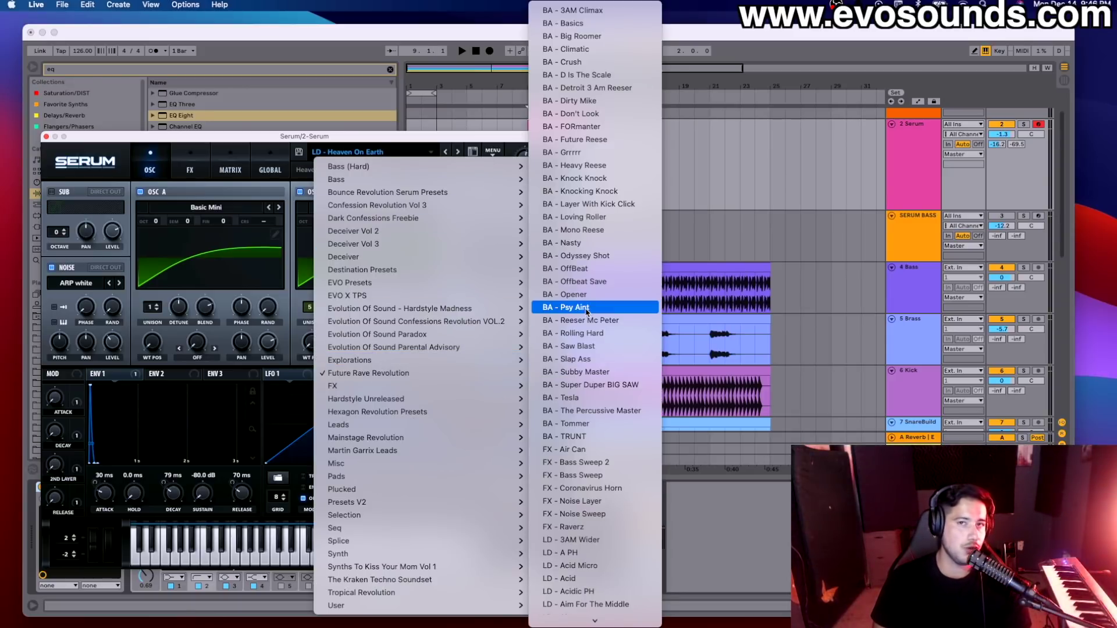
pyautogui.scroll(-10, 586, 311)
pyautogui.scroll(5, 588, 283)
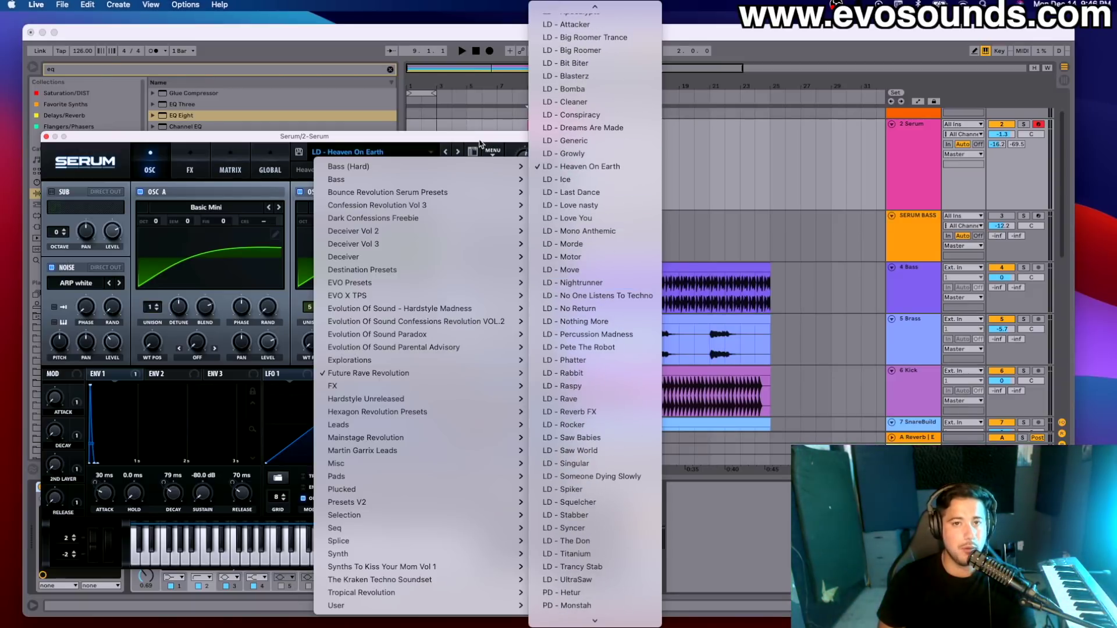
pyautogui.click(68, 145)
pyautogui.click(46, 137)
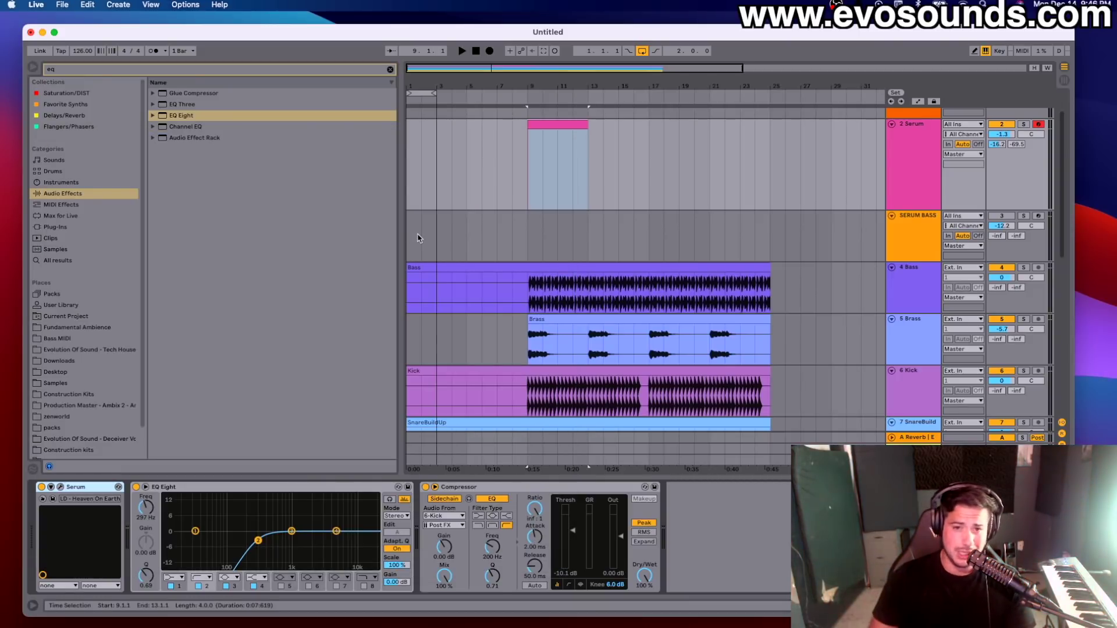
# - Play the arrangement from bar 9 to listen to the bass, brass and kick backing
pyautogui.click(526, 197)
pyautogui.scroll(-2, 527, 198)
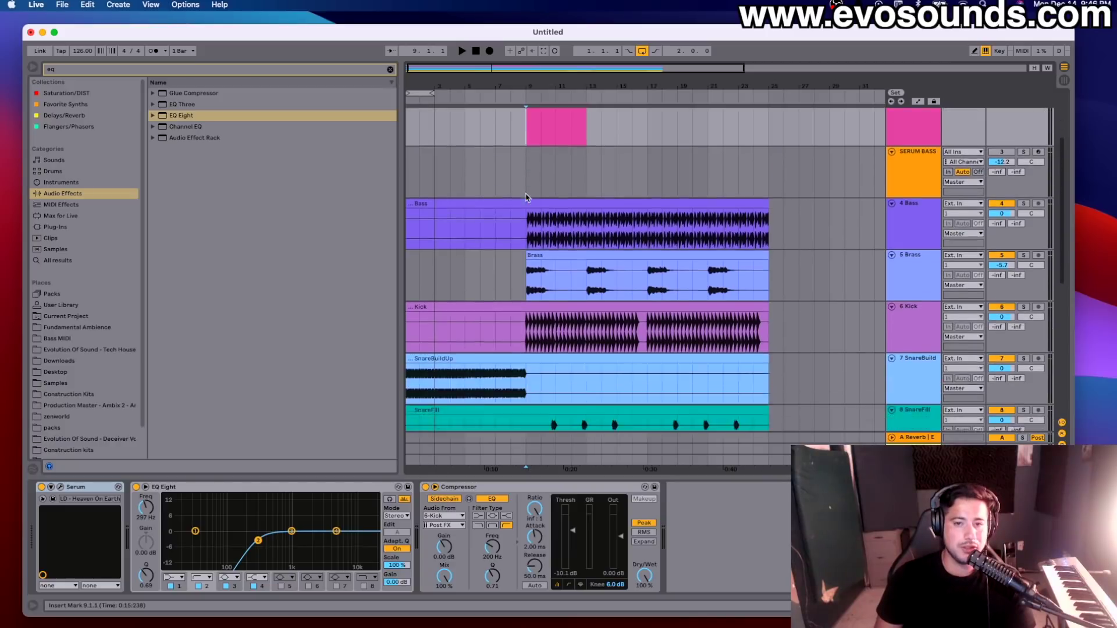
pyautogui.scroll(2, 526, 198)
pyautogui.scroll(-3, 527, 196)
pyautogui.press('space')
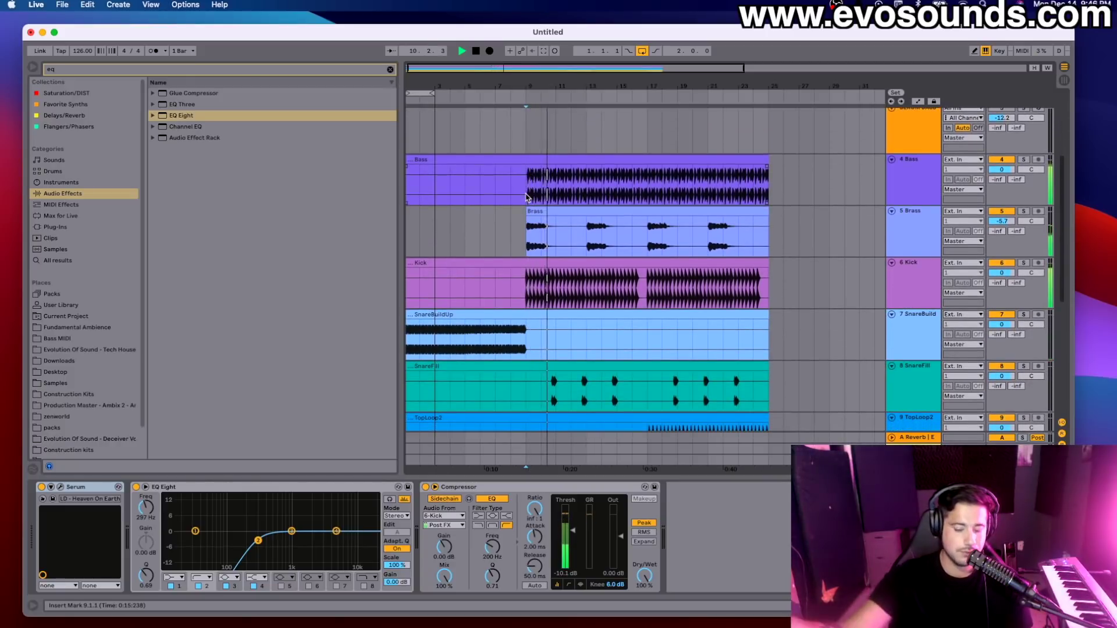
pyautogui.press('space')
pyautogui.scroll(3, 526, 197)
pyautogui.scroll(1, 526, 197)
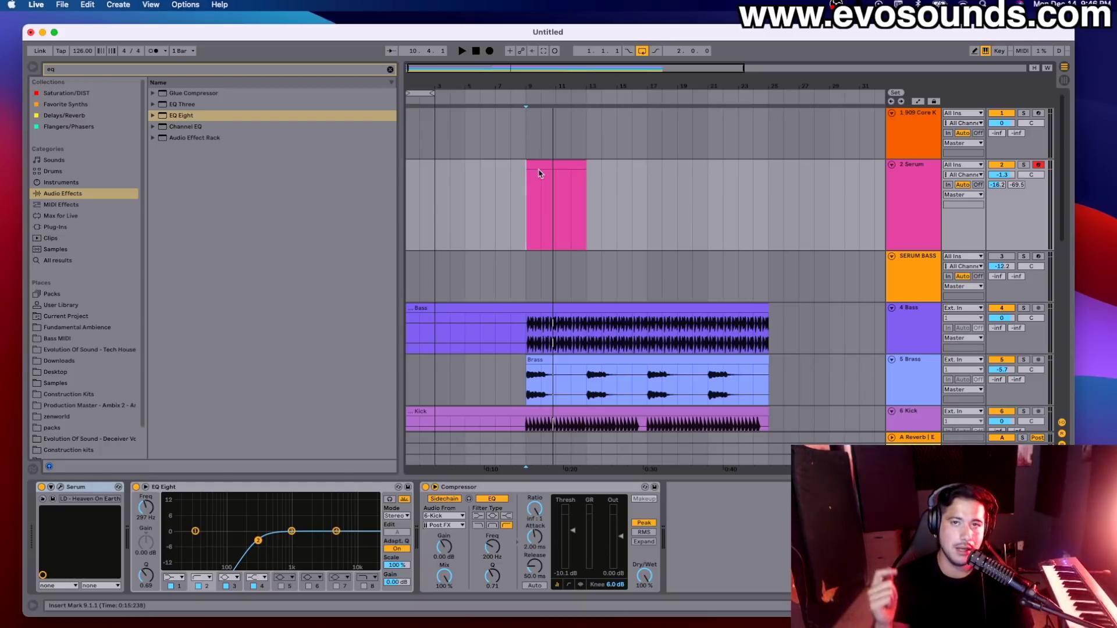
# - Open the empty four-bar clip on the Serum track and place a short G#1 note at 1.1.1
pyautogui.doubleClick(574, 166)
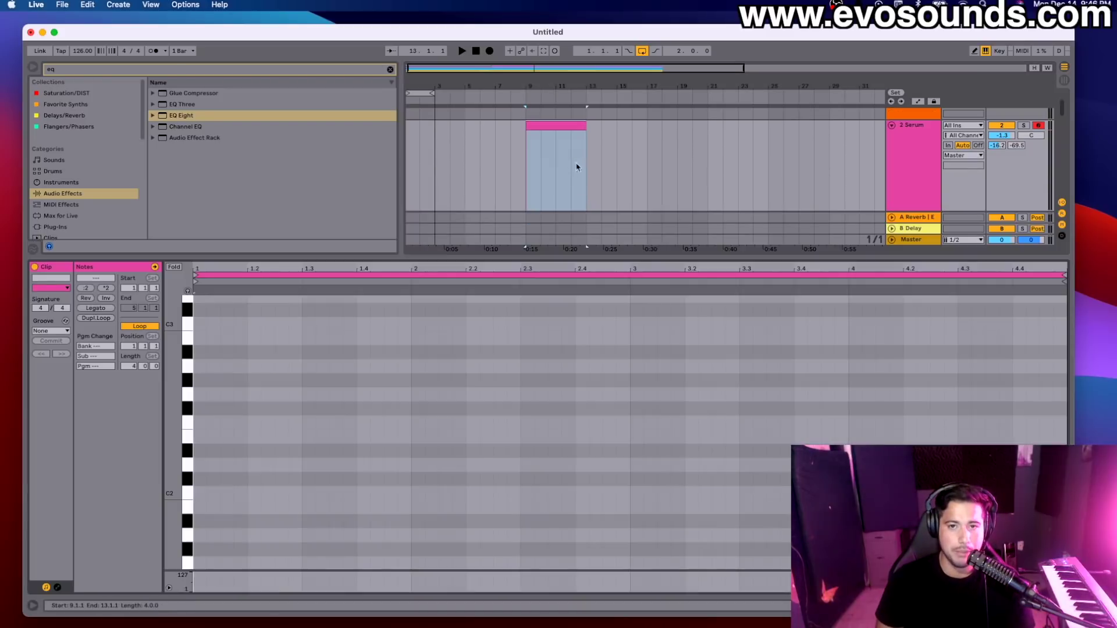
pyautogui.scroll(2, 166, 396)
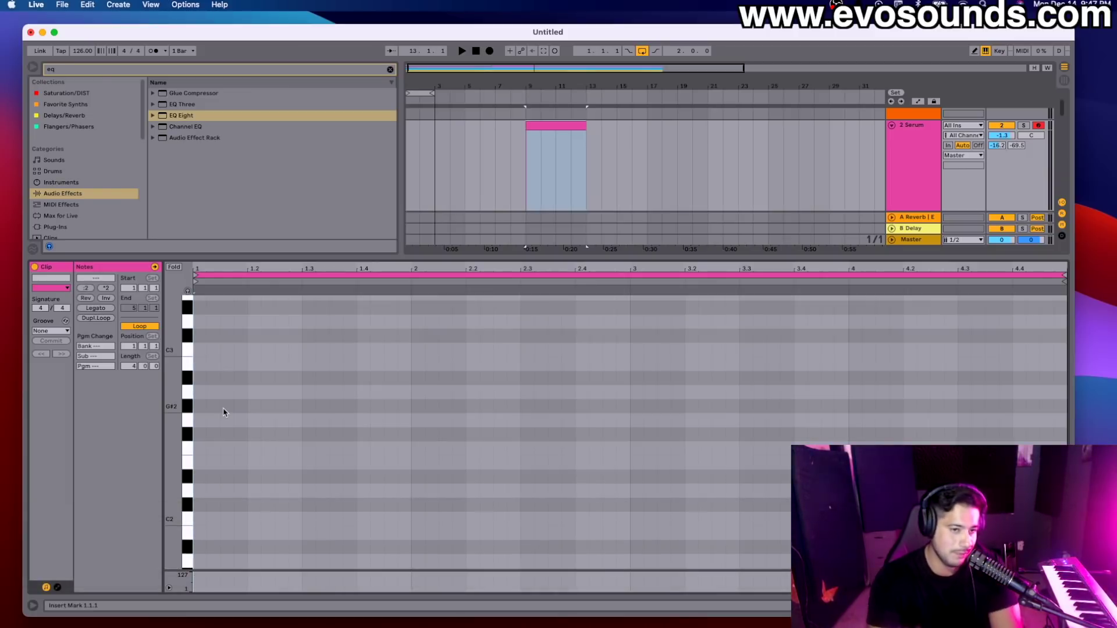
pyautogui.scroll(-2, 216, 430)
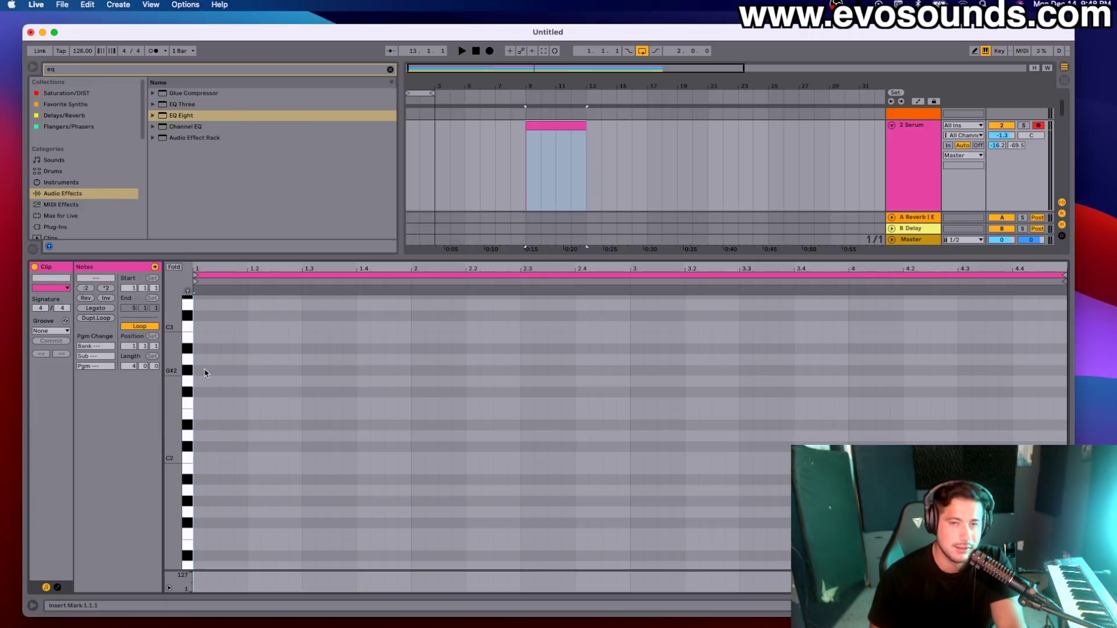
pyautogui.scroll(-1, 205, 374)
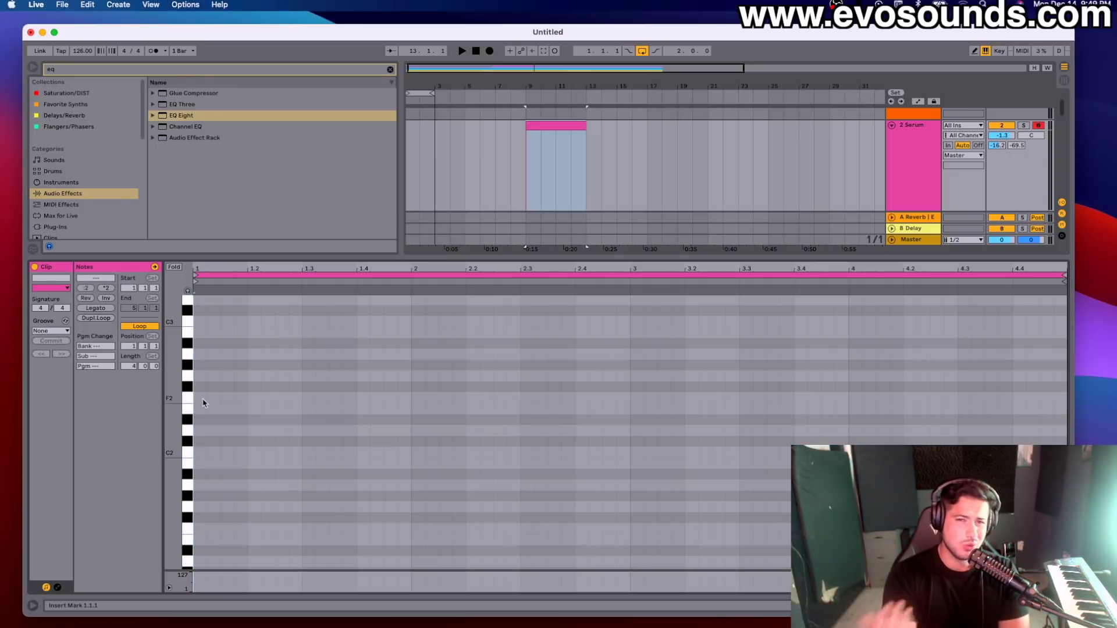
pyautogui.click(204, 496)
pyautogui.press('space')
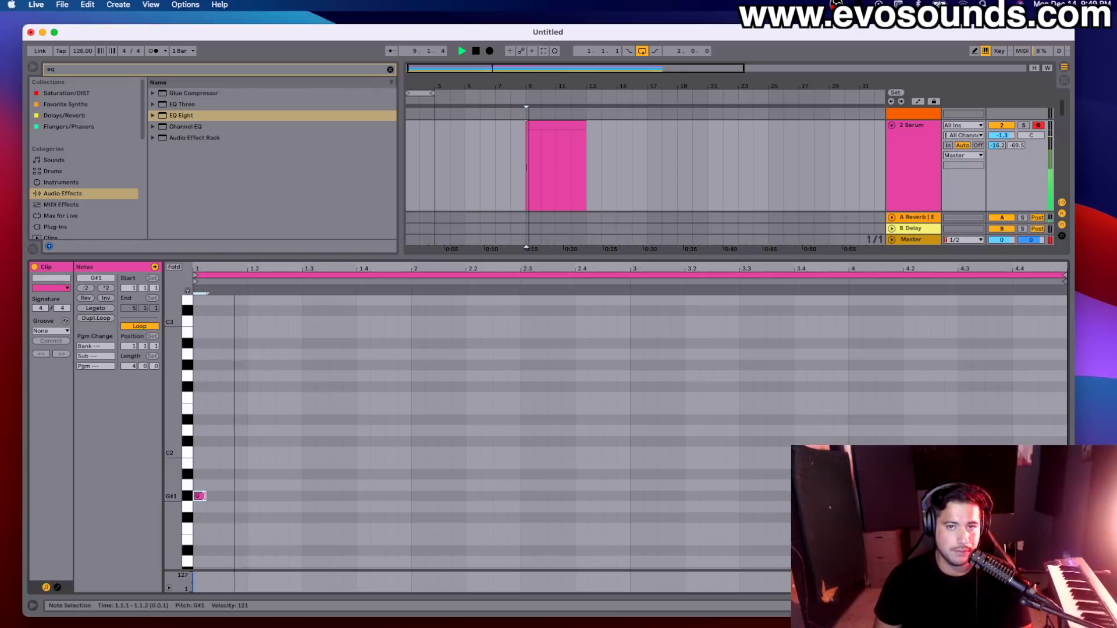
pyautogui.press('space')
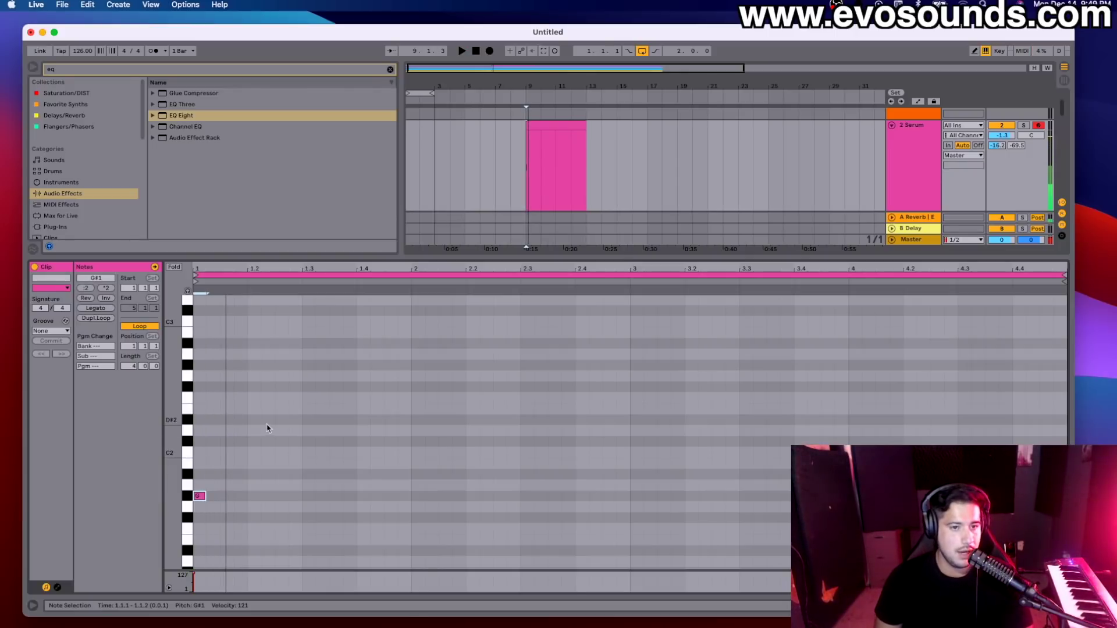
# - Add short G#1 notes at 1.1.3, 1.1.4, 1.2.2 and 1.2.3, playing the clip to check the rhythm
pyautogui.click(224, 360)
pyautogui.click(227, 497)
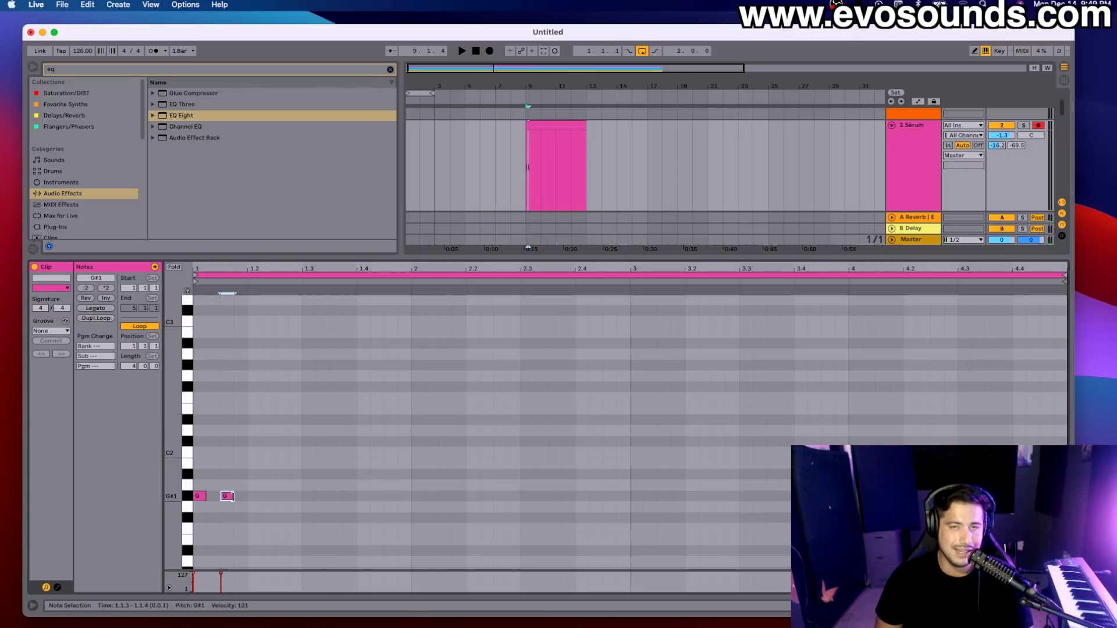
pyautogui.click(239, 496)
pyautogui.press('space')
pyautogui.click(267, 496)
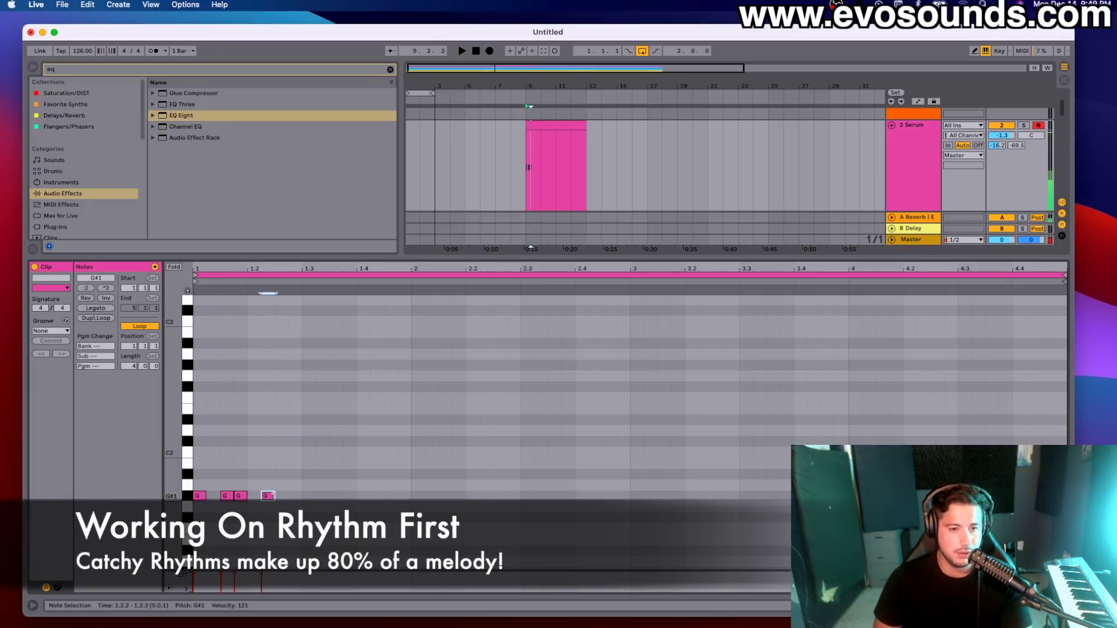
pyautogui.press('space')
pyautogui.moveTo(270, 499); pyautogui.dragTo(268, 499)
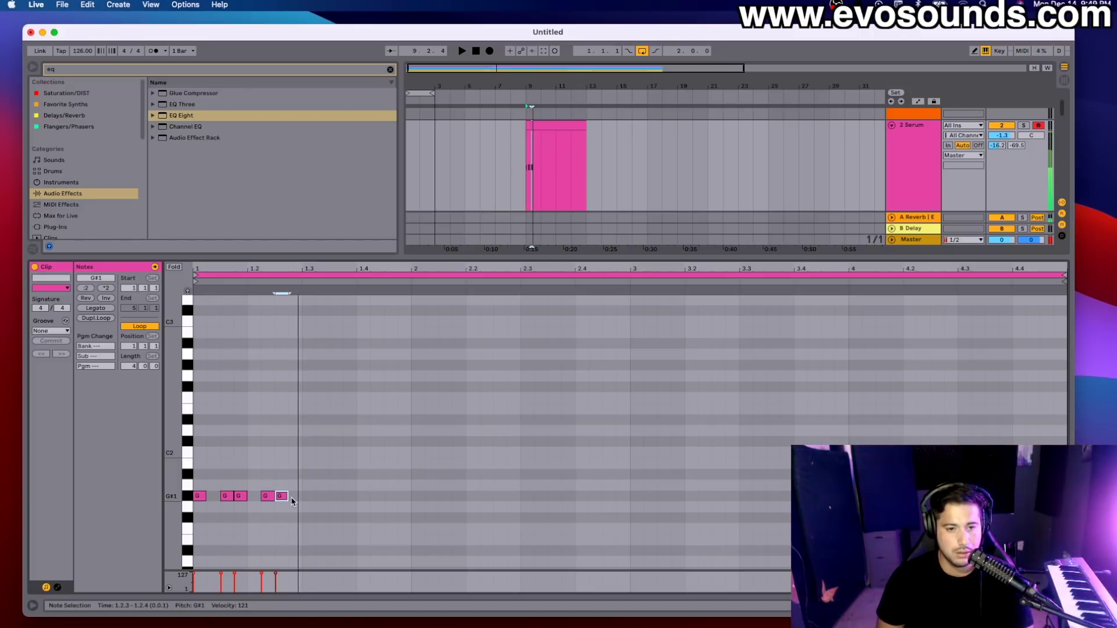
# - Continue the G#1 rhythm with short notes at 1.2.4, 1.3.2, 1.3.3, 1.4.2 and 1.4.3
pyautogui.doubleClick(294, 495)
pyautogui.doubleClick(322, 496)
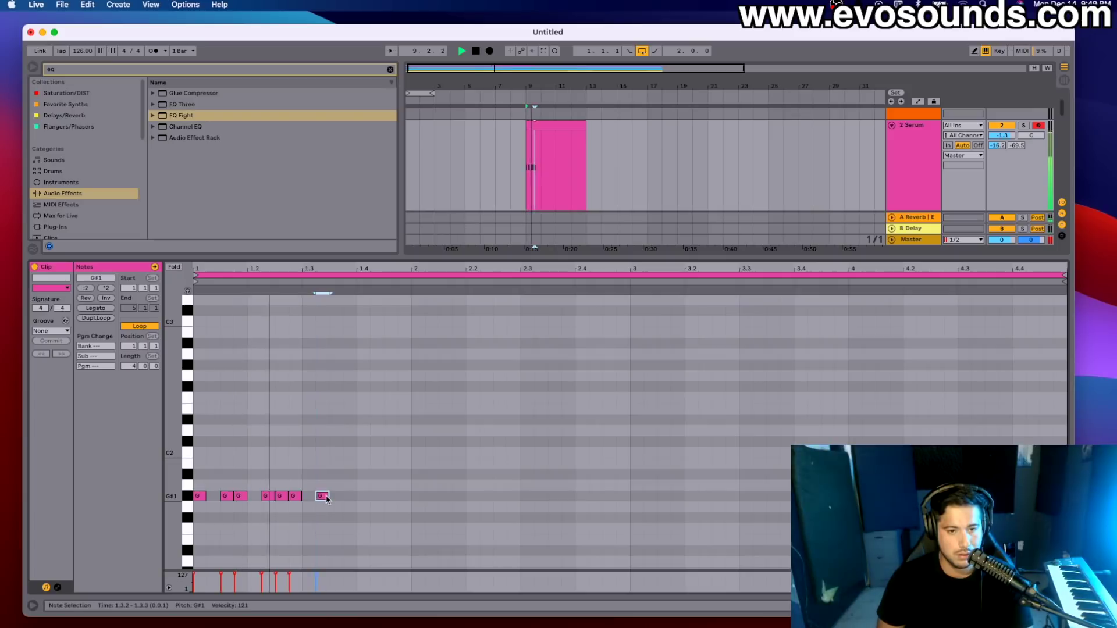
pyautogui.doubleClick(349, 496)
pyautogui.press('space')
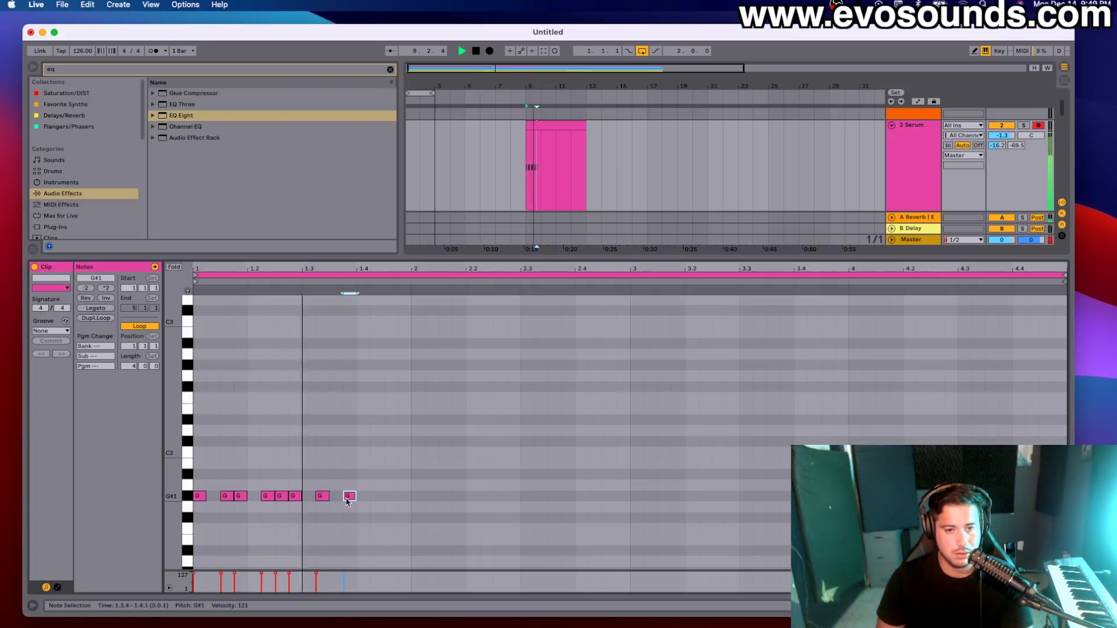
pyautogui.moveTo(350, 496); pyautogui.dragTo(335, 496)
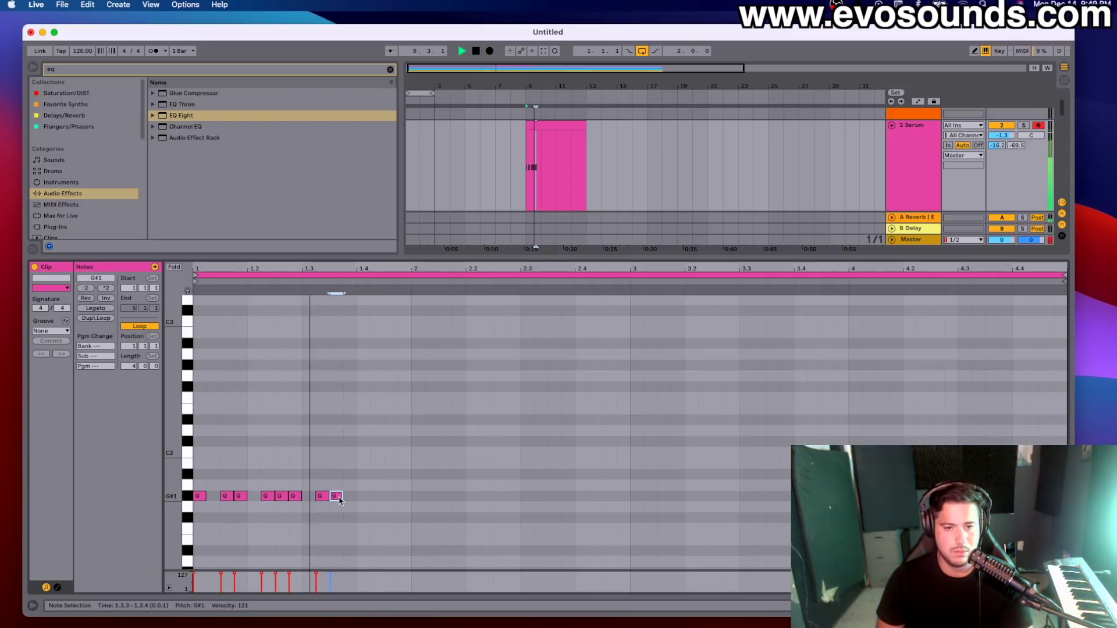
pyautogui.doubleClick(377, 495)
pyautogui.doubleClick(402, 496)
pyautogui.moveTo(400, 500); pyautogui.dragTo(389, 501)
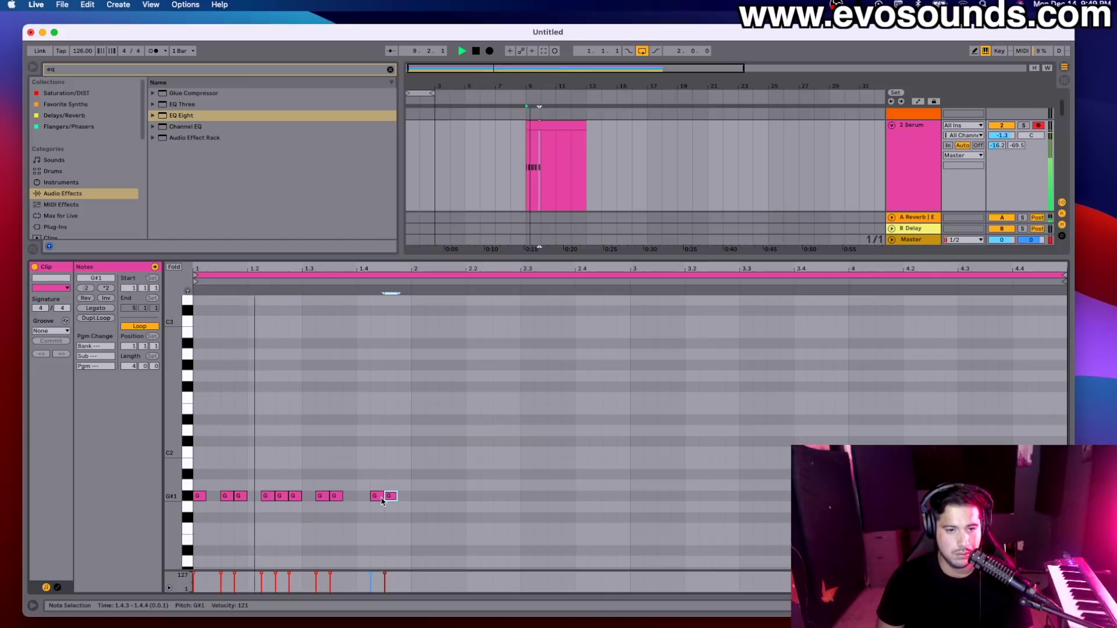
# - Remove the G#1 note at 1.2.4 and add notes at 1.4.4, 2.1.2, 2.1.3, 2.1.4 and 2.2.2
pyautogui.doubleClick(254, 496)
pyautogui.doubleClick(254, 497)
pyautogui.doubleClick(280, 498)
pyautogui.press('super+z')
pyautogui.click(445, 496)
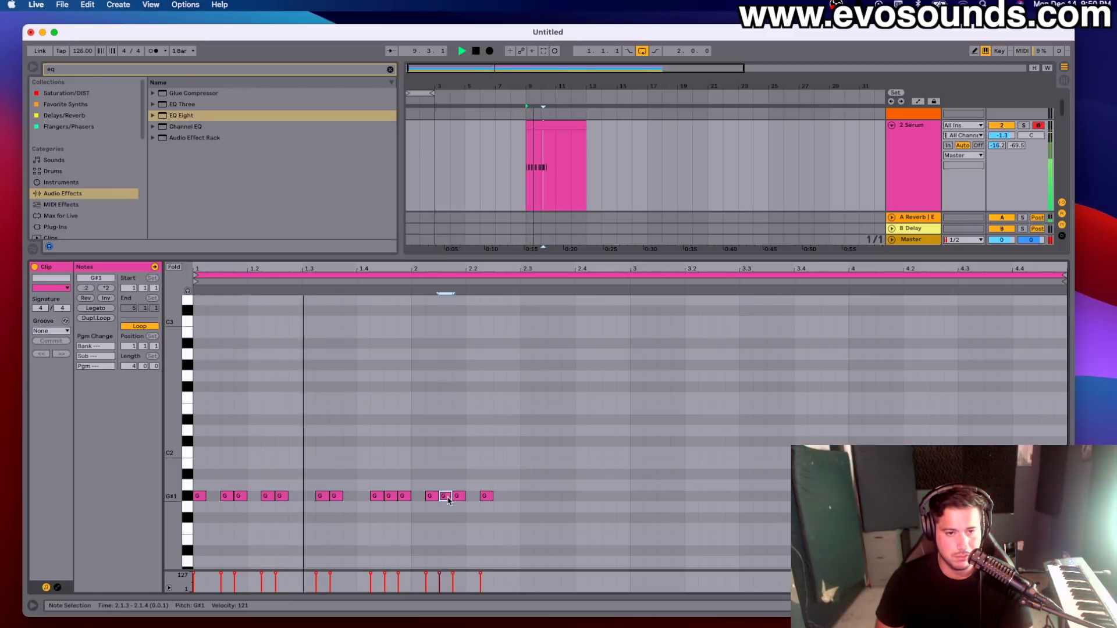
# - Delete the G#1 note at 2.1.2 and add notes at 2.2.3 and 2.3.1
pyautogui.doubleClick(433, 496)
pyautogui.doubleClick(499, 496)
pyautogui.press('space')
pyautogui.doubleClick(526, 496)
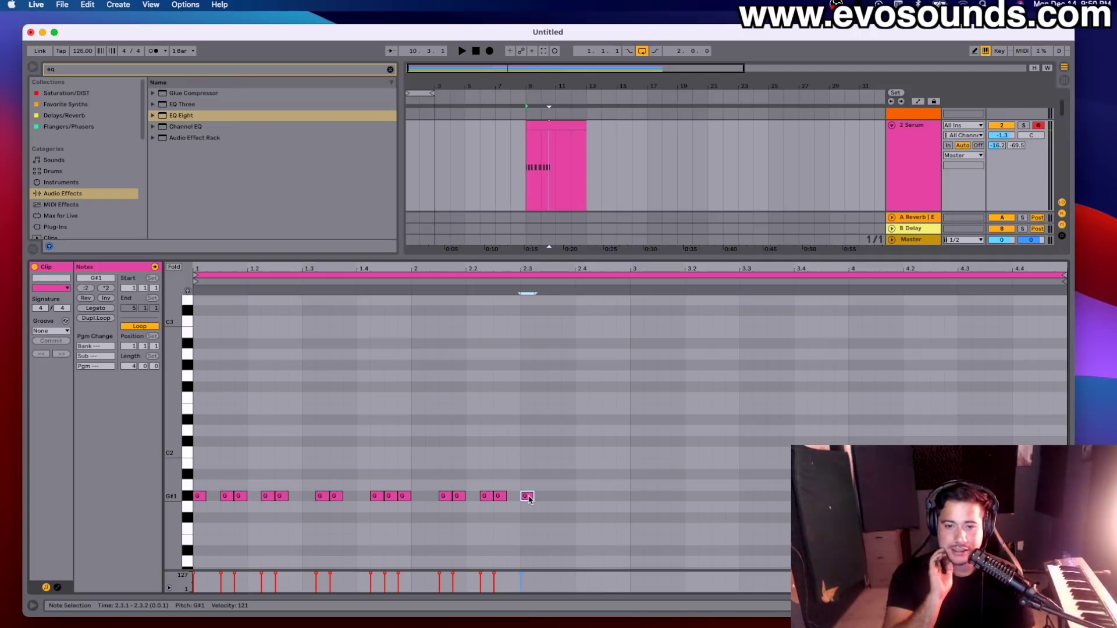
pyautogui.press('space')
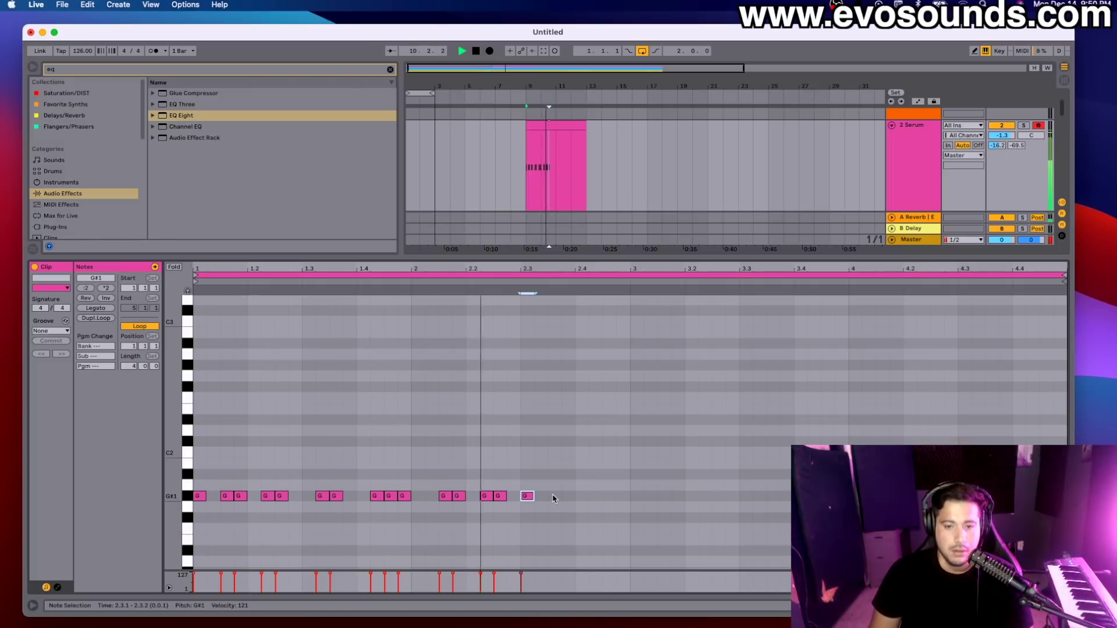
# - Complete the two-bar rhythm with G#1 notes at 2.3.2, 2.3.4, 2.4.1 and 2.4.3
pyautogui.click(539, 496)
pyautogui.click(565, 497)
pyautogui.click(579, 496)
pyautogui.click(608, 496)
pyautogui.press('space')
# - Raise the notes at 1.1.3, 1.1.4, 1.2.3 and 1.3.3 one octave to G#2, auditioning the changes
pyautogui.moveTo(630, 501); pyautogui.dragTo(201, 421)
pyautogui.click(272, 418)
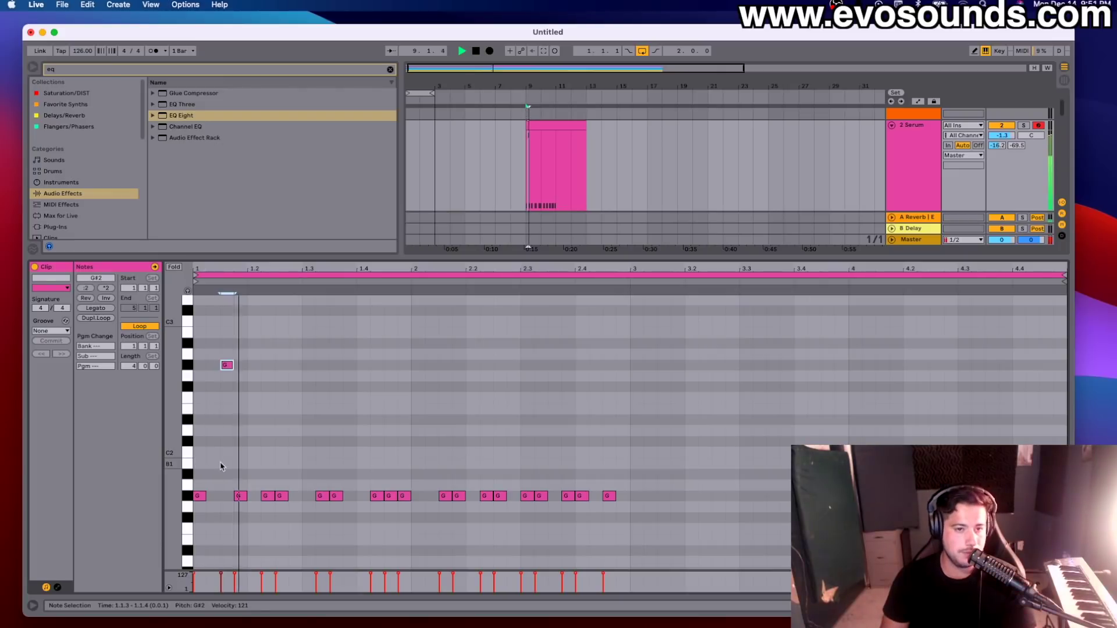
pyautogui.click(239, 498)
pyautogui.press('space')
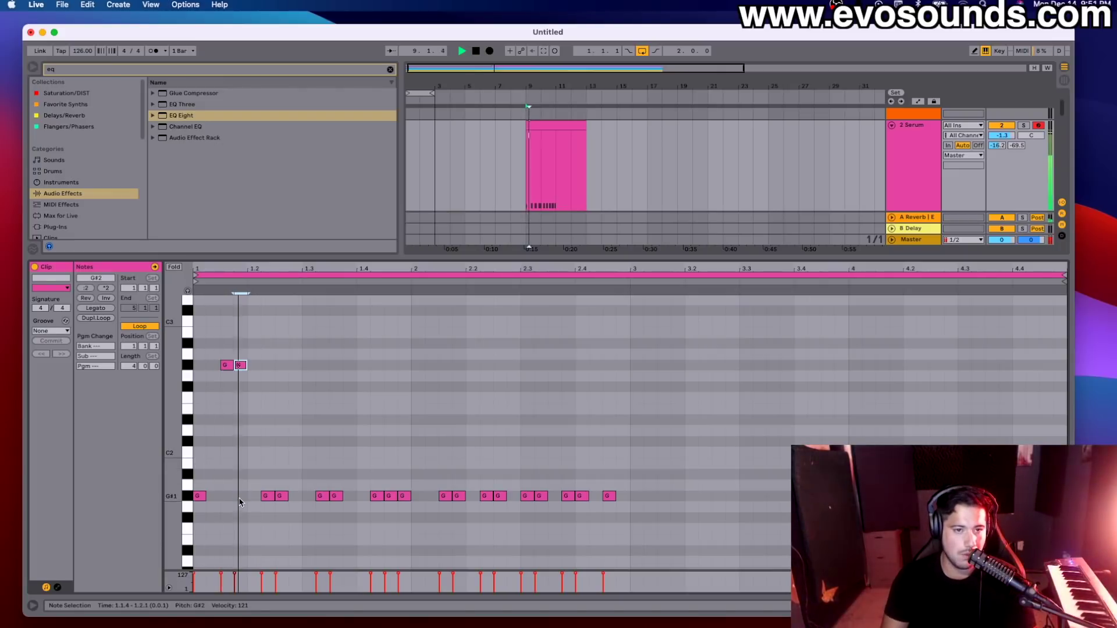
pyautogui.press('space')
pyautogui.click(281, 496)
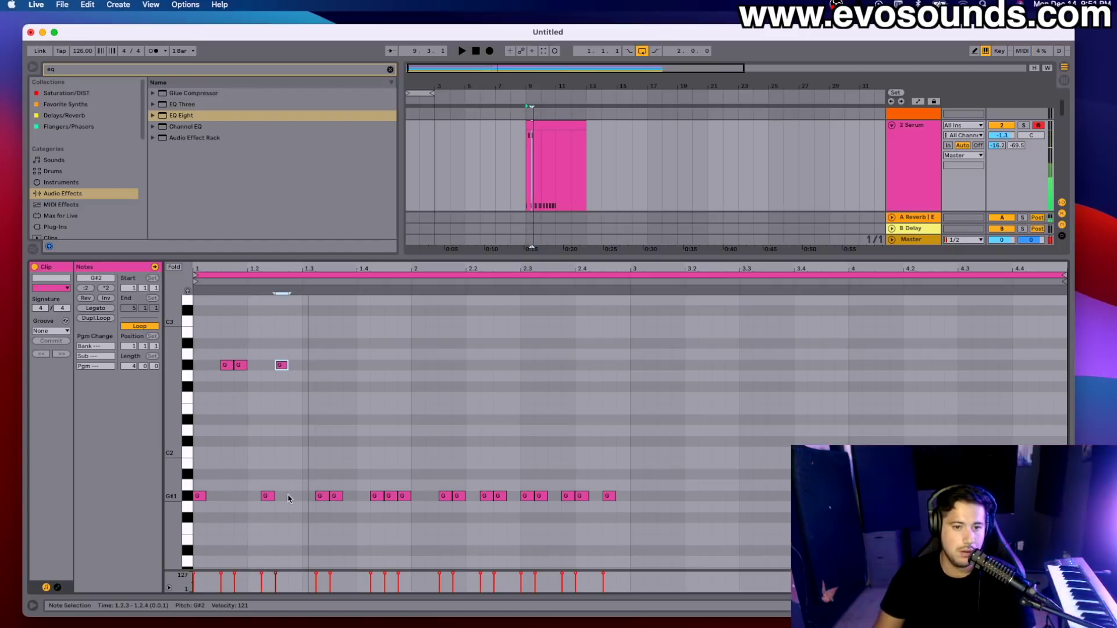
pyautogui.press('space')
pyautogui.click(335, 496)
pyautogui.hotkey('shift', 'Up')
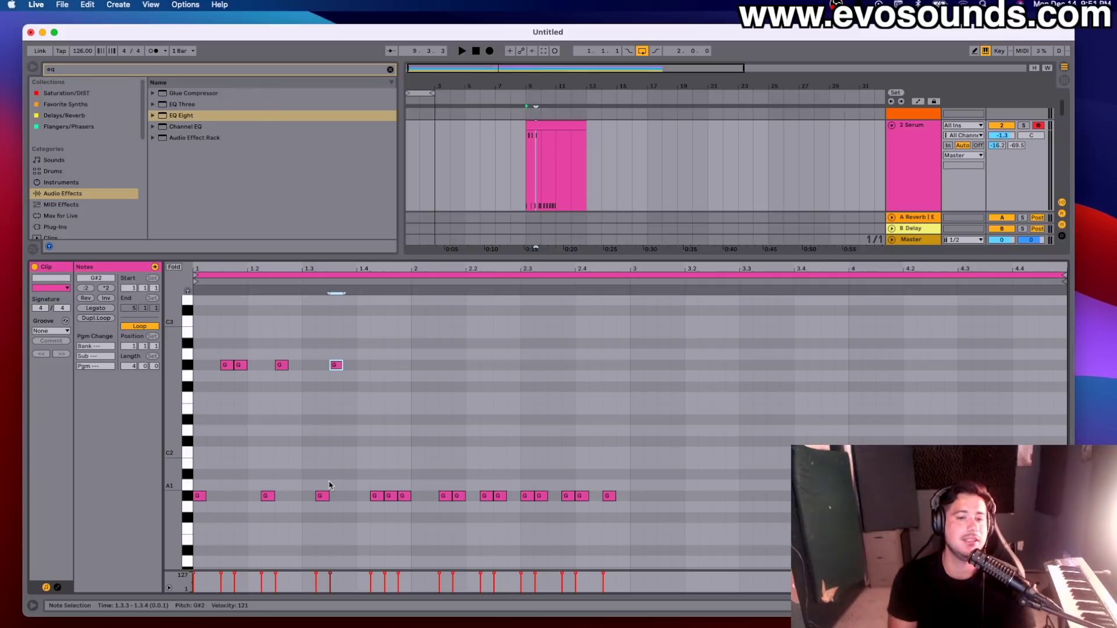
# - Raise the notes at 1.4.3, 1.4.4, 2.1.4 and 2.2.3 one octave to G#2
pyautogui.moveTo(381, 485); pyautogui.dragTo(409, 501)
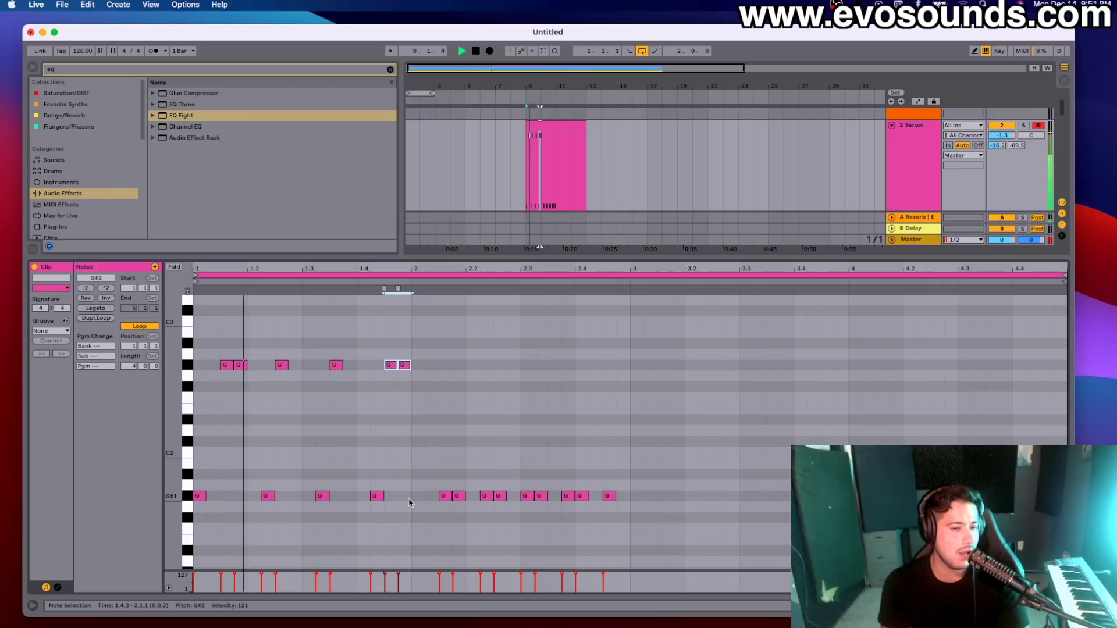
pyautogui.click(459, 496)
pyautogui.press('space')
pyautogui.click(499, 495)
pyautogui.hotkey('shift', 'Up')
pyautogui.click(499, 496)
pyautogui.press('space')
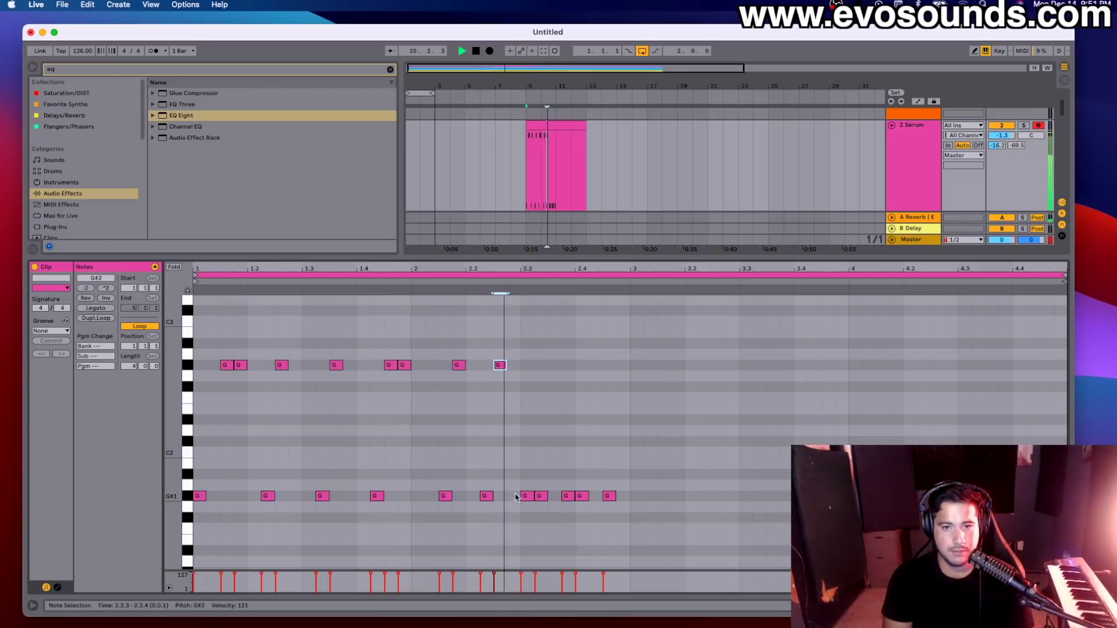
# - Raise the notes at 2.3.1, 2.3.2 and 2.4.1 one octave to G#2 and play the clip
pyautogui.moveTo(533, 499); pyautogui.dragTo(524, 502)
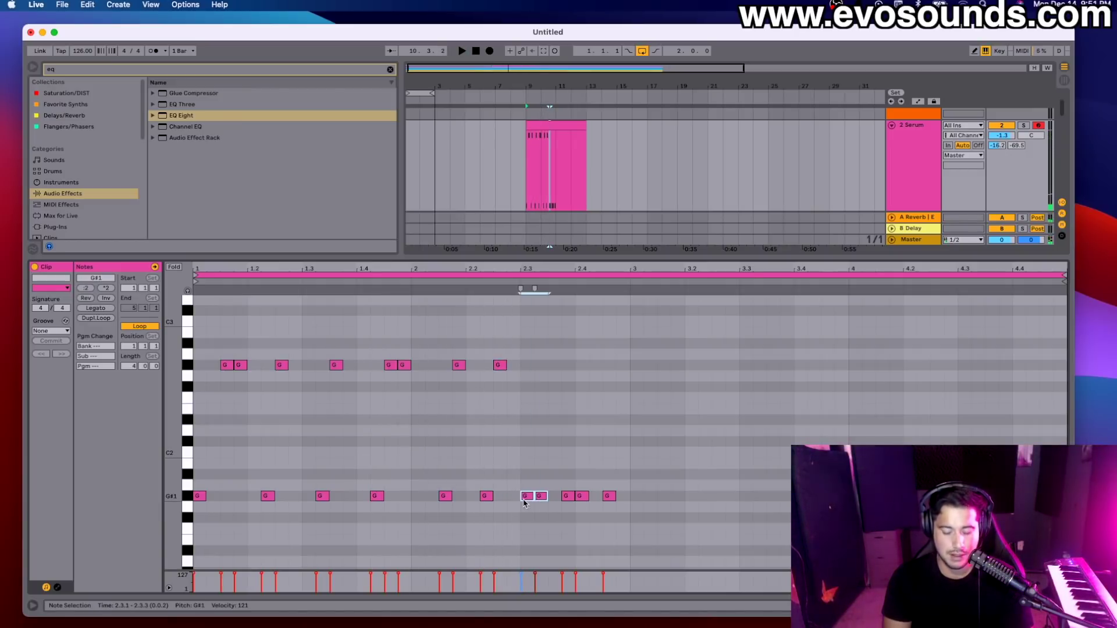
pyautogui.hotkey('shift', 'Up')
pyautogui.press('space')
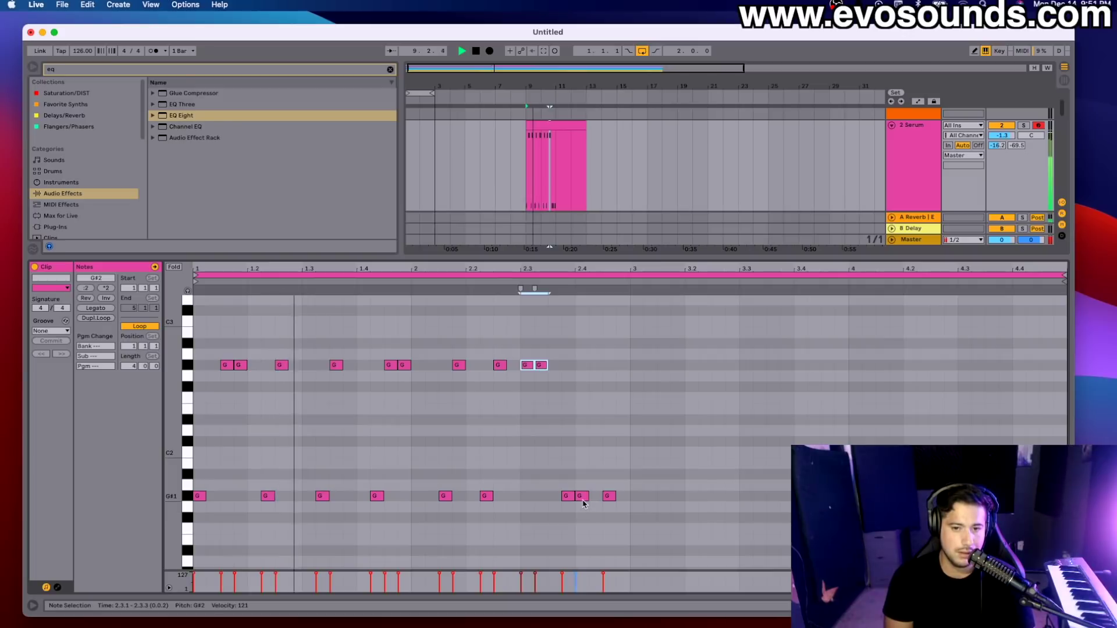
pyautogui.click(581, 496)
pyautogui.scroll(-2, 584, 504)
pyautogui.hotkey('shift', 'Up')
pyautogui.press('space')
# - Move the G#2 notes at 1.1.4, 1.3.3 and 1.4.3 up a semitone to A2 while auditioning the melody
pyautogui.scroll(3, 177, 383)
pyautogui.click(235, 374)
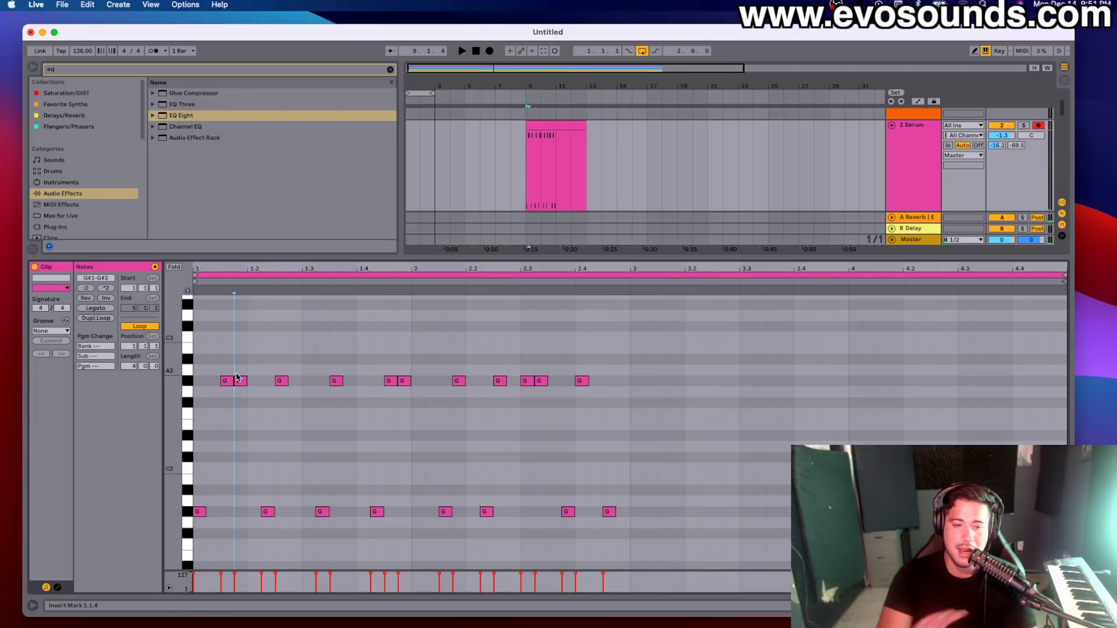
pyautogui.click(240, 382)
pyautogui.press('Up')
pyautogui.press('space')
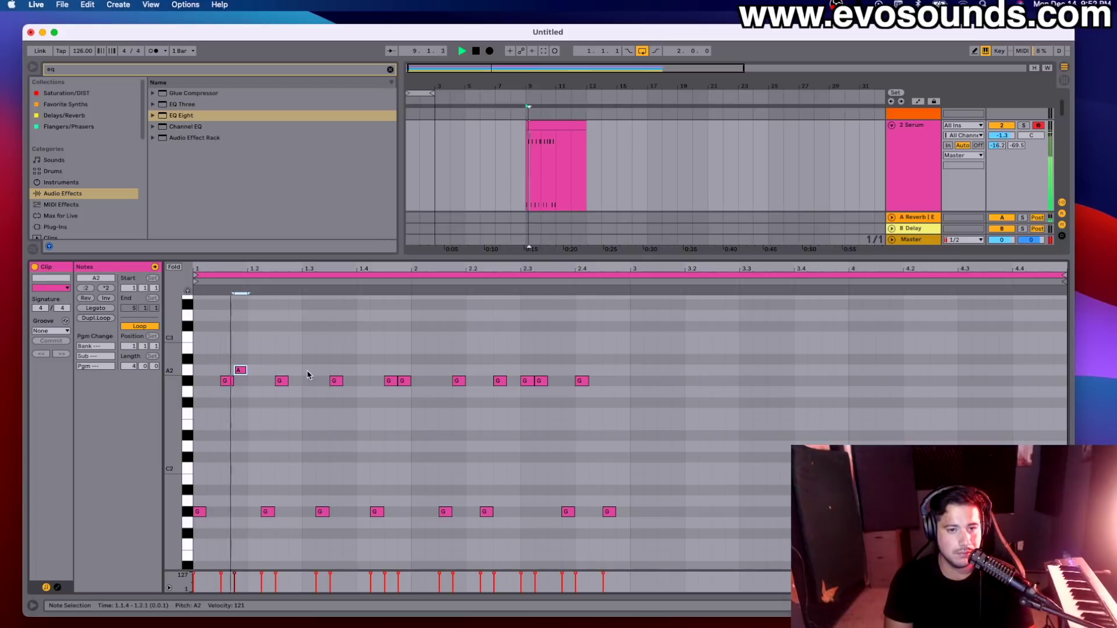
pyautogui.moveTo(336, 381); pyautogui.dragTo(340, 372)
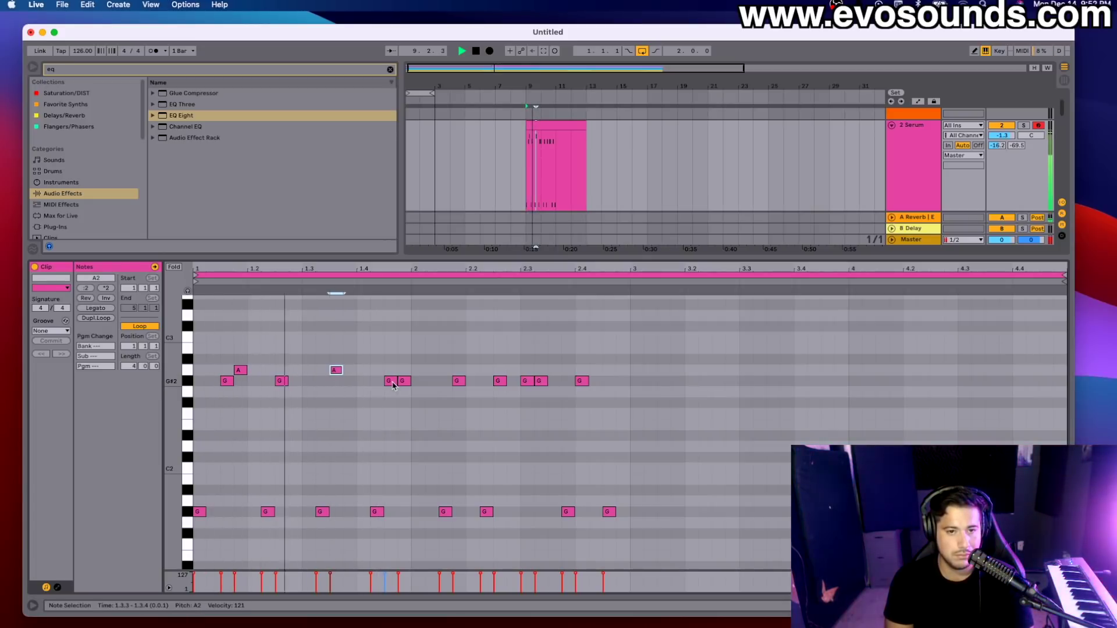
pyautogui.moveTo(393, 384); pyautogui.dragTo(395, 373)
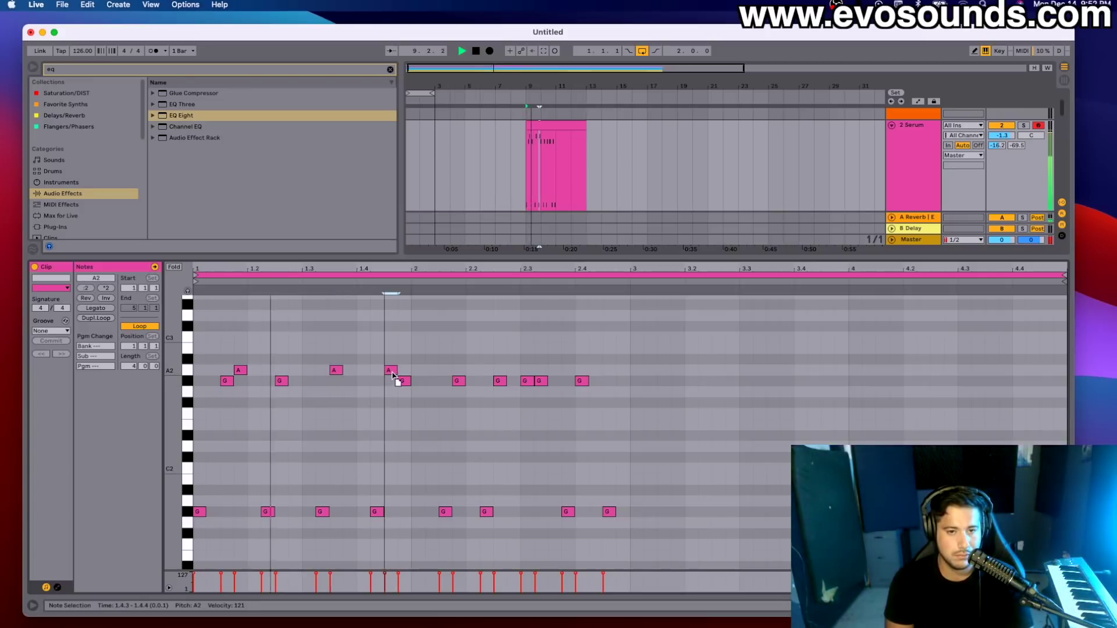
# - Transpose all notes of the melody up one octave, trying lower octaves during playback
pyautogui.click(405, 381)
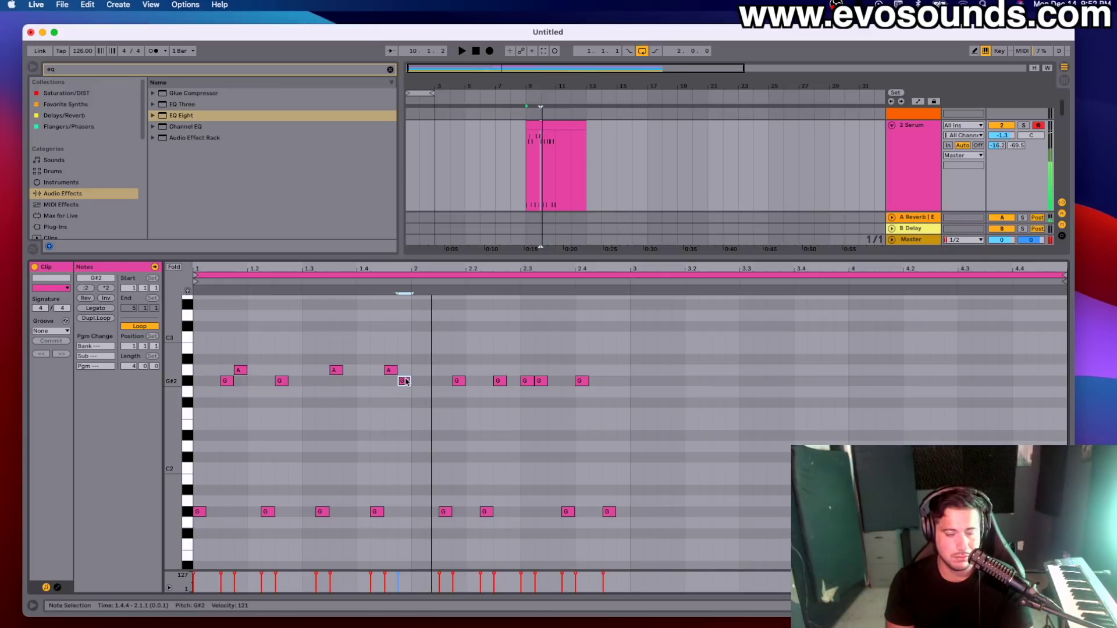
pyautogui.press('super+a')
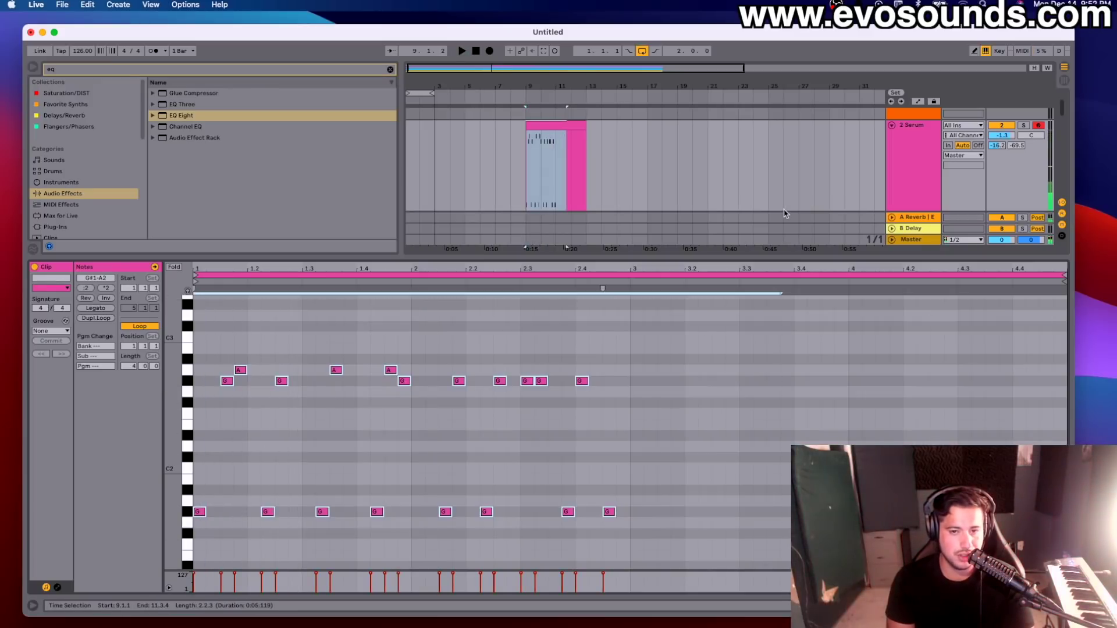
pyautogui.scroll(2, 482, 430)
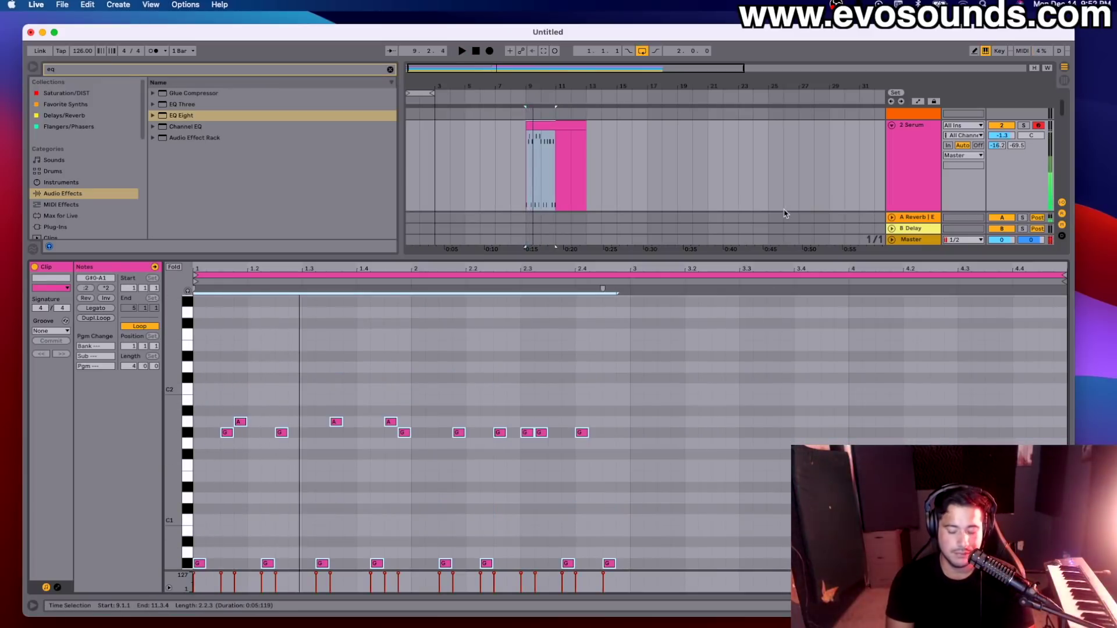
pyautogui.scroll(-4, 483, 431)
pyautogui.scroll(3, 483, 430)
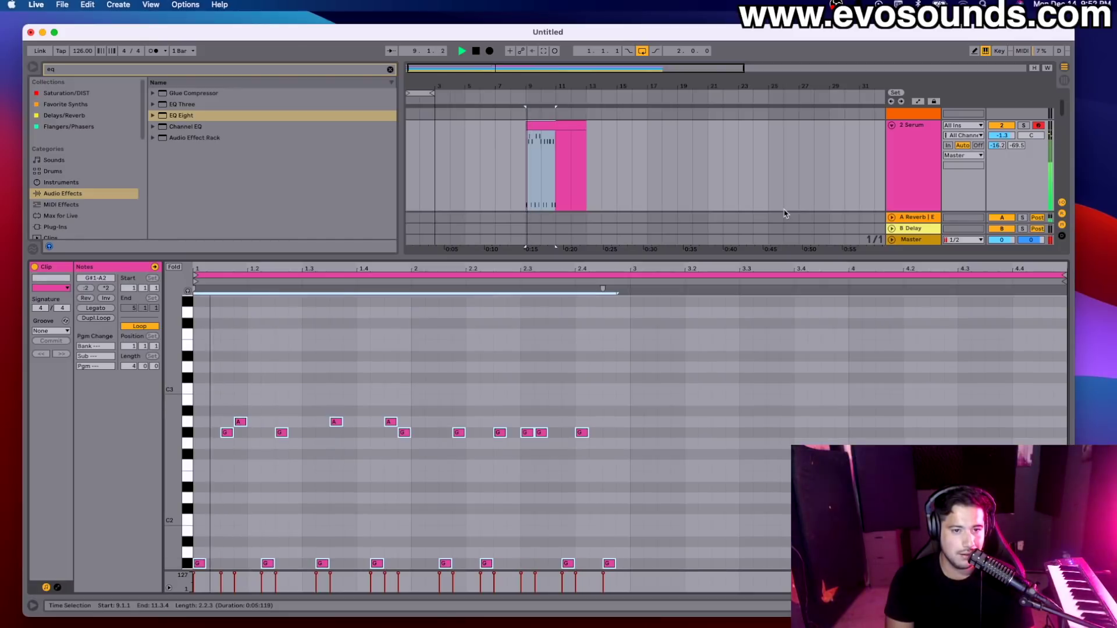
pyautogui.hotkey('shift', 'Up')
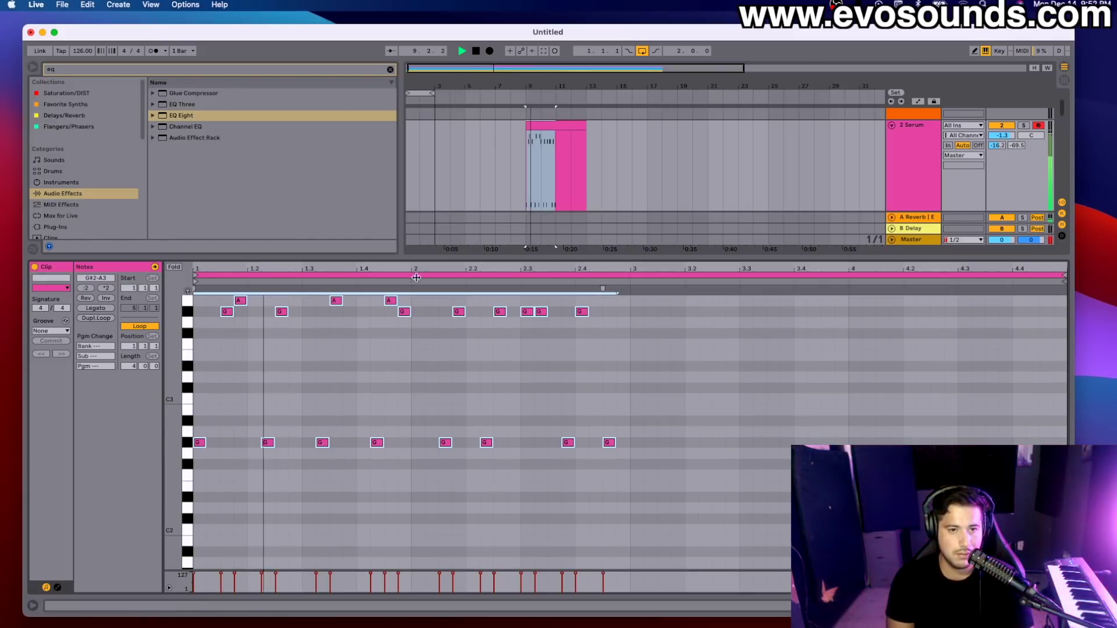
pyautogui.scroll(1, 299, 336)
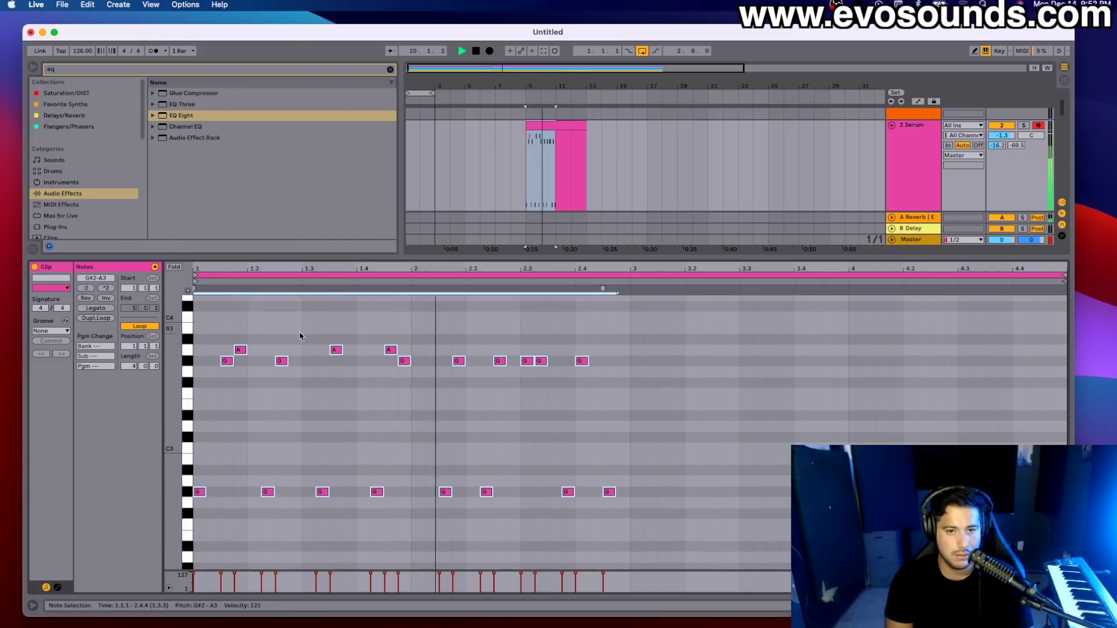
# - Raise the G#3 notes at 2.1.4, 2.3.2 and 2.4.1 a semitone to A3, also trying A3 at 2.3.1
pyautogui.click(521, 382)
pyautogui.moveTo(459, 362); pyautogui.dragTo(459, 352)
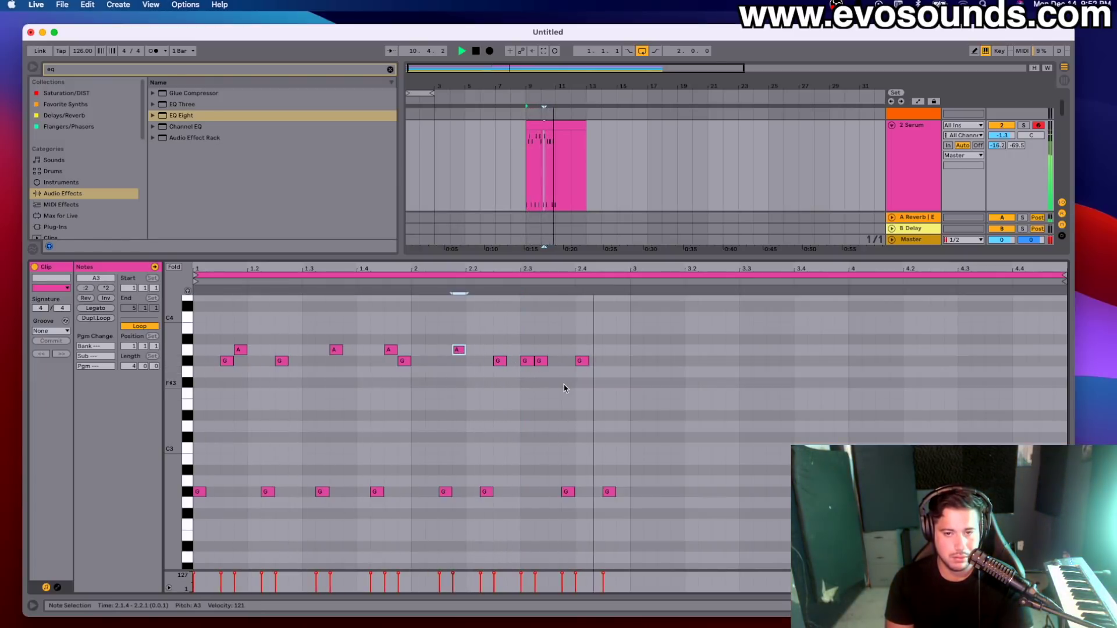
pyautogui.moveTo(530, 366); pyautogui.dragTo(530, 353)
pyautogui.press('space')
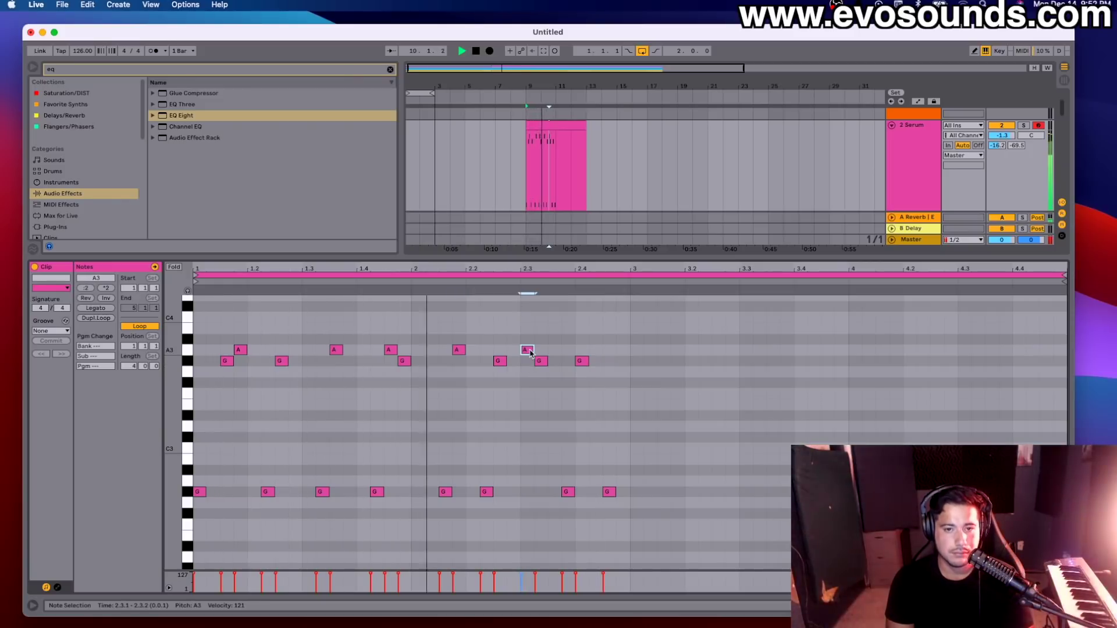
pyautogui.moveTo(529, 354); pyautogui.dragTo(528, 367)
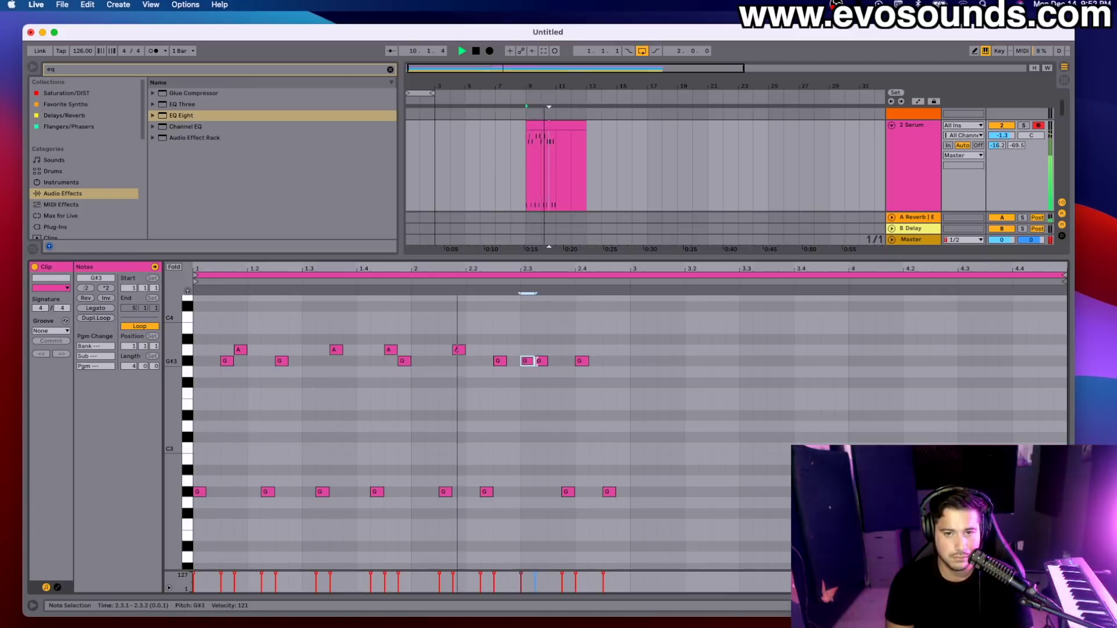
pyautogui.moveTo(540, 361); pyautogui.dragTo(581, 350)
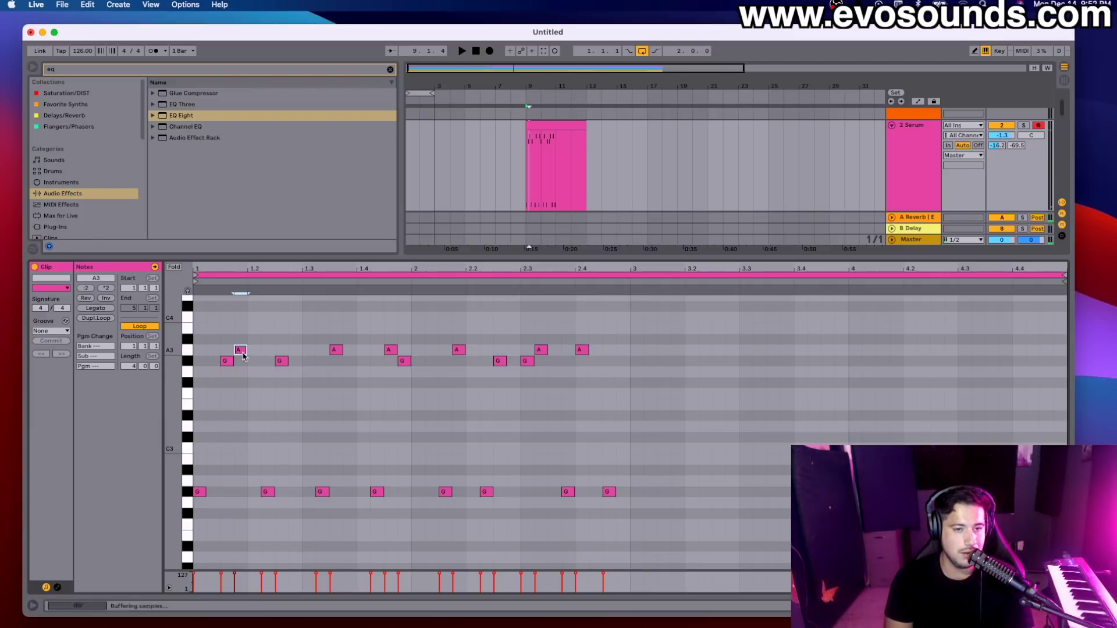
# - Swap the pitches at 1.1.3 and 1.1.4 to A3 and G#3, drop the note at 1.2.3 to A2, and audition the melody
pyautogui.moveTo(242, 354); pyautogui.dragTo(243, 370)
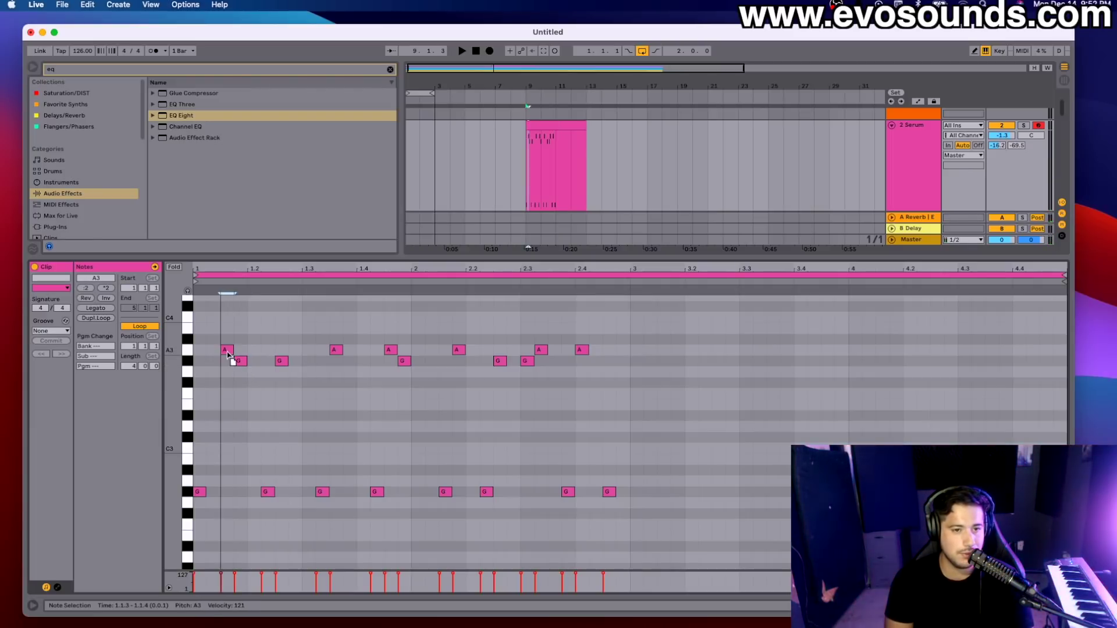
pyautogui.press('space')
pyautogui.moveTo(281, 364); pyautogui.dragTo(283, 484)
pyautogui.press('space')
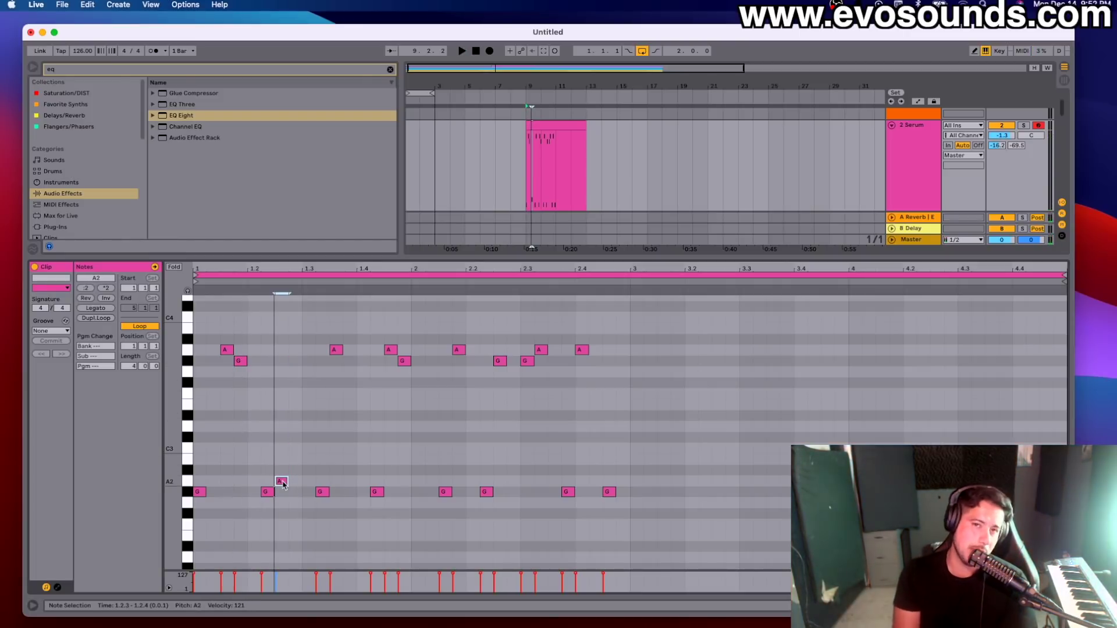
pyautogui.press('space')
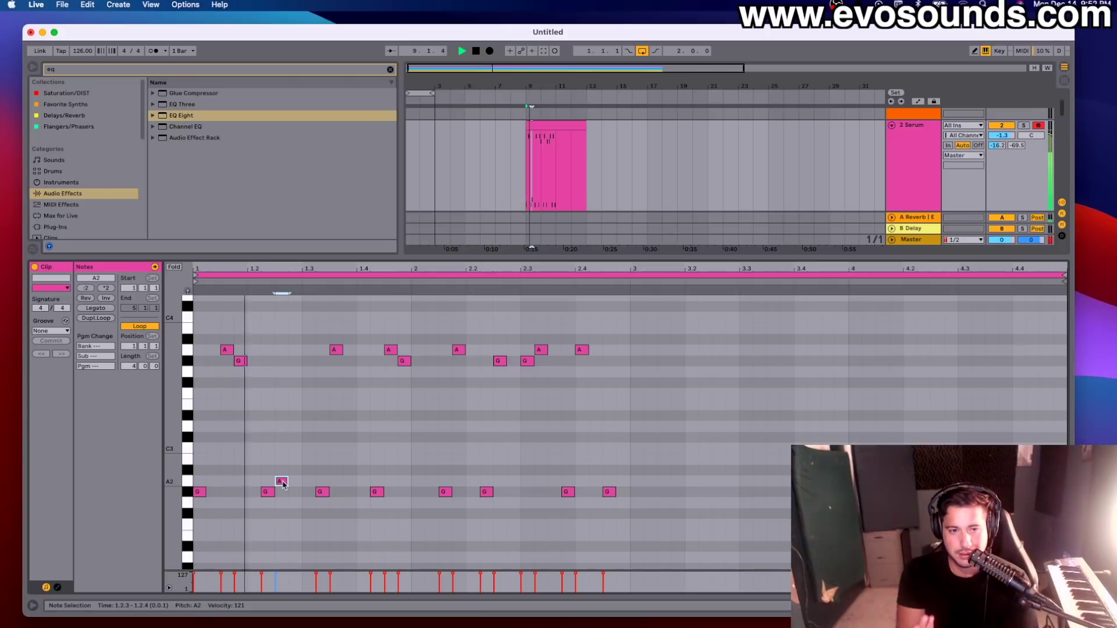
# - Audition the melody and lower the note at 1.2.3 a semitone to G#2
pyautogui.click(337, 350)
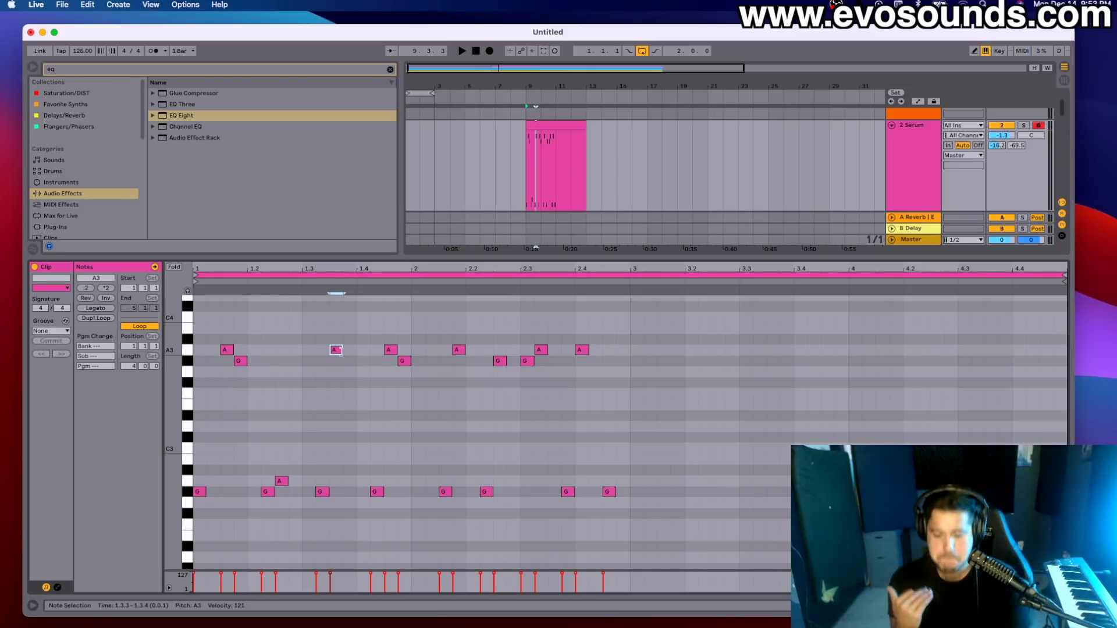
pyautogui.press('space')
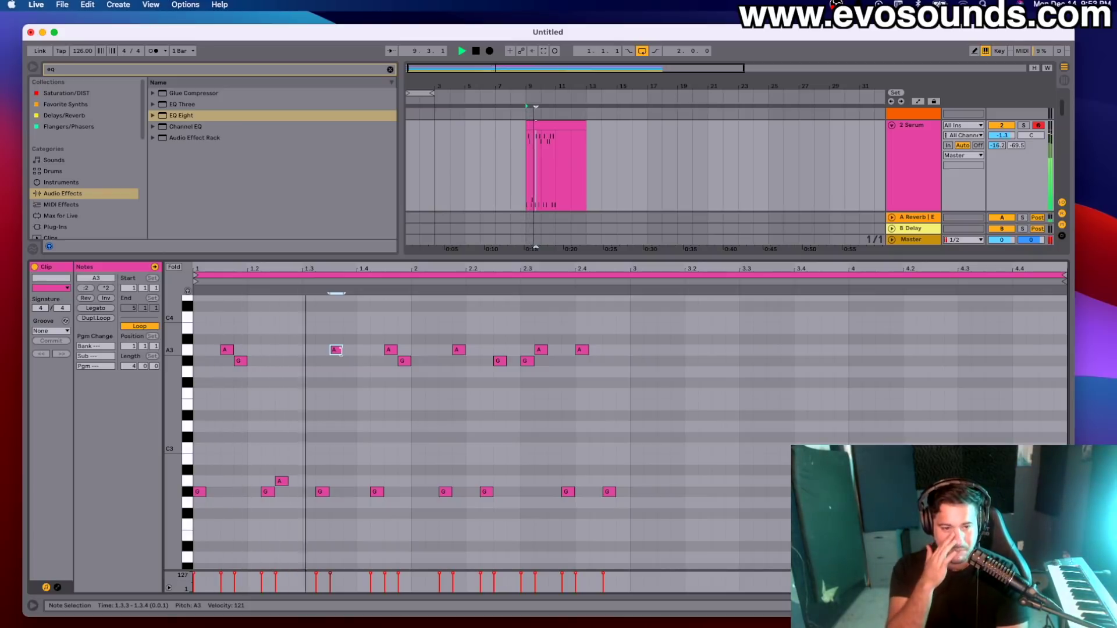
pyautogui.click(281, 481)
pyautogui.moveTo(281, 481); pyautogui.dragTo(281, 491)
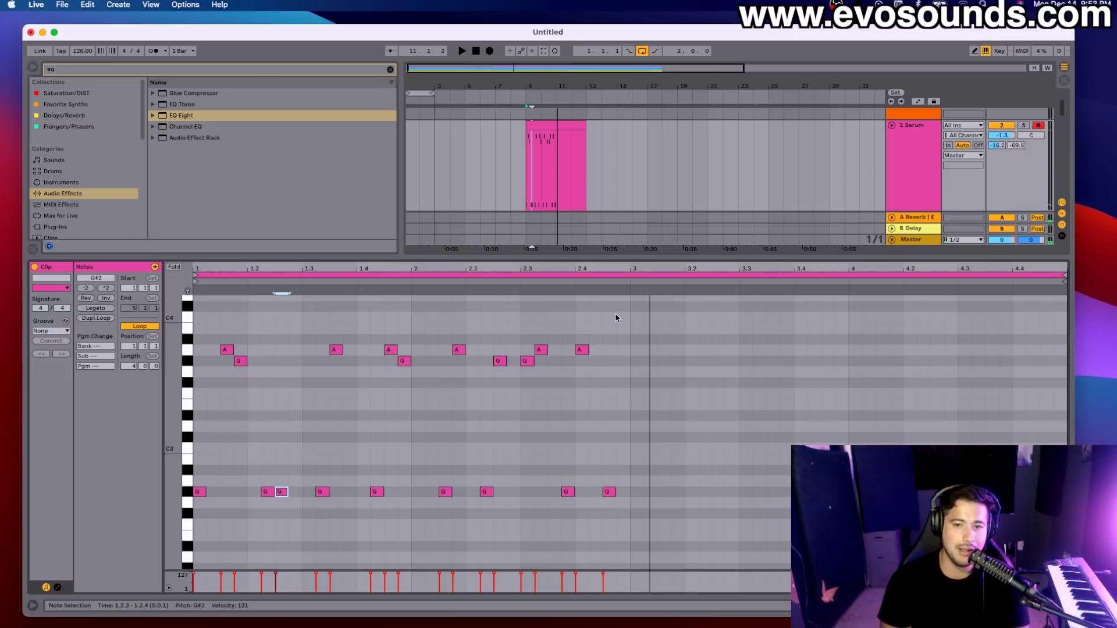
# - Delete all notes from the Serum clip and start recording from bar 9
pyautogui.moveTo(615, 313); pyautogui.dragTo(192, 567)
pyautogui.press('Delete')
pyautogui.press('space')
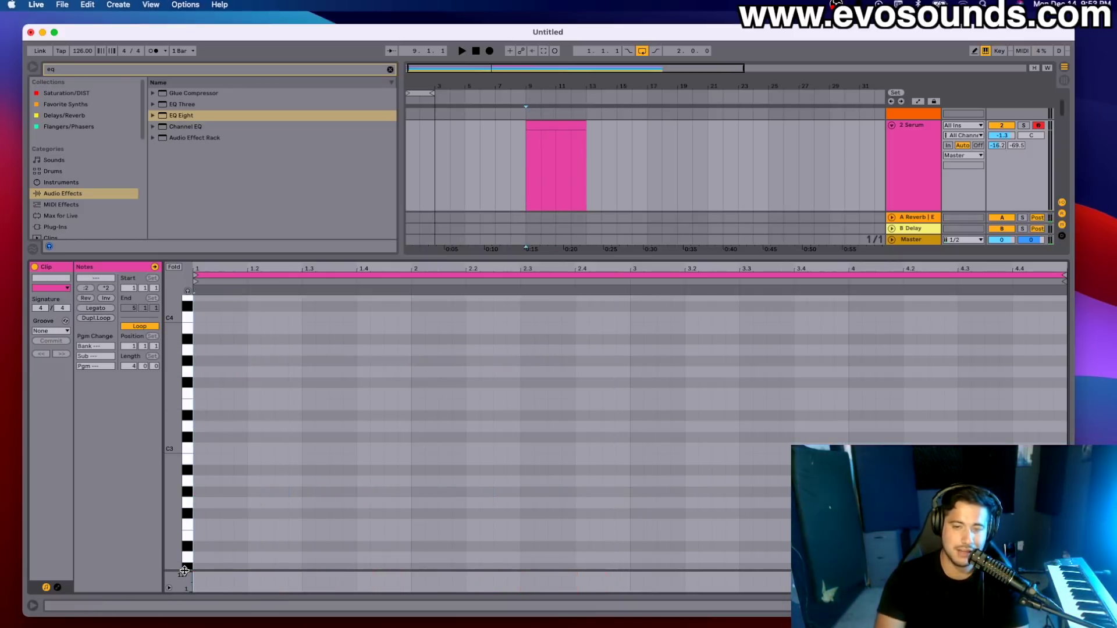
pyautogui.click(525, 174)
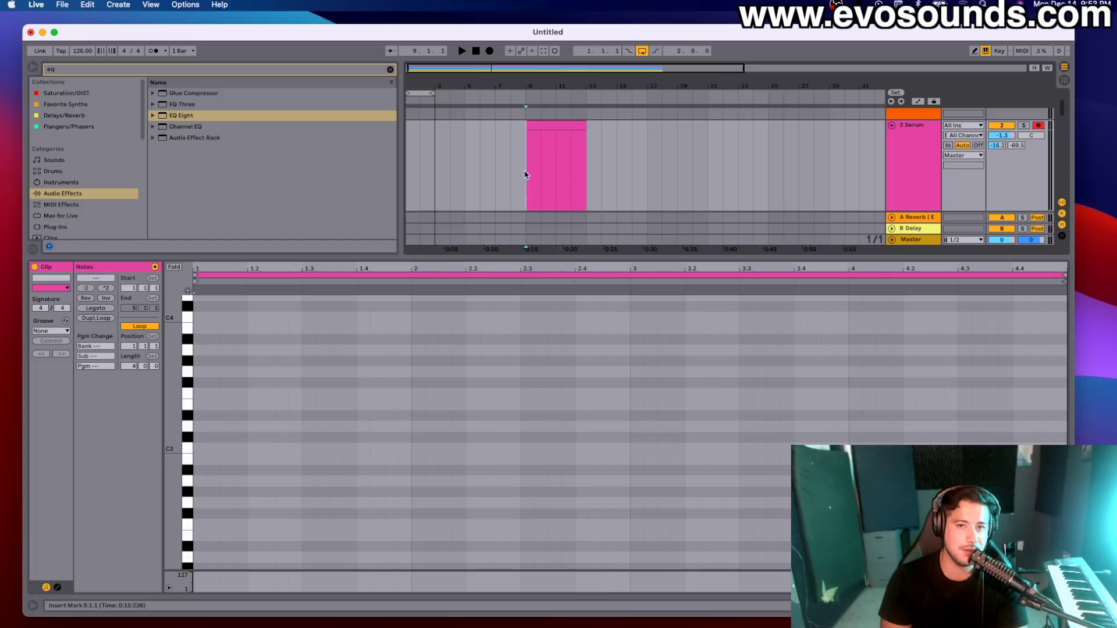
pyautogui.click(489, 51)
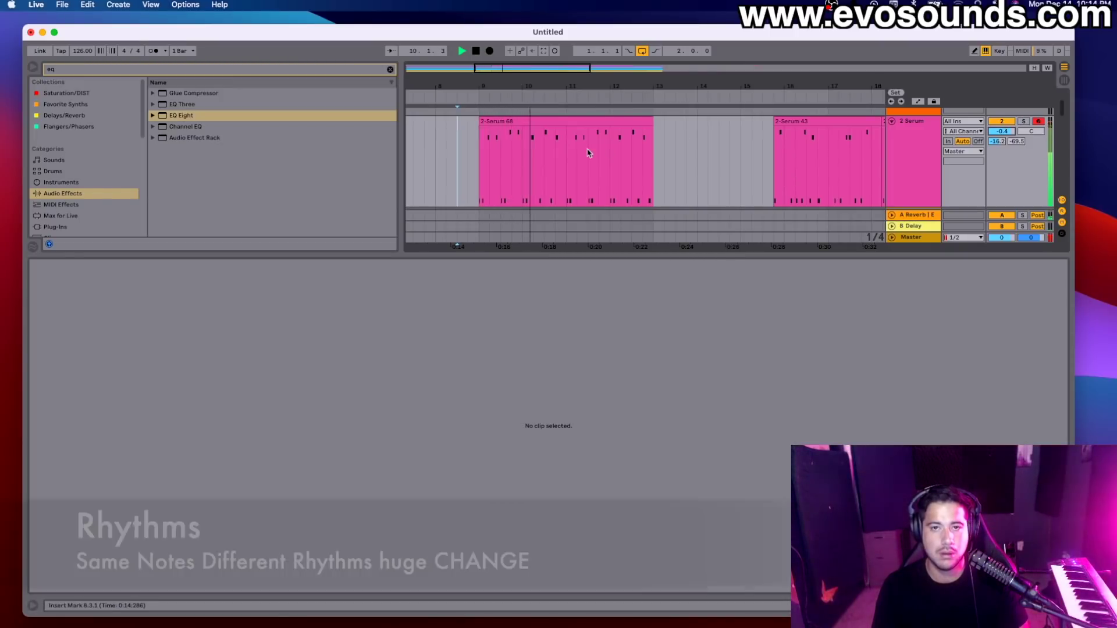
# - In the empty two-bar Serum clip, place G#1 at 1.1.1, G#2 at 1.1.3 and A#2 at 1.1.4, and play it
pyautogui.click(569, 122)
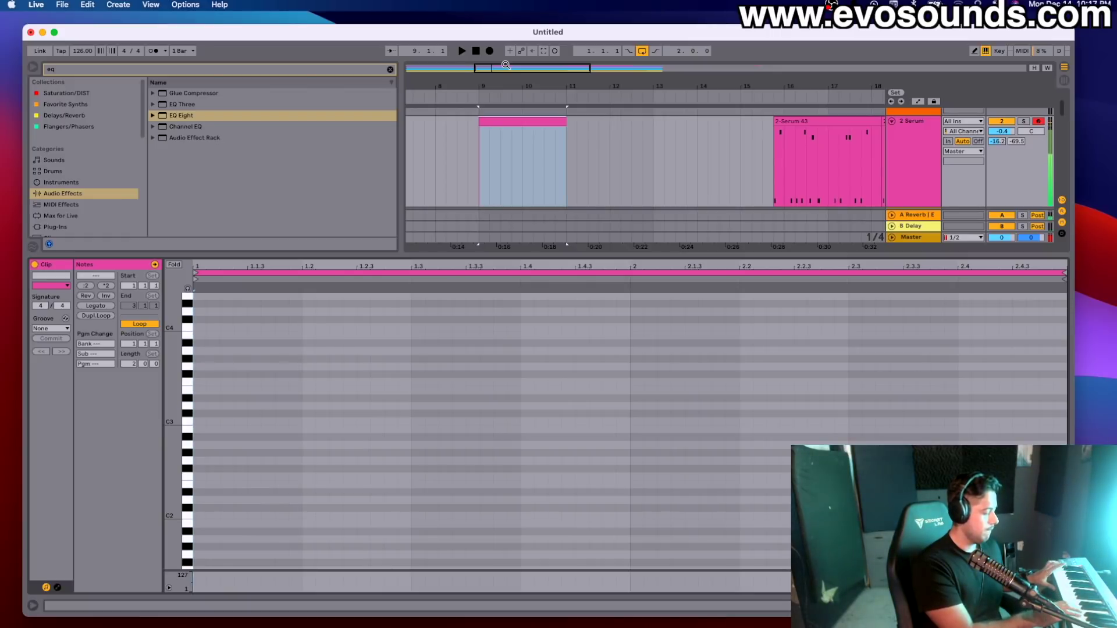
pyautogui.click(262, 369)
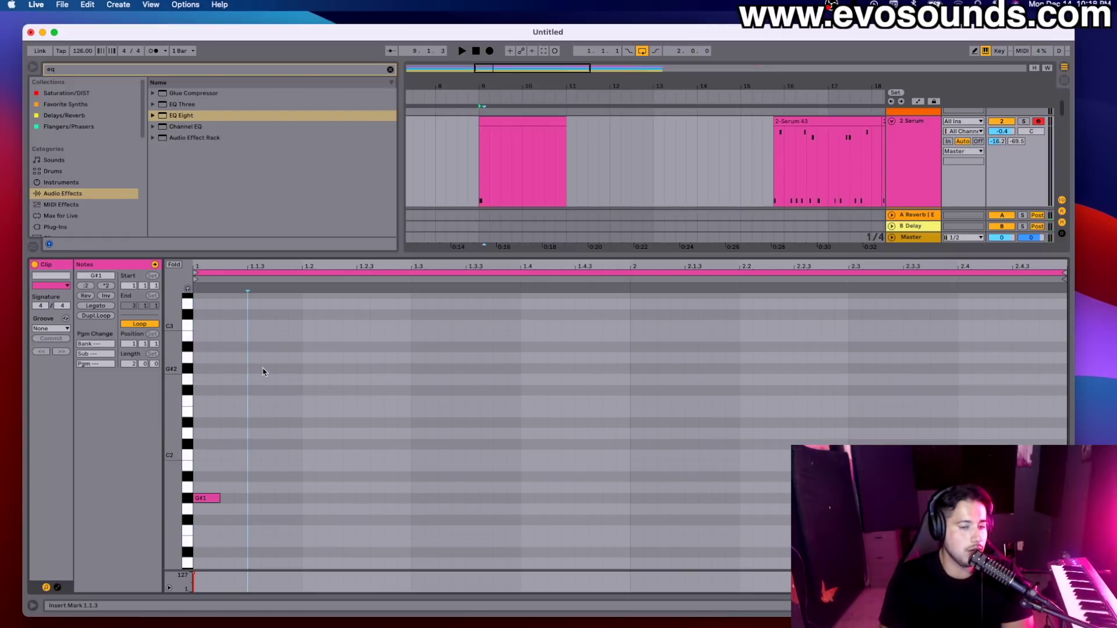
pyautogui.doubleClick(257, 370)
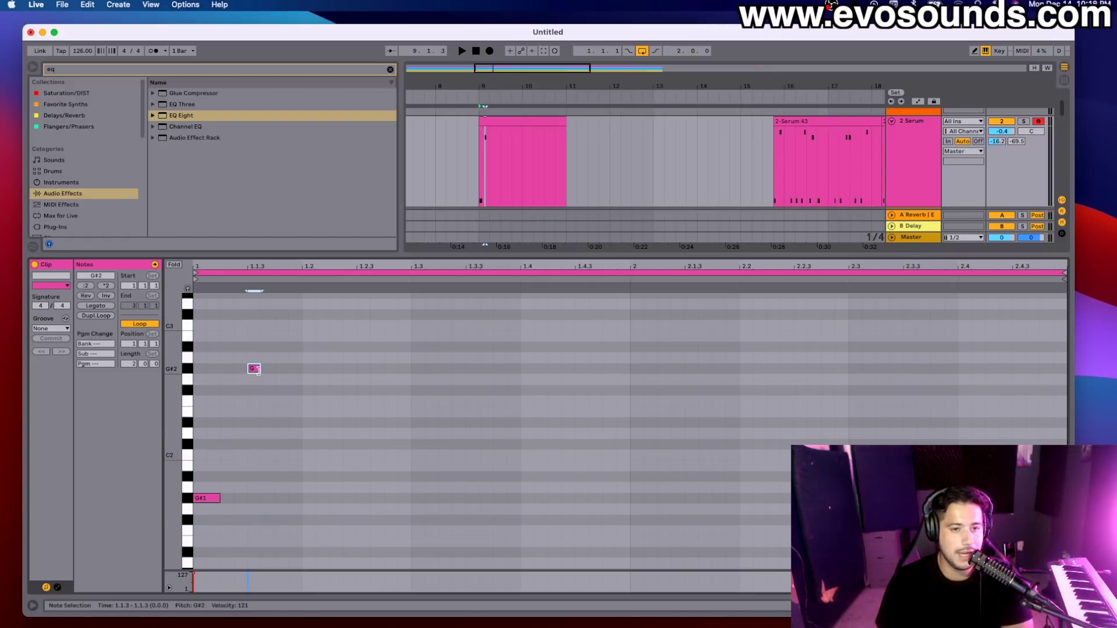
pyautogui.doubleClick(288, 357)
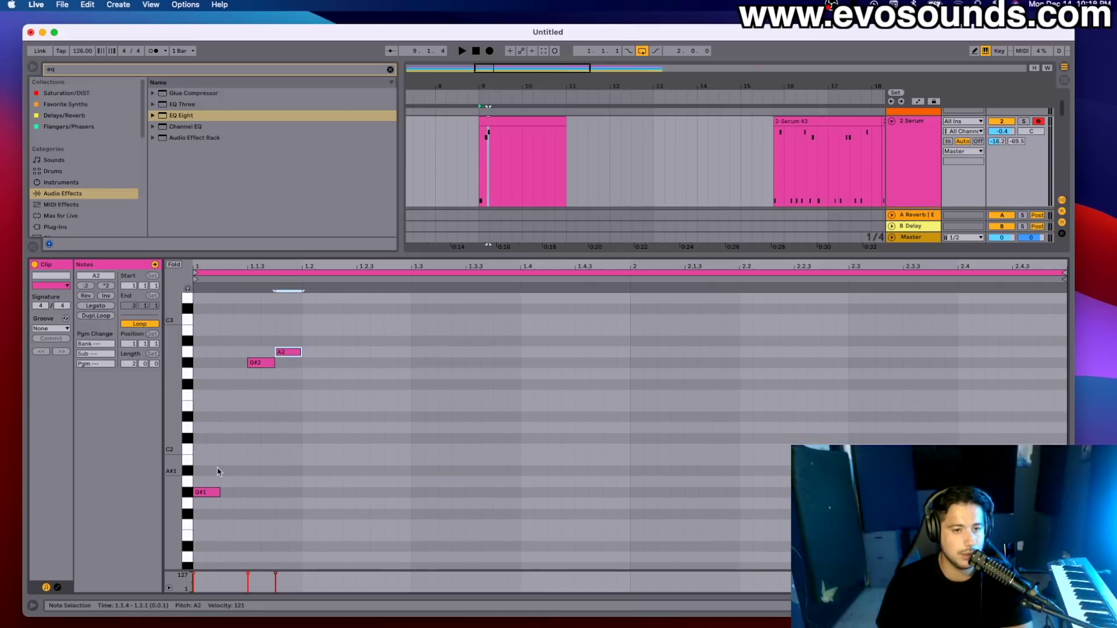
pyautogui.moveTo(285, 353)
pyautogui.mouseDown()
pyautogui.moveTo(287, 338)
pyautogui.moveTo(291, 374)
pyautogui.mouseUp()
pyautogui.press('space')
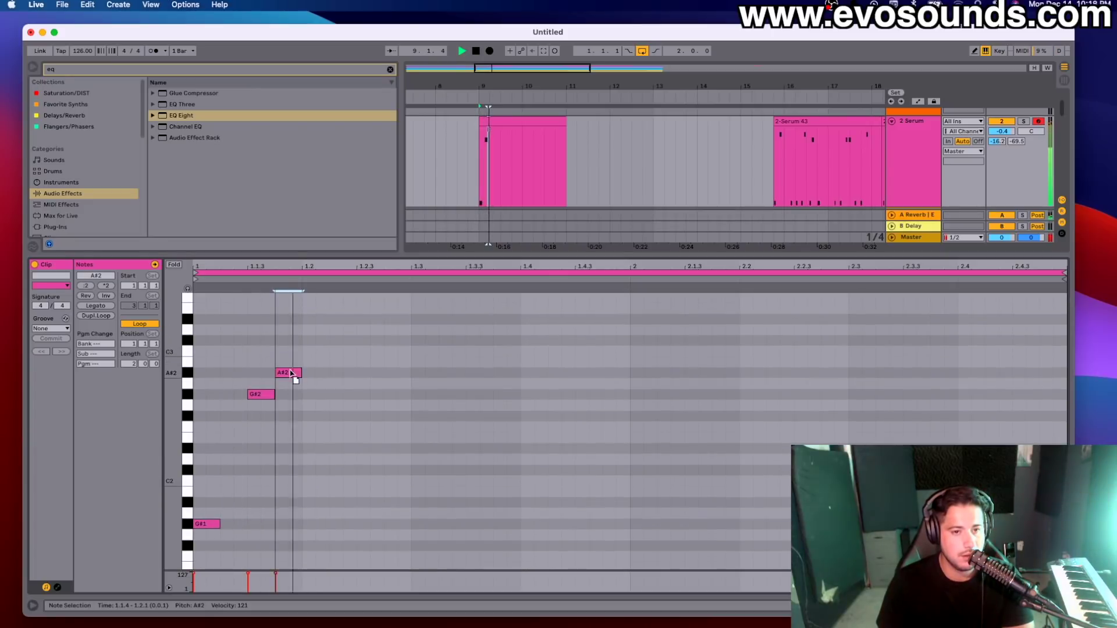
# - Add A#2 at 1.2.2, B2 at 1.2.4 and a low G#1 at 1.3.2 while auditioning the melody
pyautogui.doubleClick(334, 373)
pyautogui.moveTo(343, 371); pyautogui.dragTo(457, 528)
pyautogui.doubleClick(371, 362)
pyautogui.press('space')
pyautogui.press('space')
pyautogui.doubleClick(425, 362)
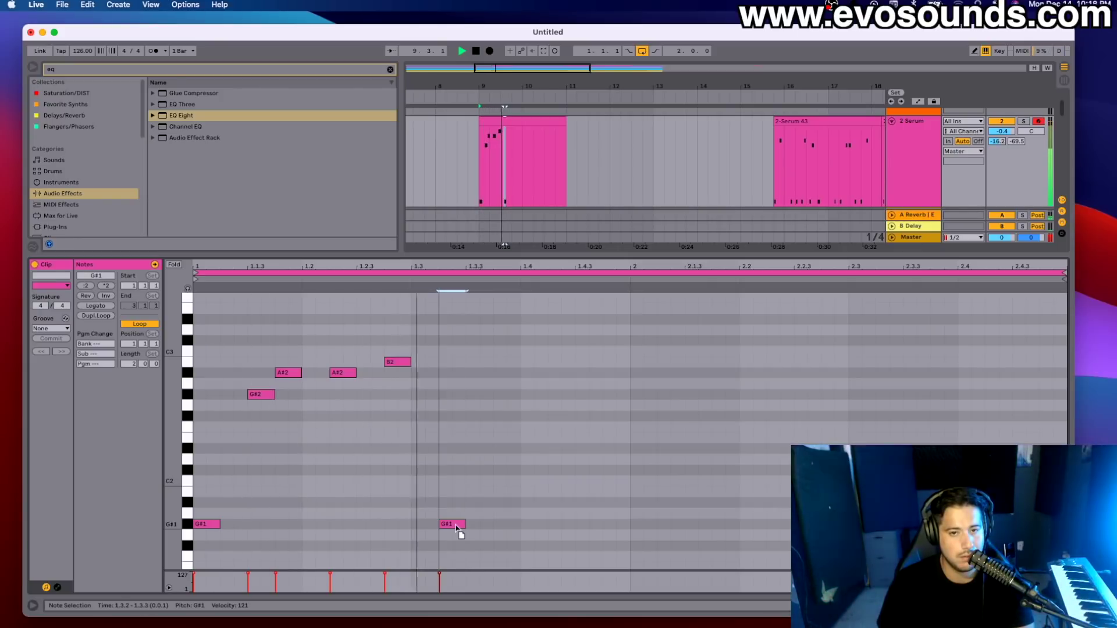
# - Add sixteenth notes C#3 at 1.3.3, G#1 at 1.4.1 and D#3 at 1.4.3, and play the bar
pyautogui.doubleClick(472, 340)
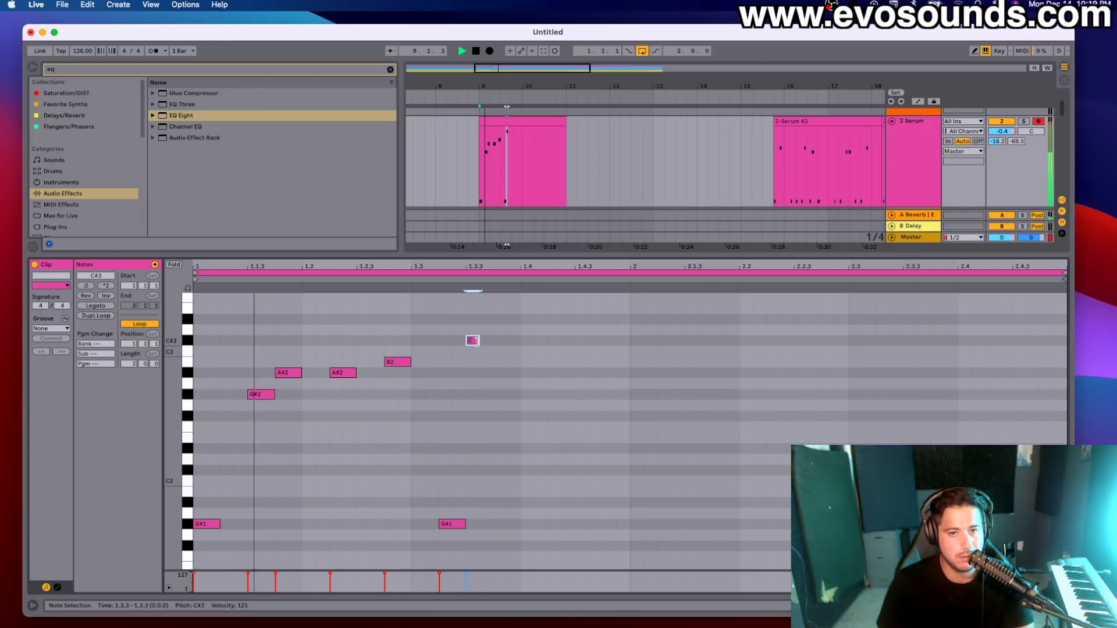
pyautogui.moveTo(477, 340); pyautogui.dragTo(492, 341)
pyautogui.press('space')
pyautogui.doubleClick(527, 524)
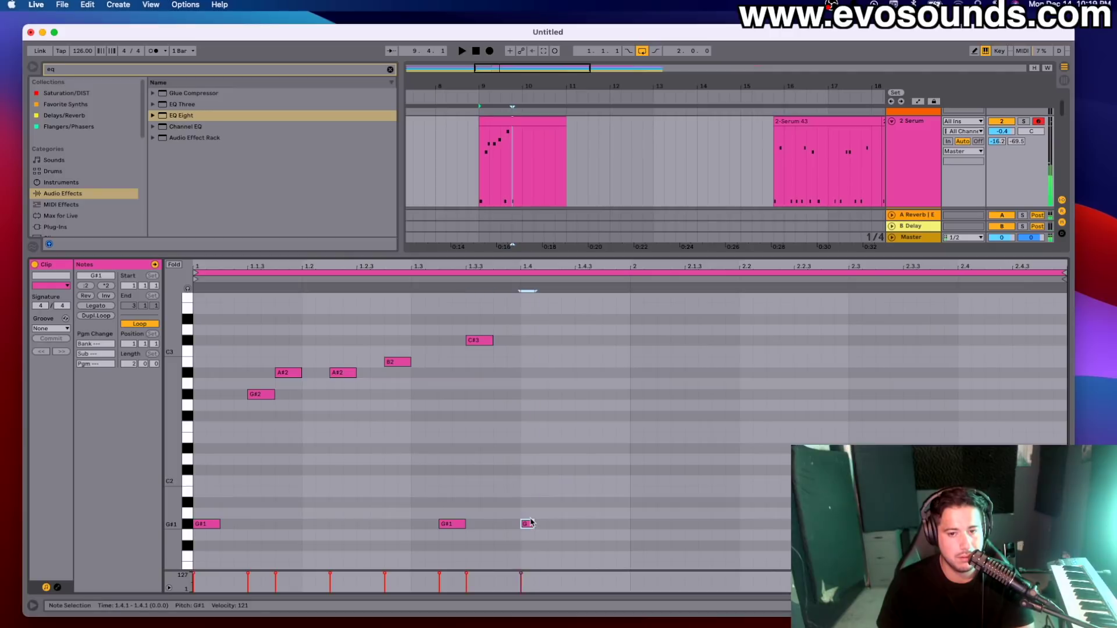
pyautogui.doubleClick(602, 382)
pyautogui.moveTo(602, 382); pyautogui.dragTo(591, 321)
pyautogui.press('space')
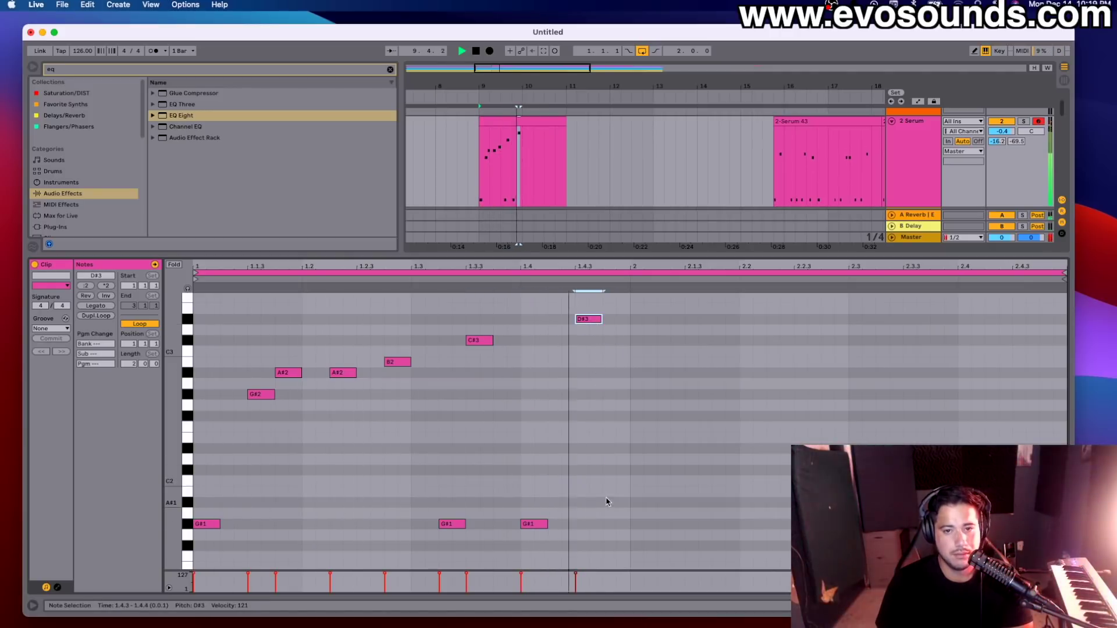
# - Duplicate the first bar's notes into bar 2, raise the note at 1.2.2 to B2, and audition the clip
pyautogui.press('super+a')
pyautogui.press('super+d')
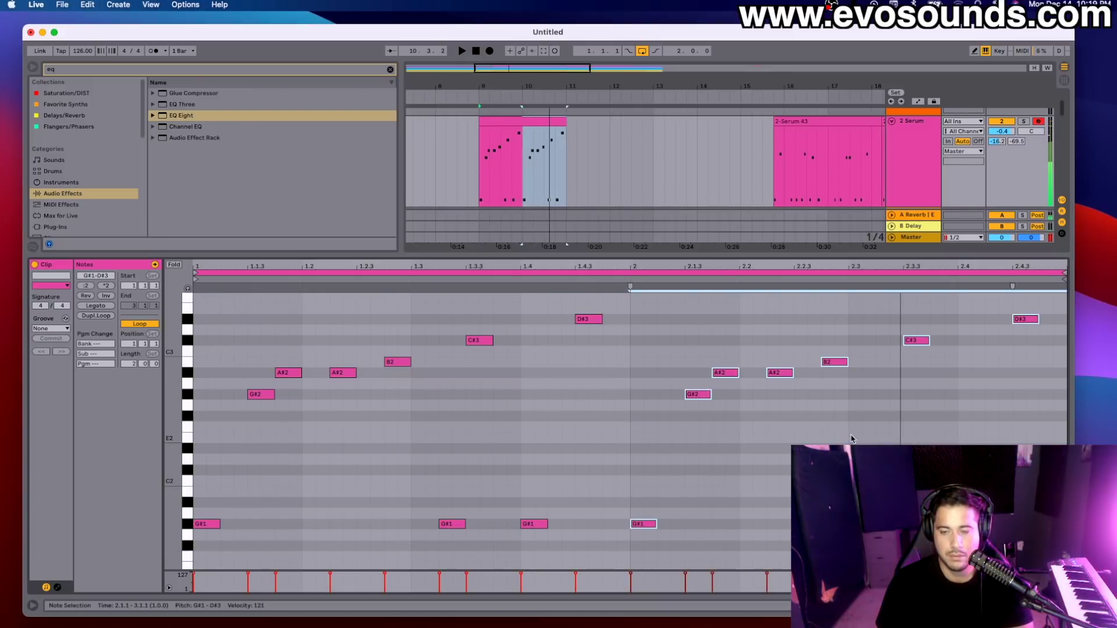
pyautogui.scroll(2, 332, 402)
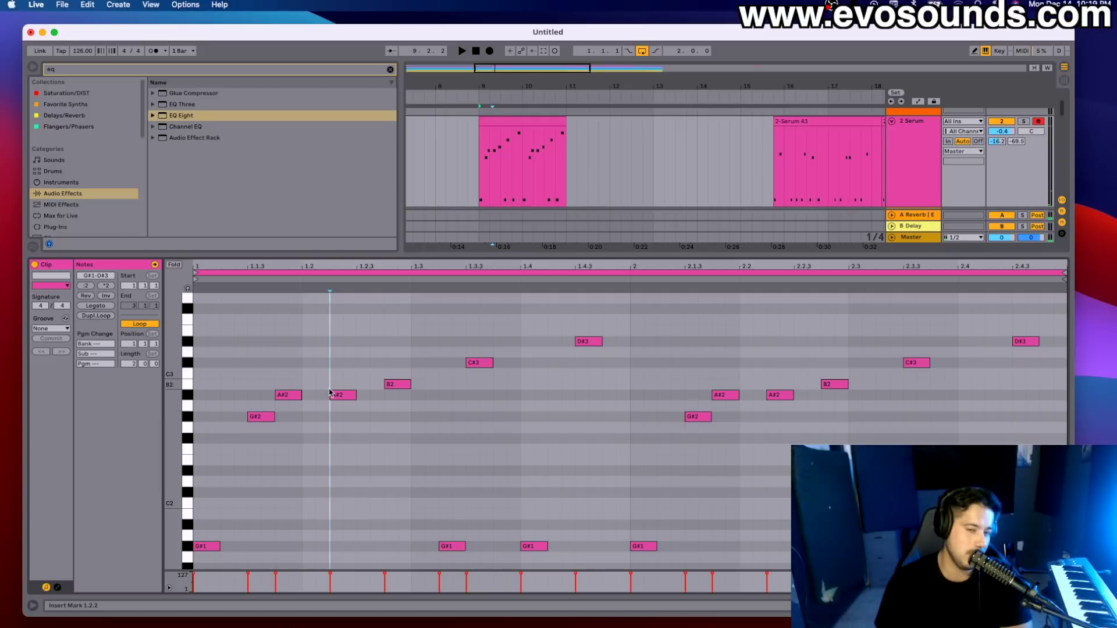
pyautogui.moveTo(334, 395); pyautogui.dragTo(337, 388)
pyautogui.press('space')
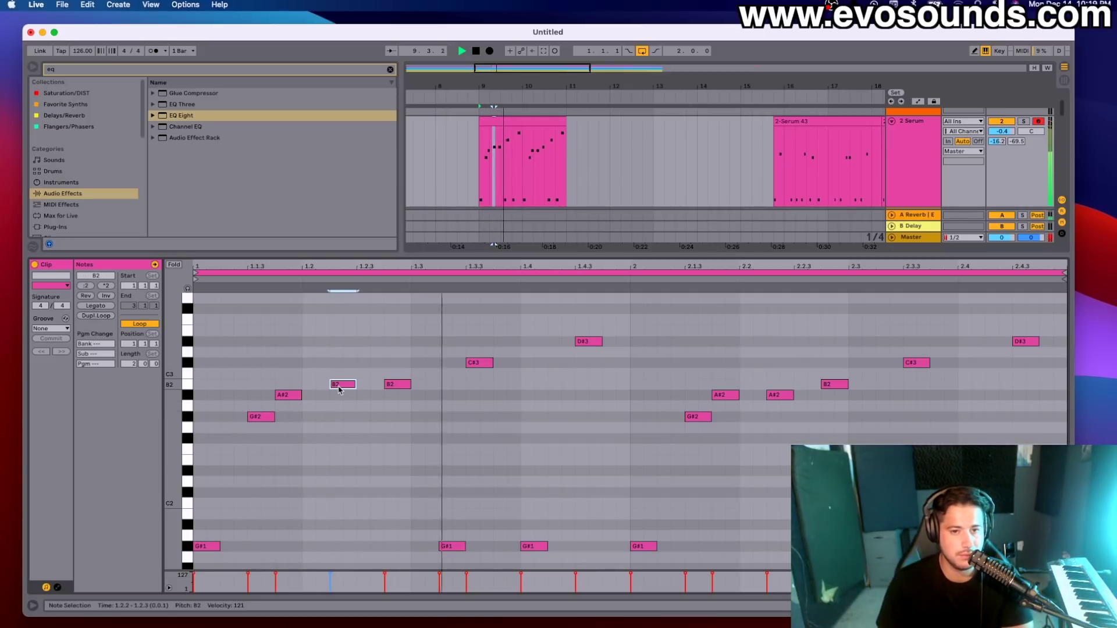
pyautogui.scroll(1, 931, 389)
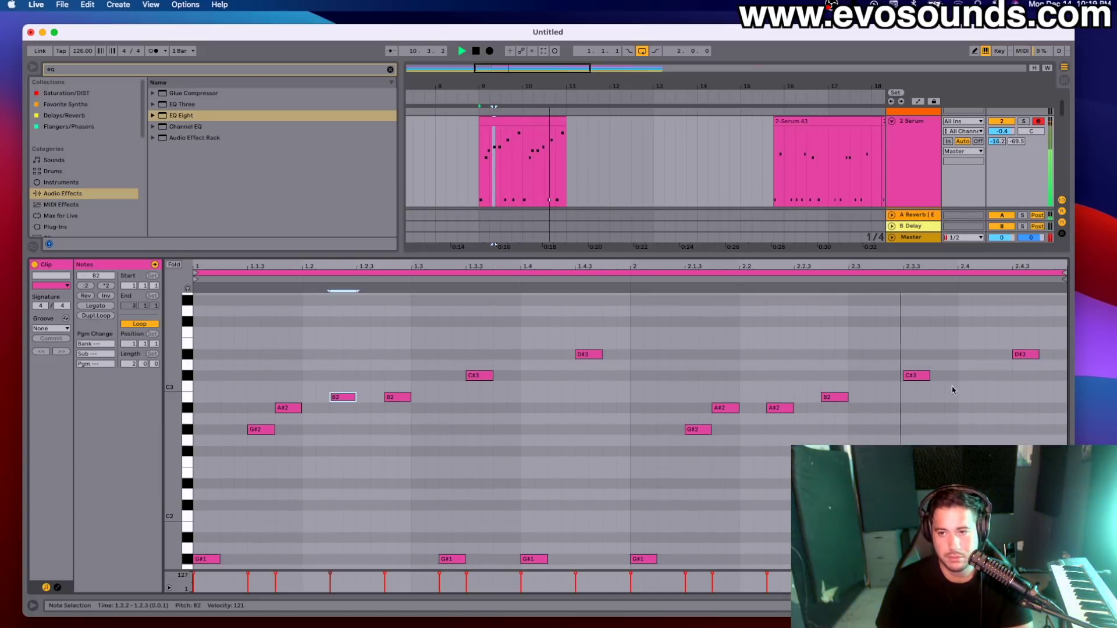
# - Duplicate the two-bar Serum clip directly after itself and play the arrangement from bar 9
pyautogui.click(528, 124)
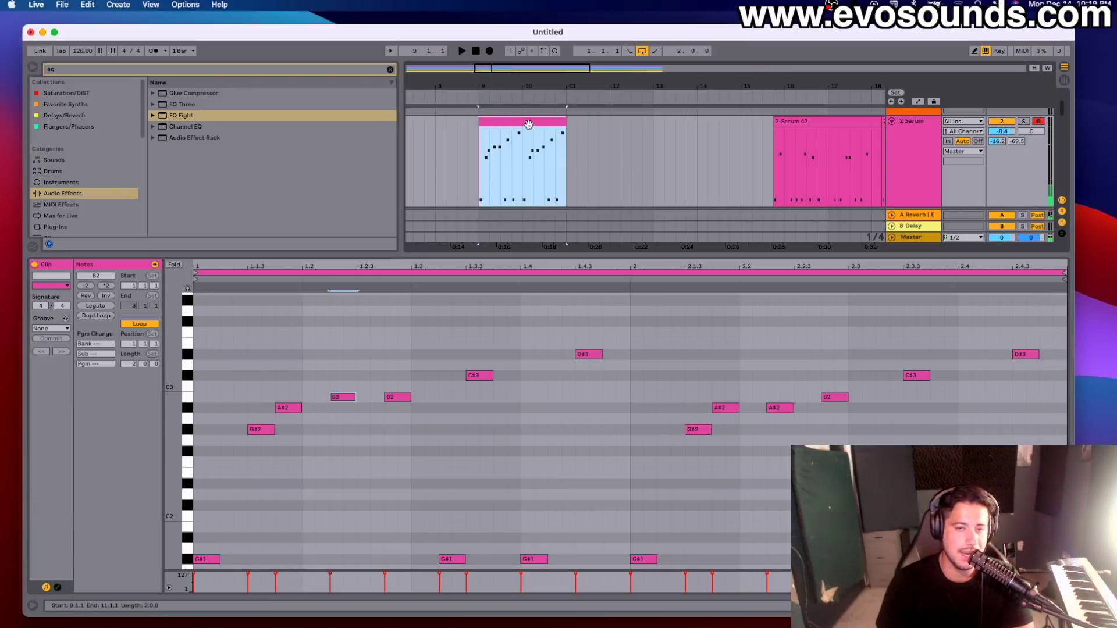
pyautogui.press('super+d')
pyautogui.click(481, 152)
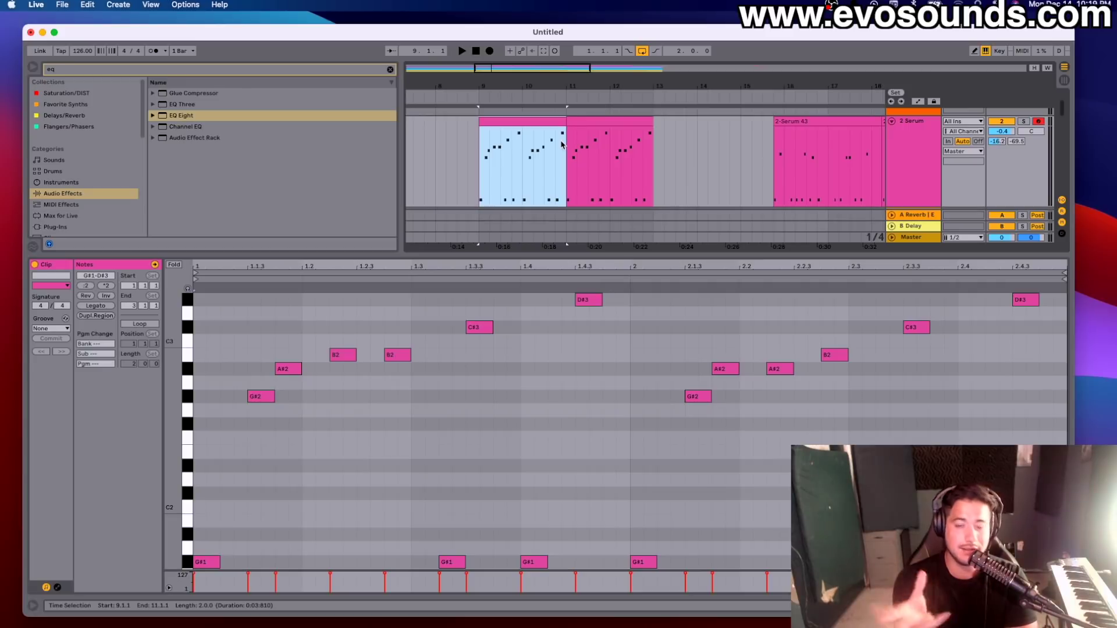
pyautogui.moveTo(188, 338); pyautogui.dragTo(168, 339)
pyautogui.press('space')
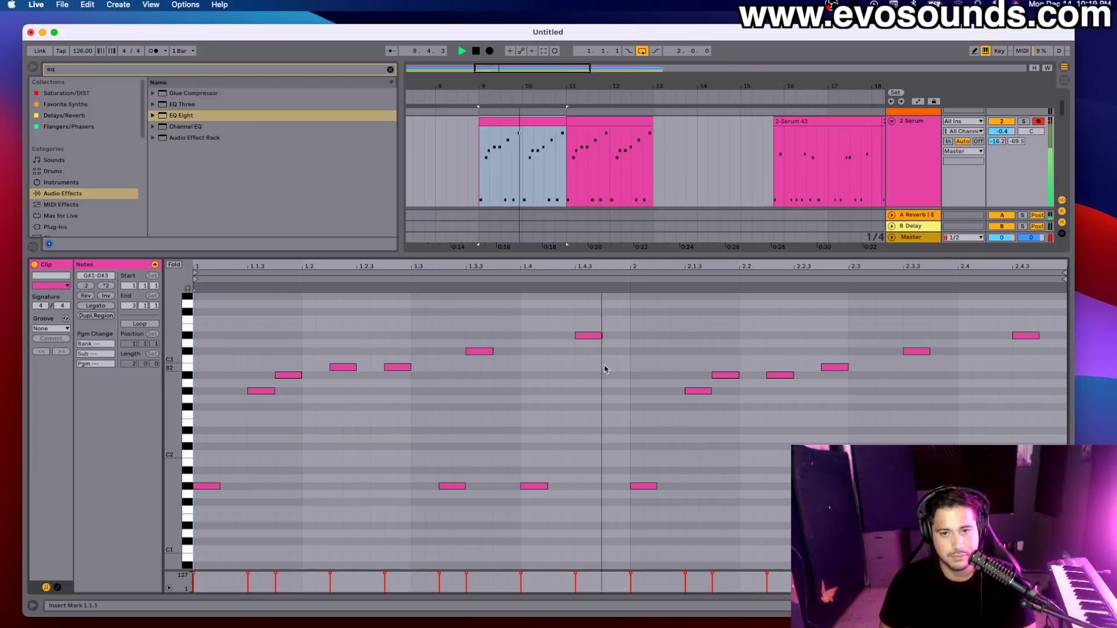
# - Play the first two-bar Serum clip from bar 9 through to its end
pyautogui.press('space')
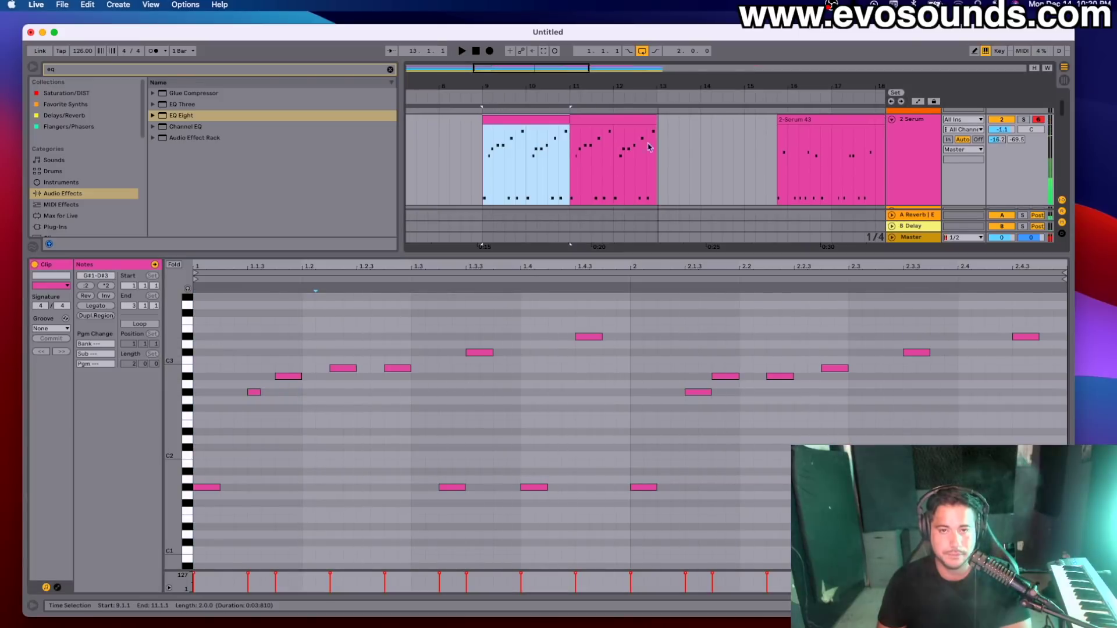
pyautogui.click(547, 121)
pyautogui.press('space')
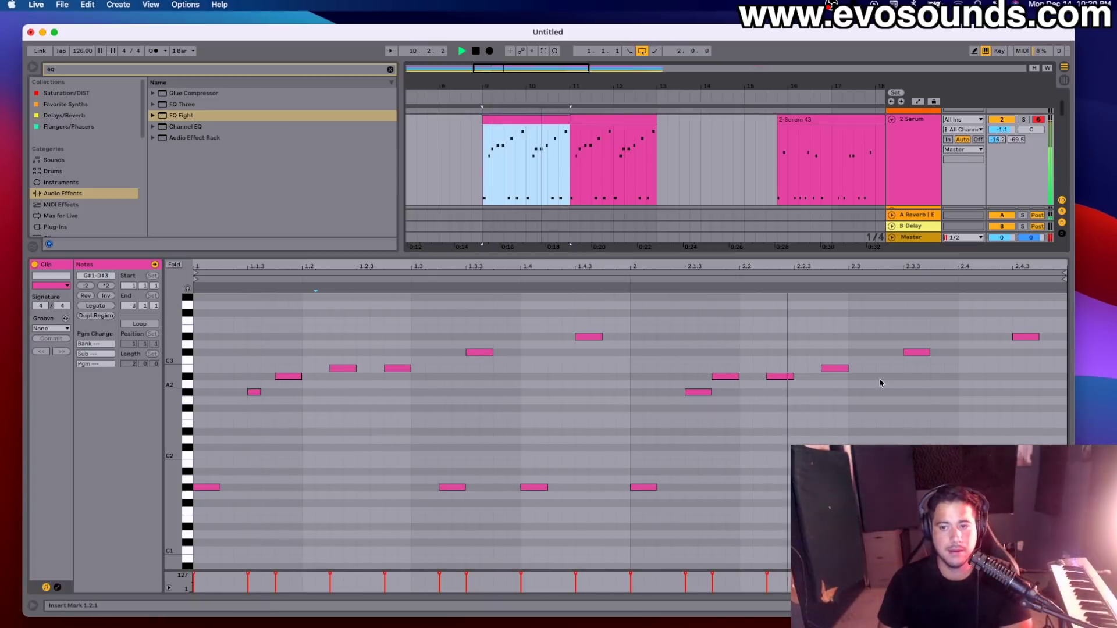
pyautogui.press('space')
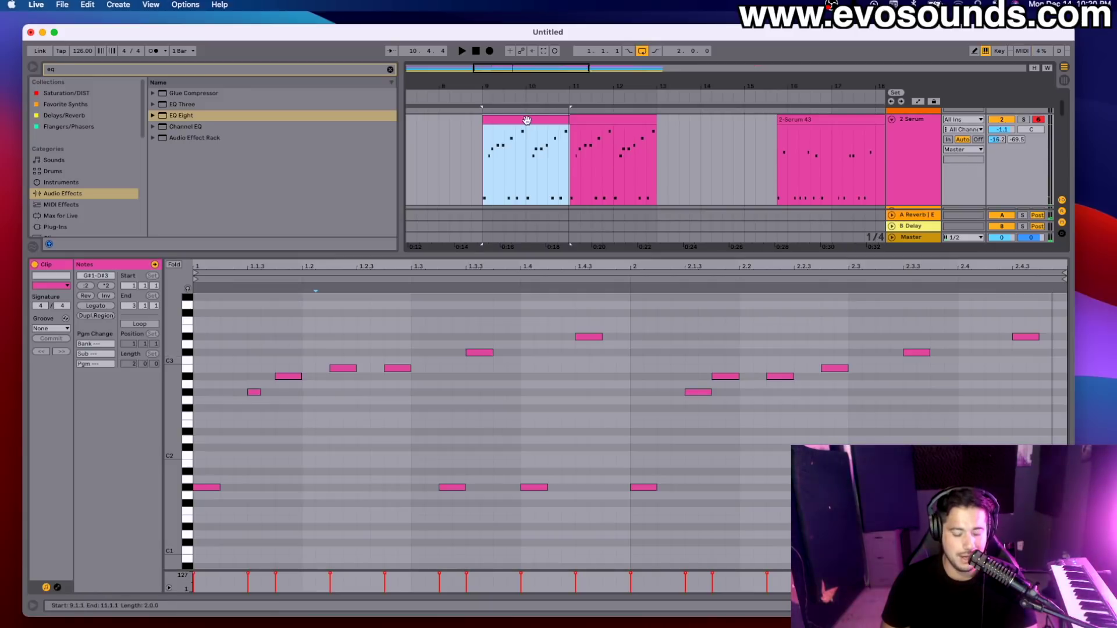
# - In the second Serum clip, raise the note at 2.3.3 to D#3 and the one at 2.4.3 to E3, and play it
pyautogui.click(610, 120)
pyautogui.click(918, 352)
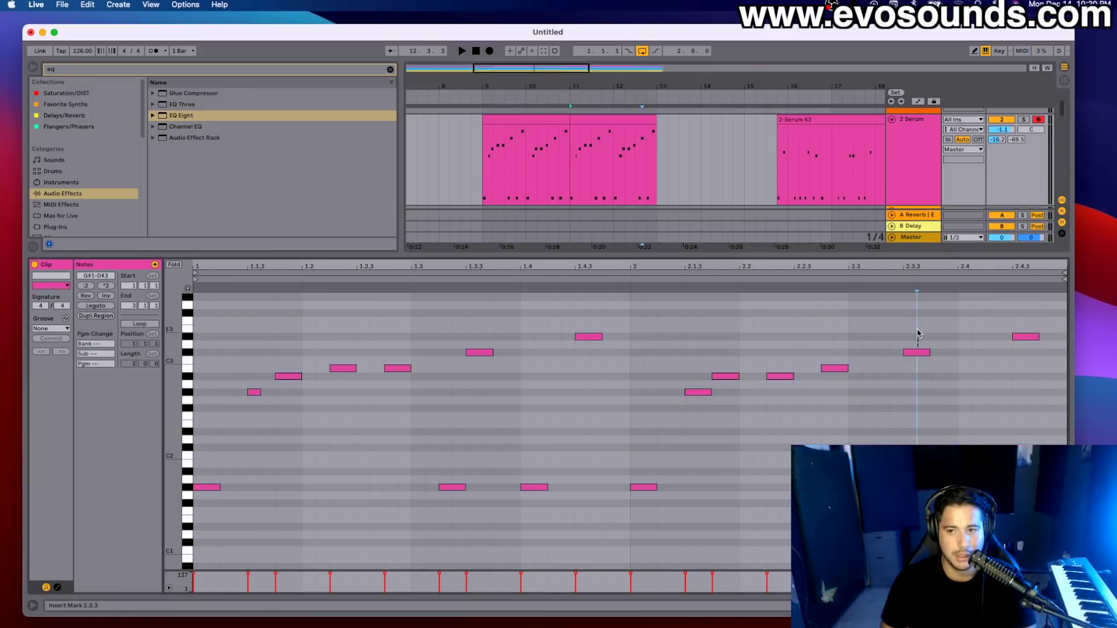
pyautogui.moveTo(922, 356); pyautogui.dragTo(923, 340)
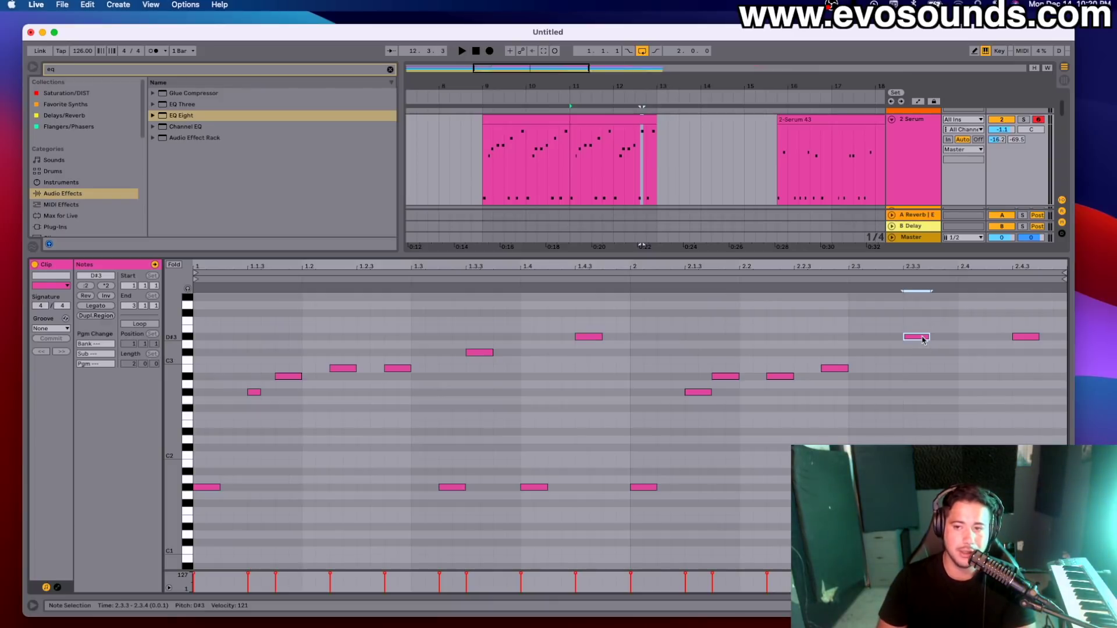
pyautogui.moveTo(1019, 337); pyautogui.dragTo(1022, 331)
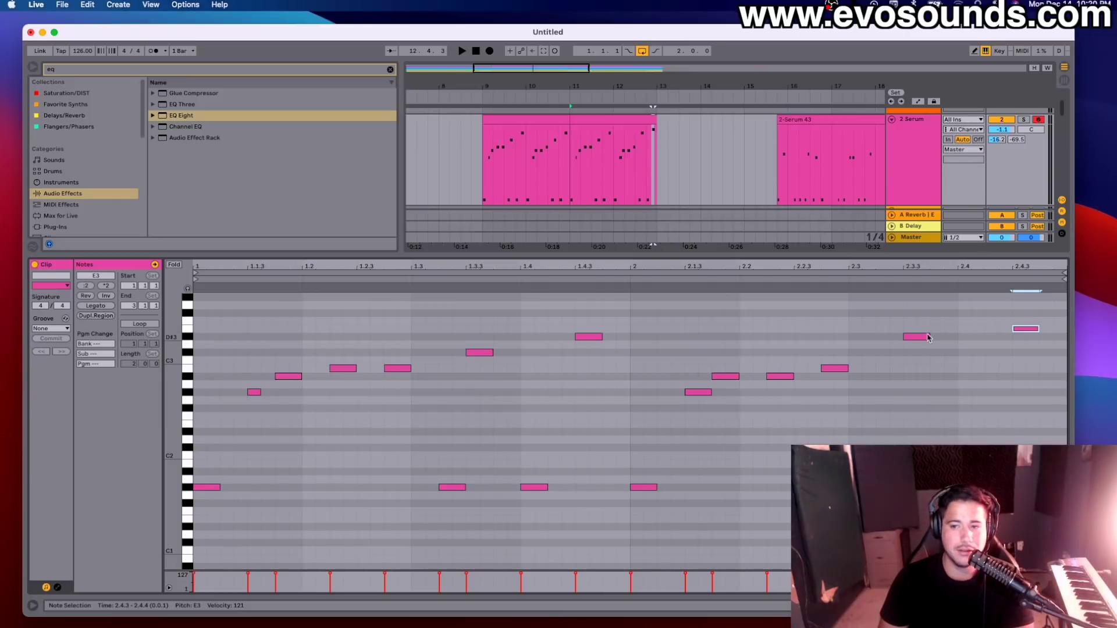
pyautogui.press('space')
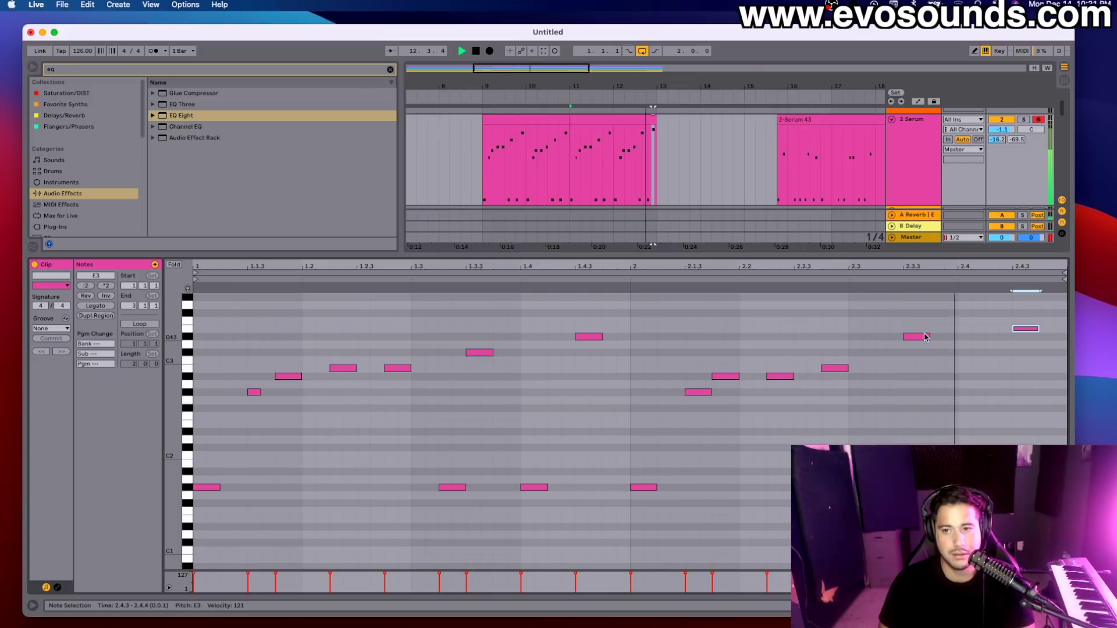
# - Raise the note at 2.3.3 to E3 and lower the final note at 2.4.3 to D#3
pyautogui.moveTo(923, 337); pyautogui.dragTo(909, 329)
pyautogui.press('Down')
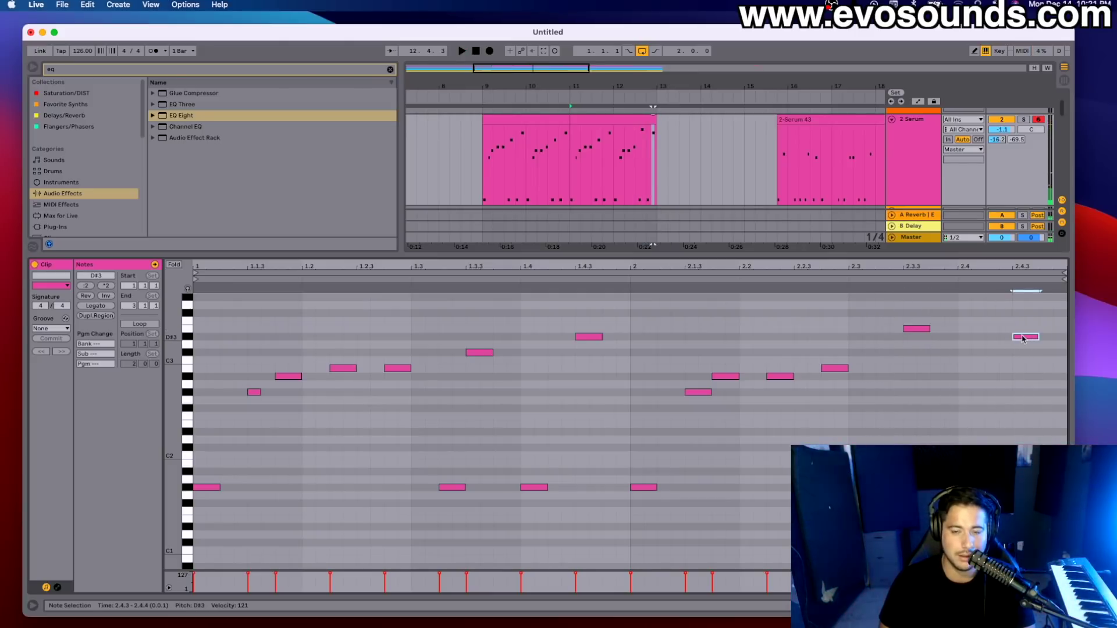
pyautogui.scroll(2, 614, 394)
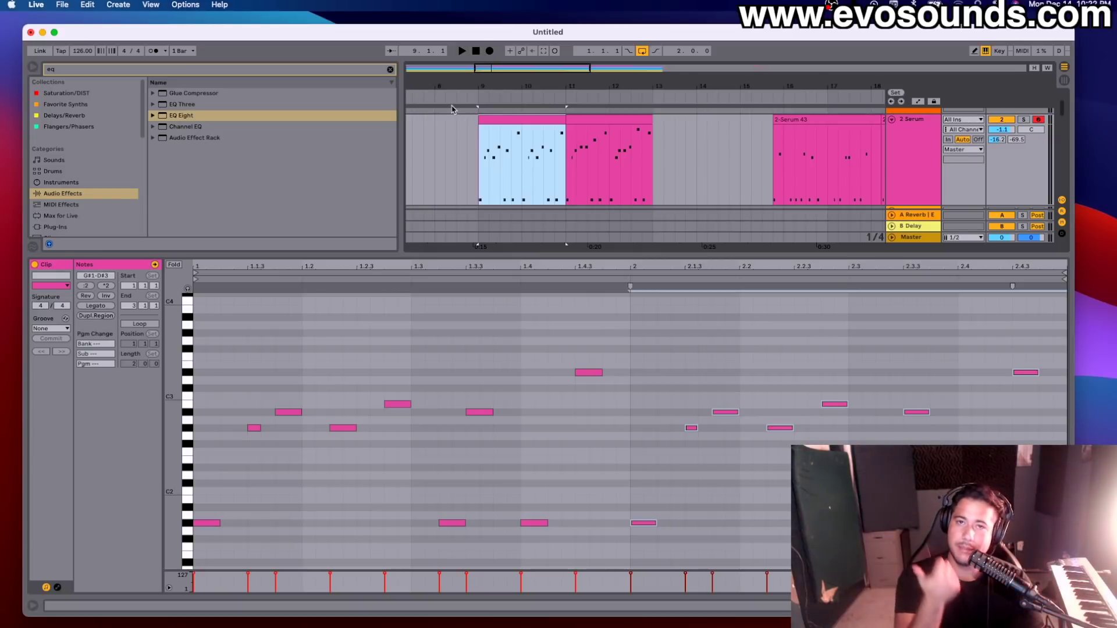
# - Play the two-bar clip of repeated G#1 sixteenth notes at bar 9
pyautogui.click(490, 52)
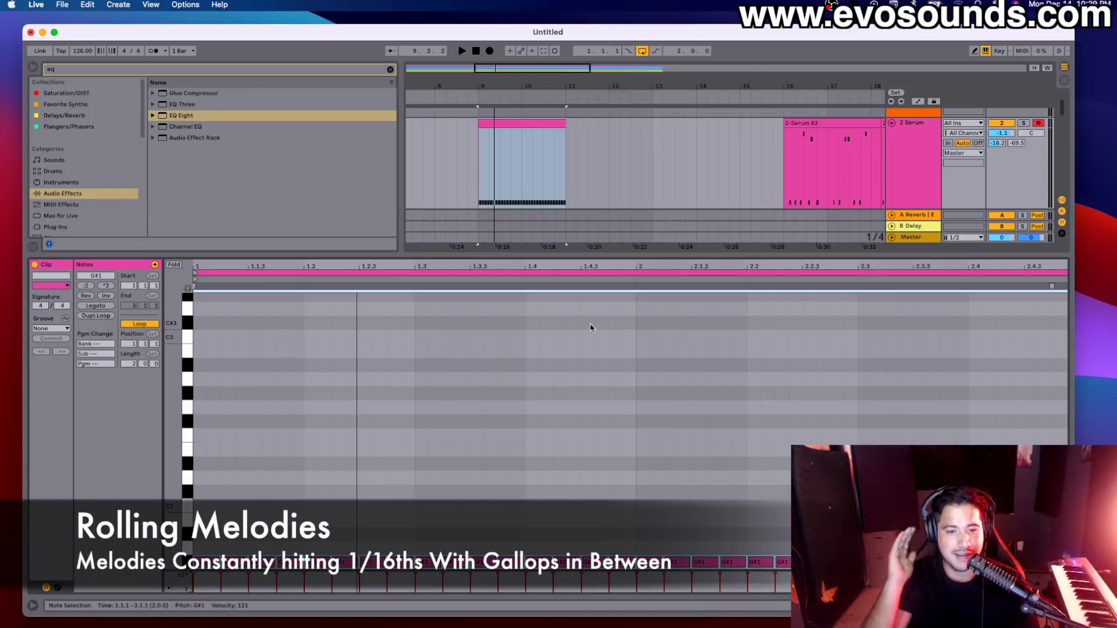
pyautogui.press('space')
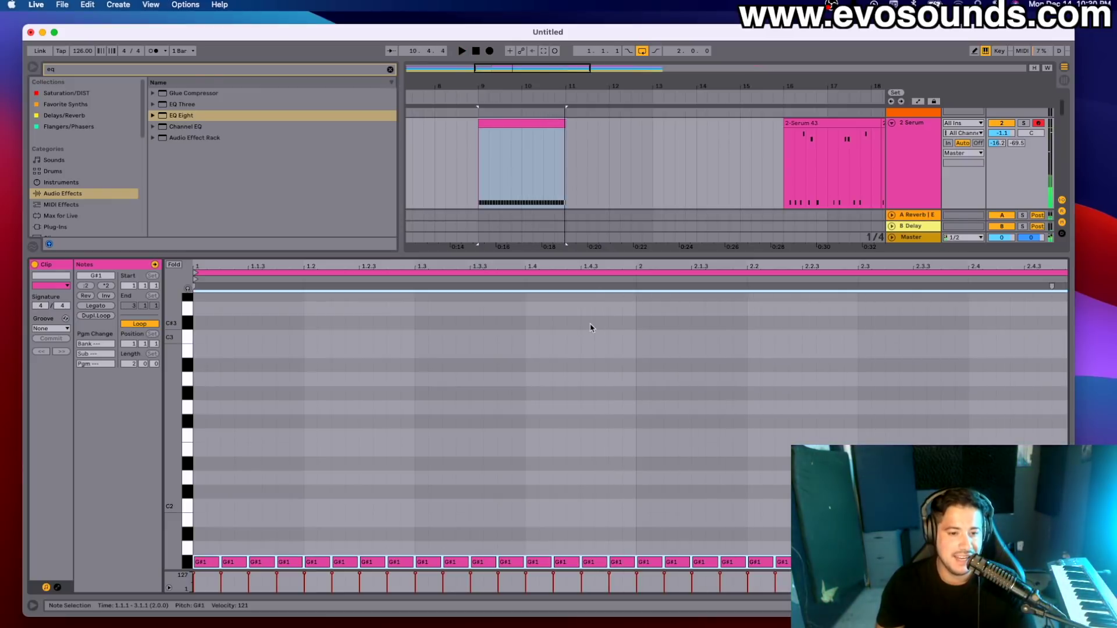
pyautogui.press('Tab')
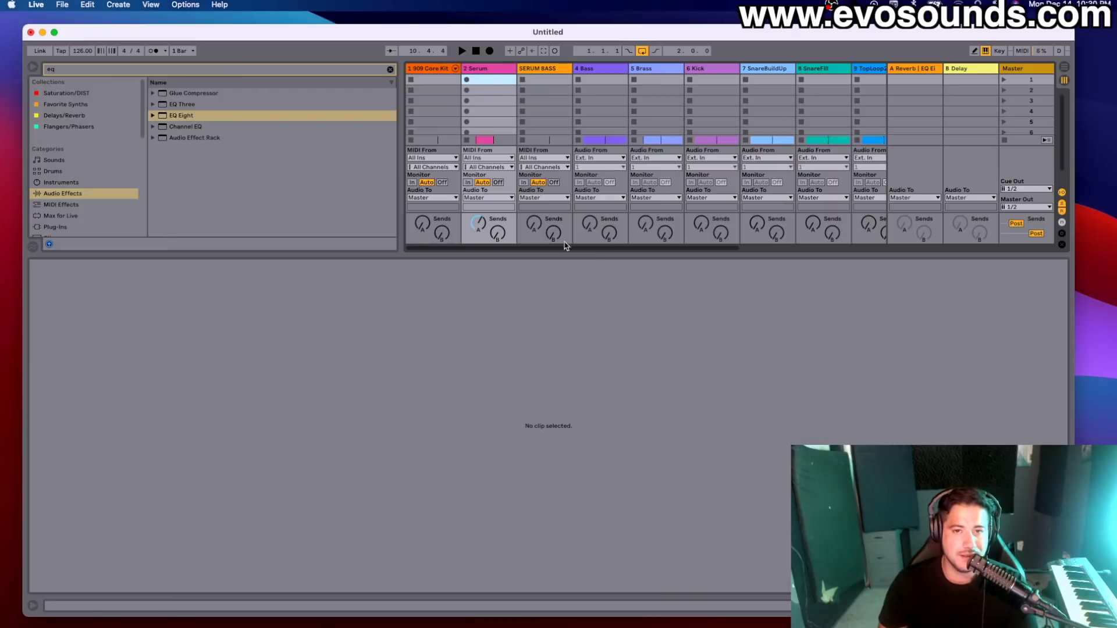
pyautogui.press('Tab')
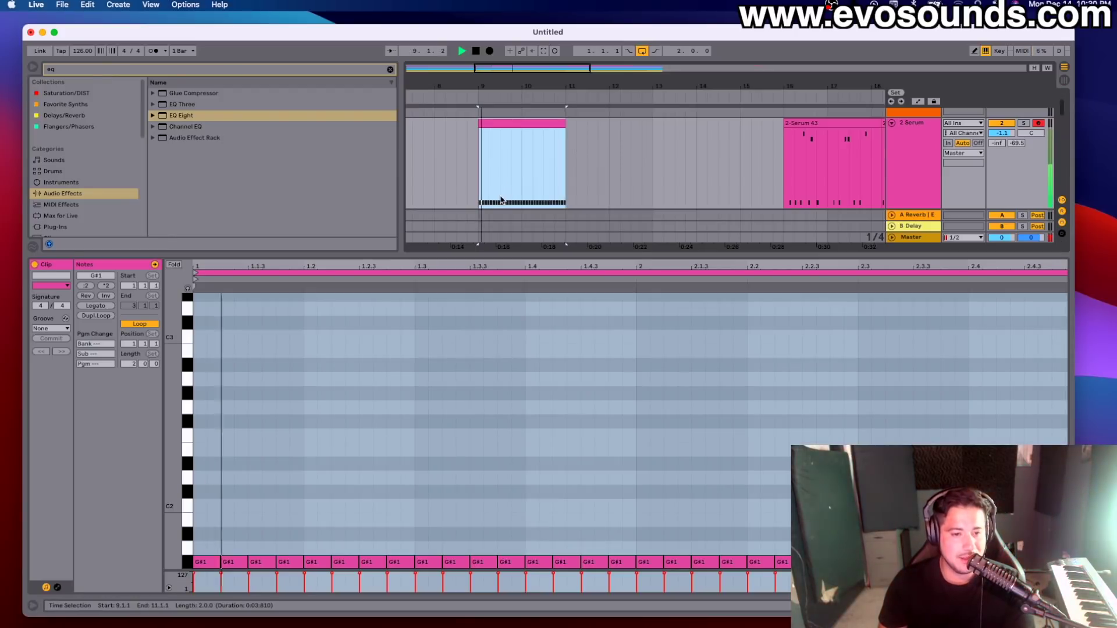
# - Raise the two G#1 sixteenth notes at 1.1.3 and 1.1.4 to B2
pyautogui.click(276, 556)
pyautogui.moveTo(276, 556); pyautogui.dragTo(292, 577)
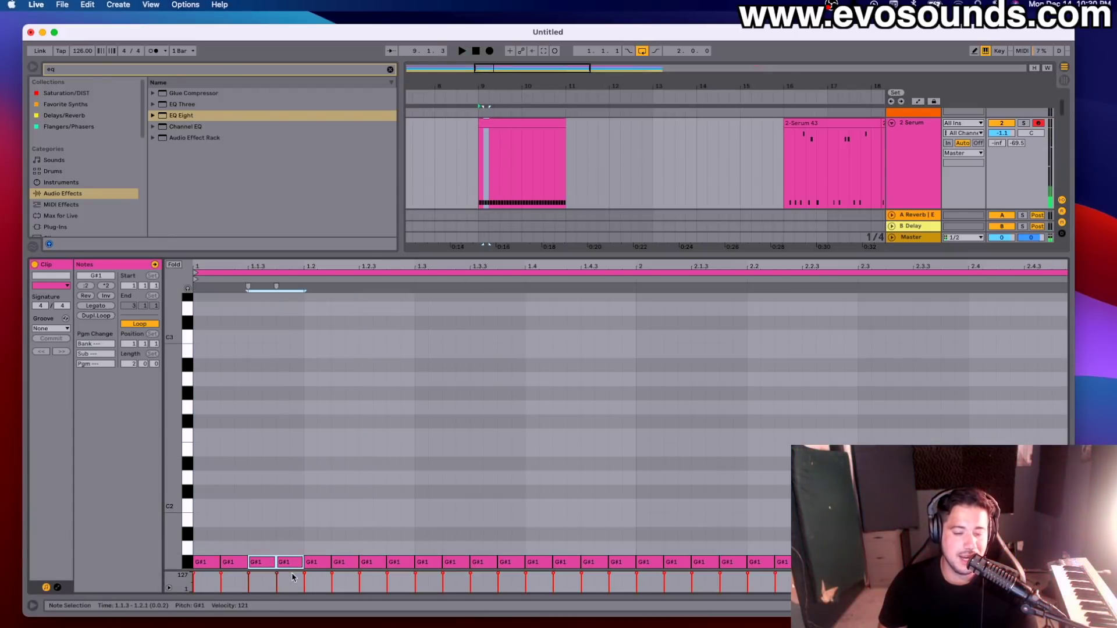
pyautogui.scroll(-2, 282, 551)
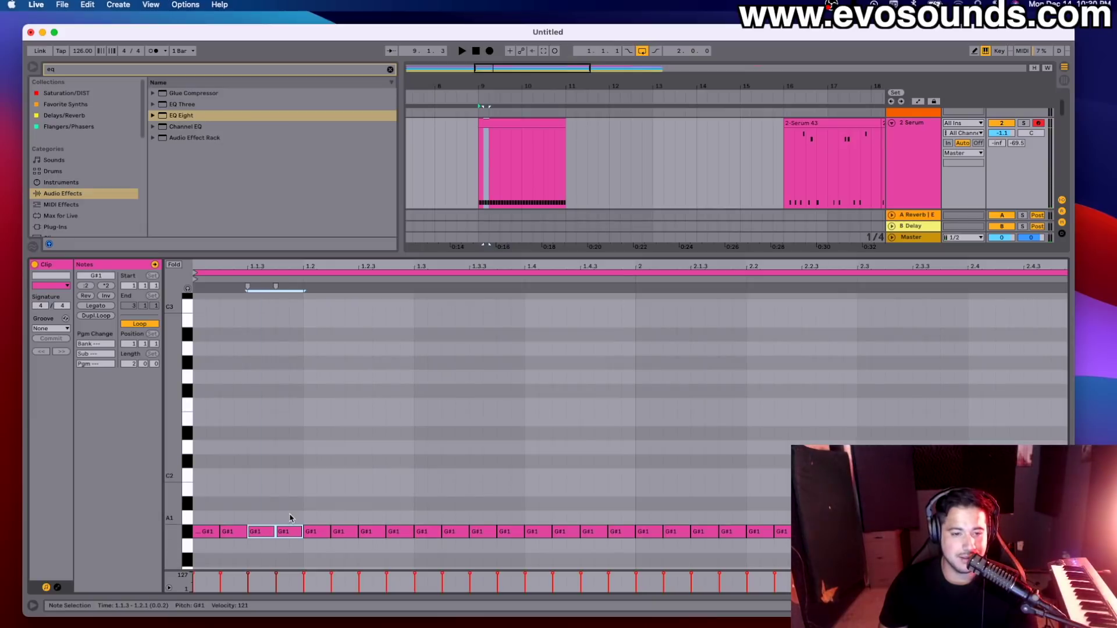
pyautogui.hotkey('shift', 'Up')
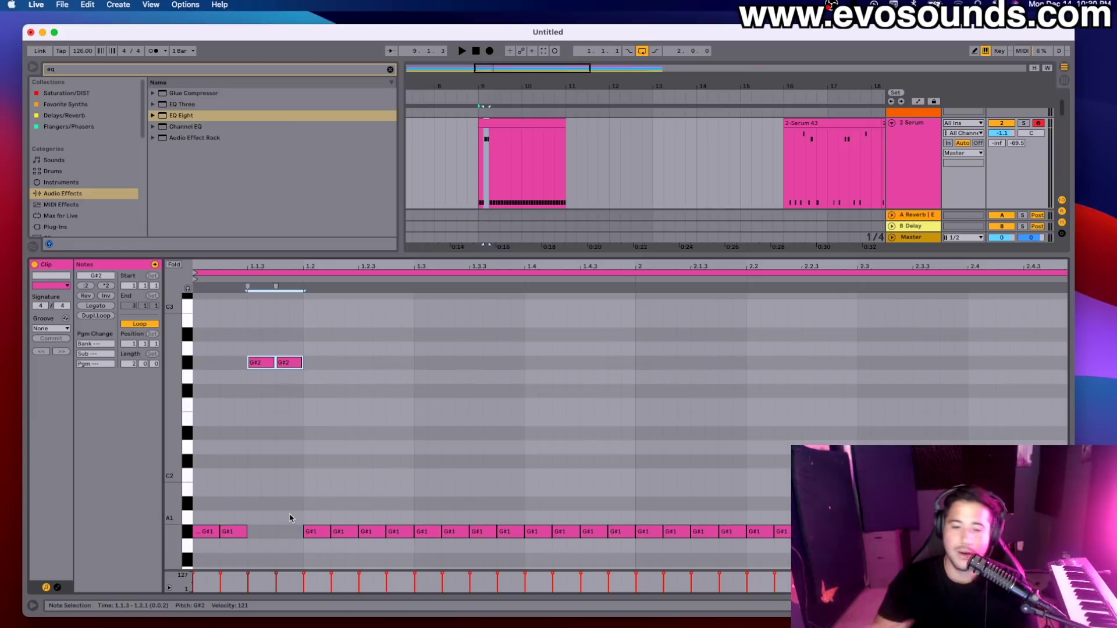
pyautogui.scroll(1, 292, 517)
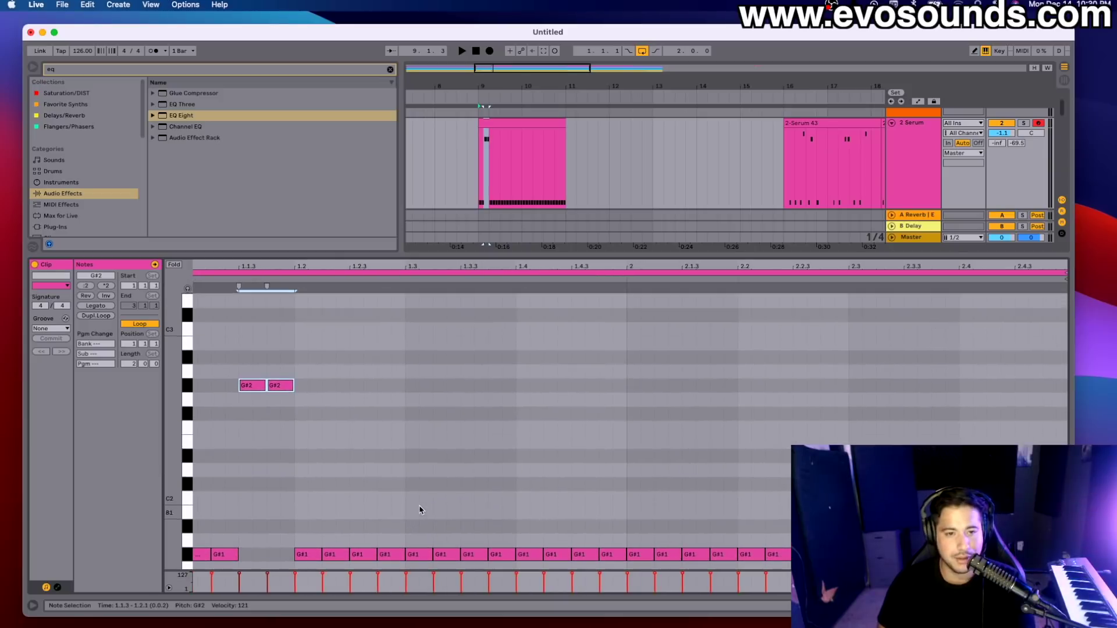
pyautogui.moveTo(266, 390); pyautogui.dragTo(265, 348)
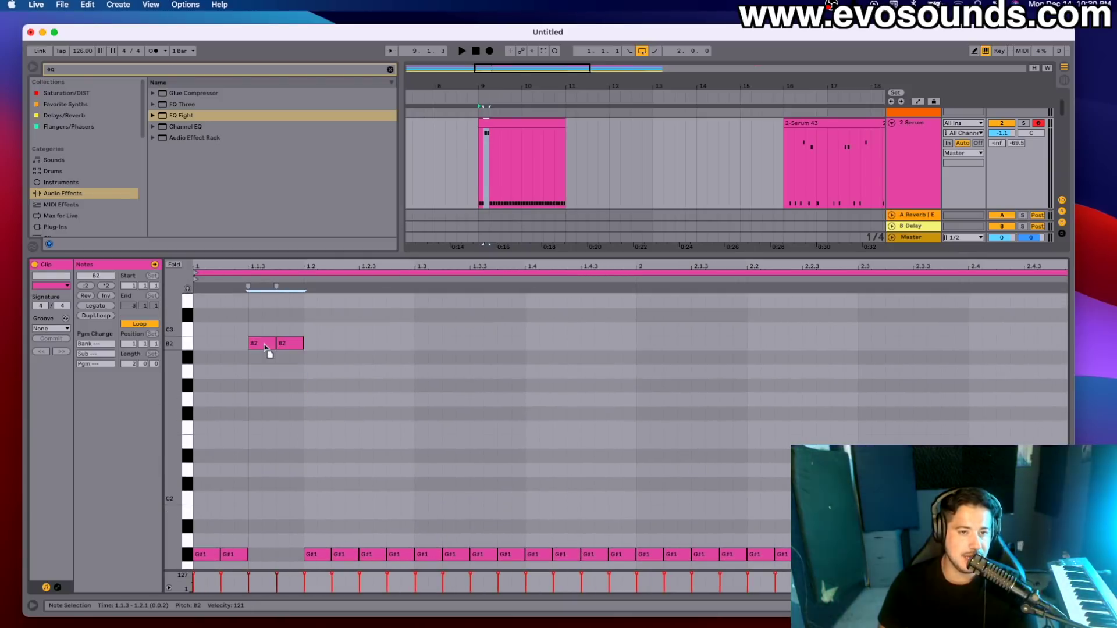
# - Raise the notes at 1.2.2, 1.2.4 and 1.3.3 to G#3 and the note at 1.4.3 to A3 while auditioning the bar
pyautogui.moveTo(351, 557); pyautogui.dragTo(352, 345)
pyautogui.moveTo(407, 557); pyautogui.dragTo(414, 350)
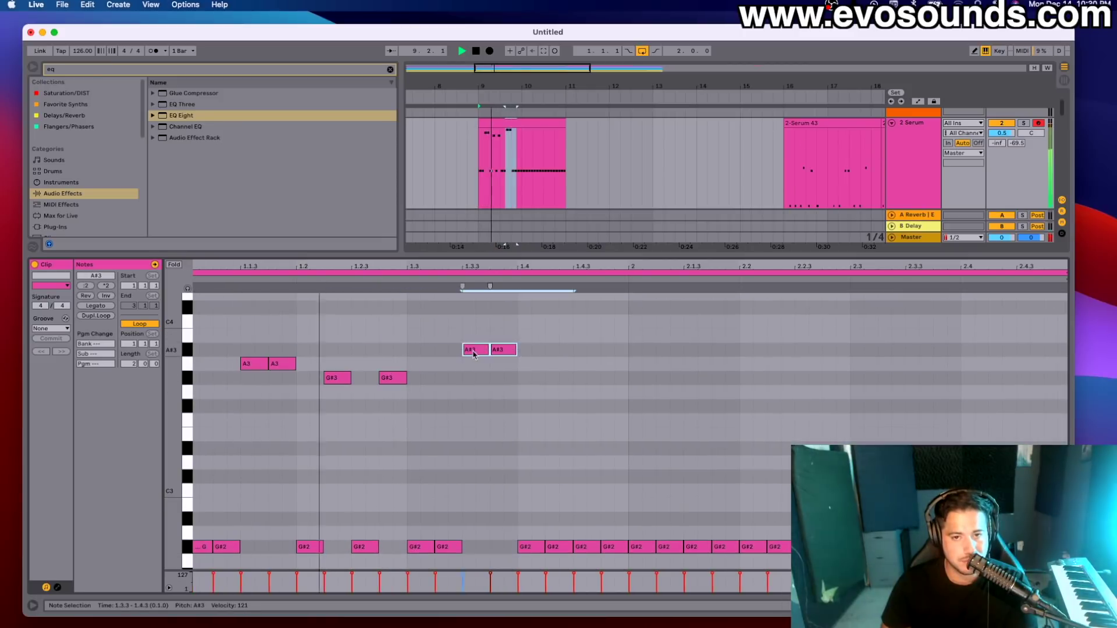
pyautogui.moveTo(498, 350); pyautogui.dragTo(498, 546)
pyautogui.click(498, 385)
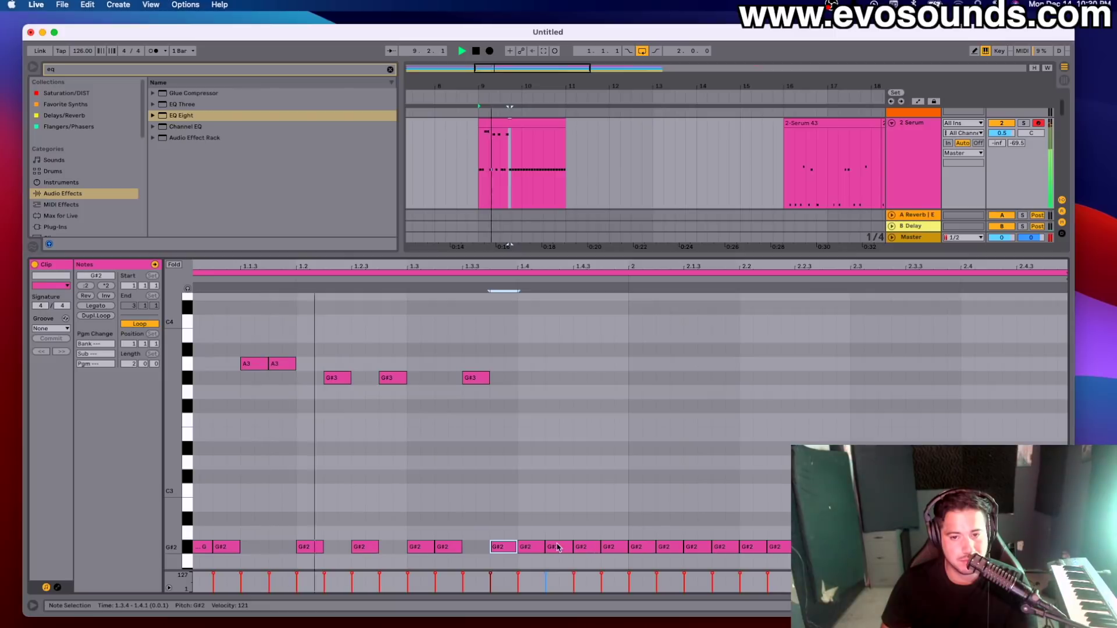
pyautogui.moveTo(582, 547); pyautogui.dragTo(588, 372)
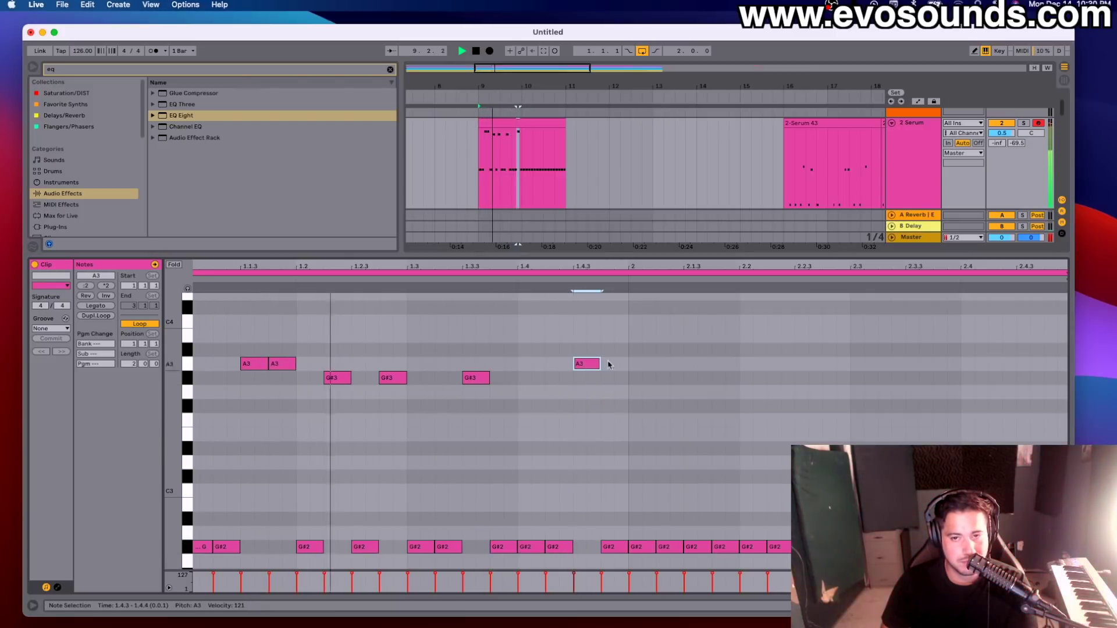
pyautogui.press('space')
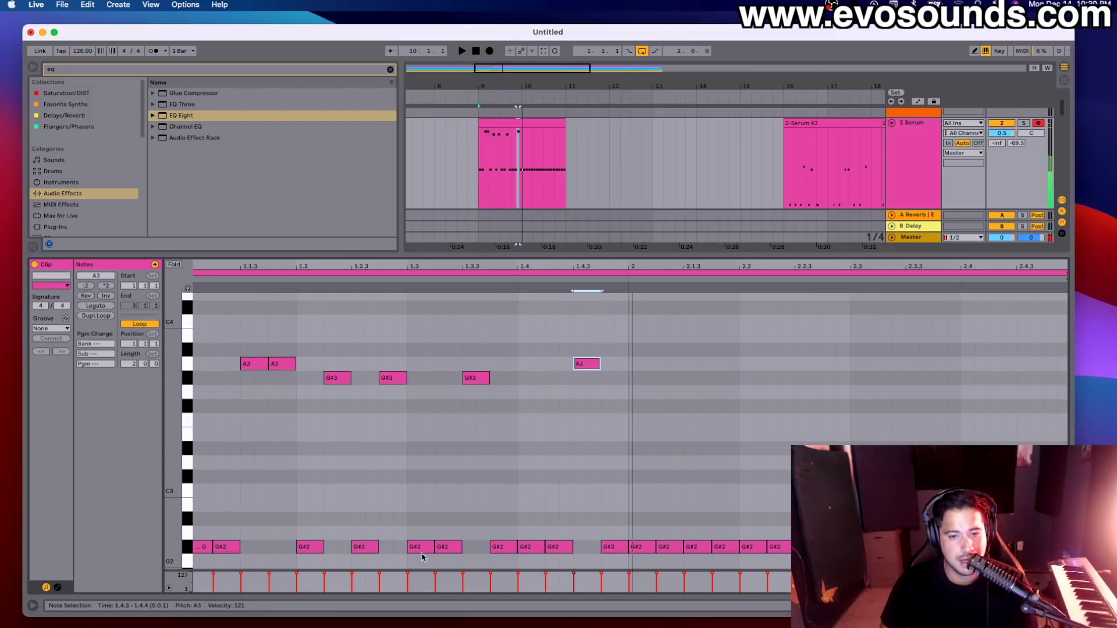
# - Delete the low G#2 notes at 1.3.1, 1.1.1 and 1.4.1, auditioning the melody between removals
pyautogui.doubleClick(422, 552)
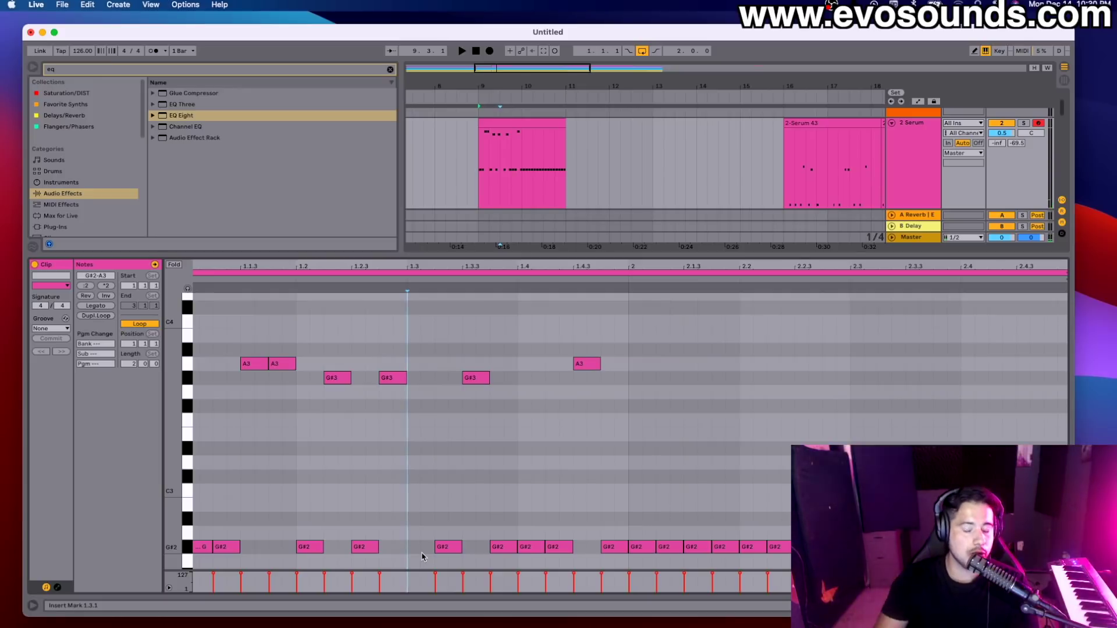
pyautogui.press('space')
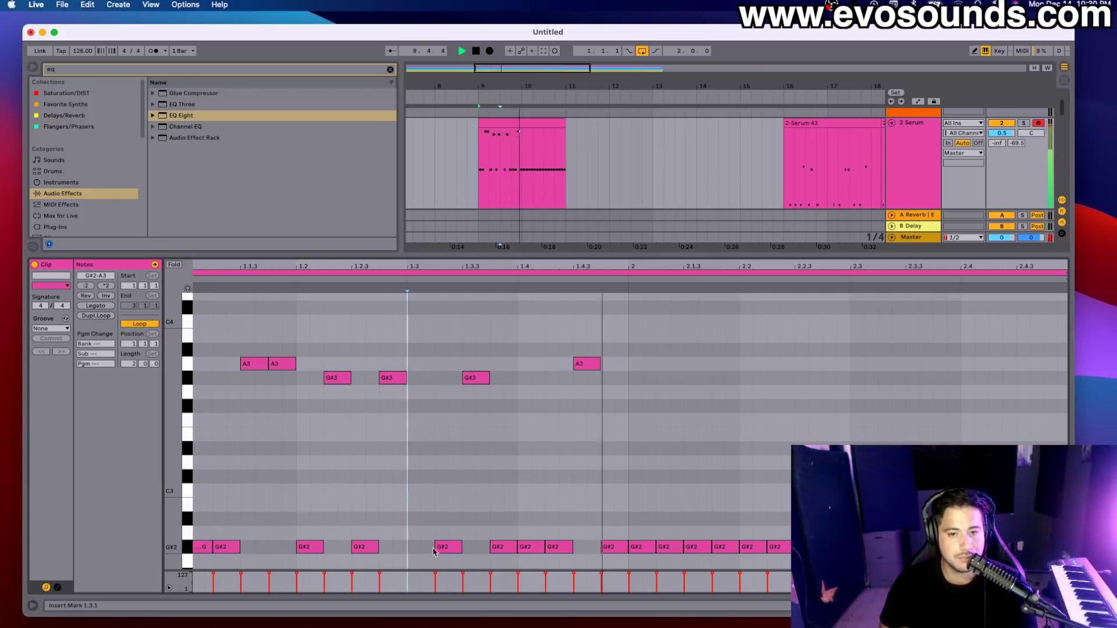
pyautogui.press('space')
pyautogui.click(201, 547)
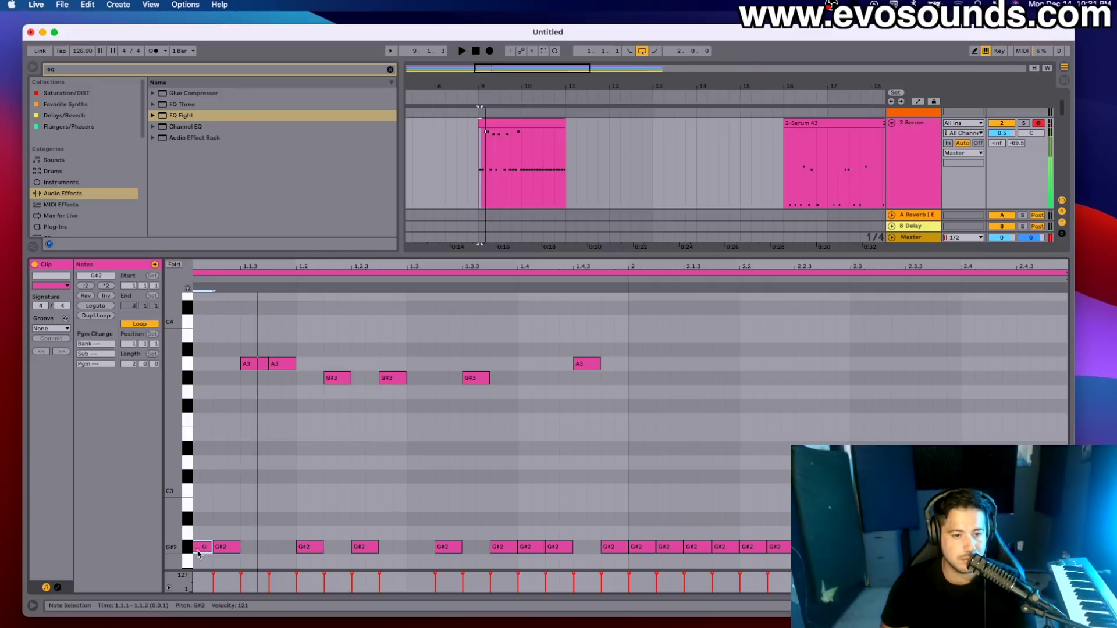
pyautogui.doubleClick(198, 549)
pyautogui.press('space')
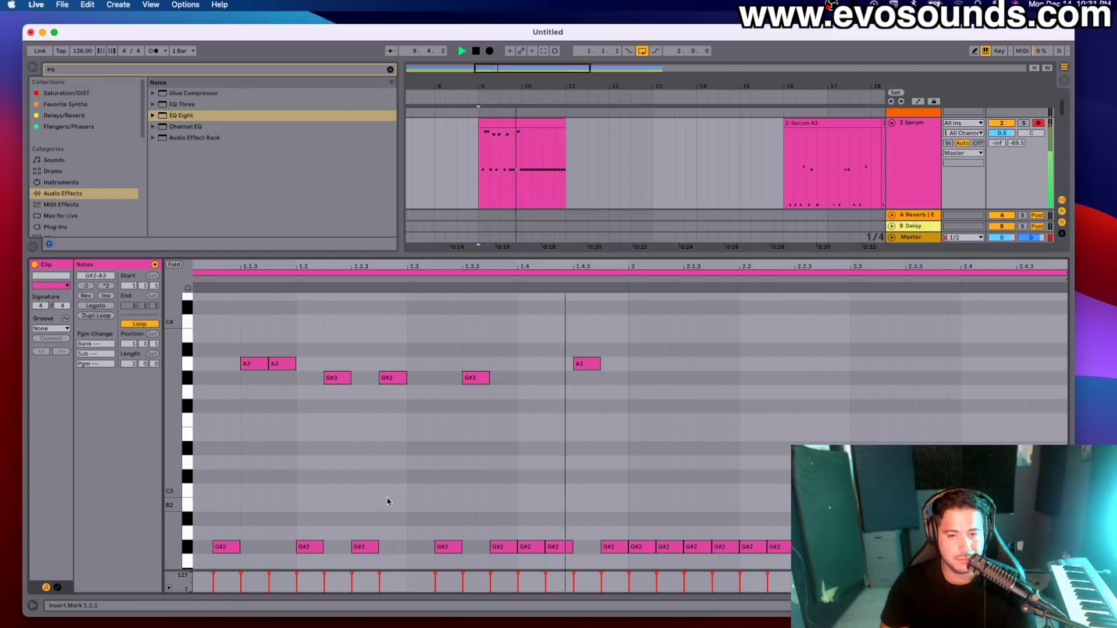
pyautogui.press('space')
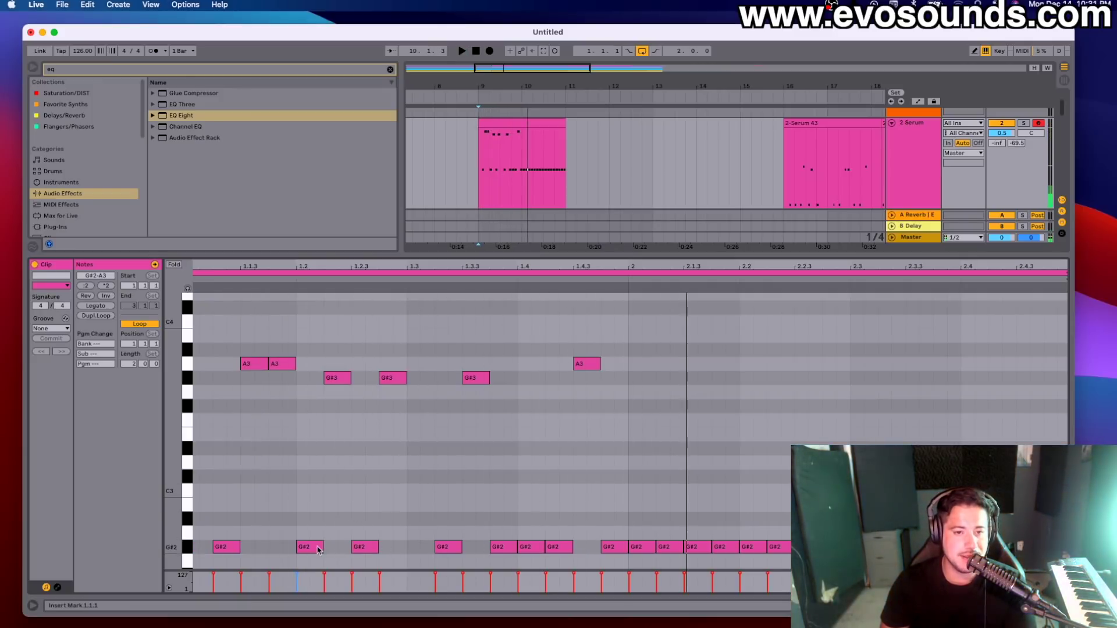
pyautogui.press('space')
pyautogui.doubleClick(531, 548)
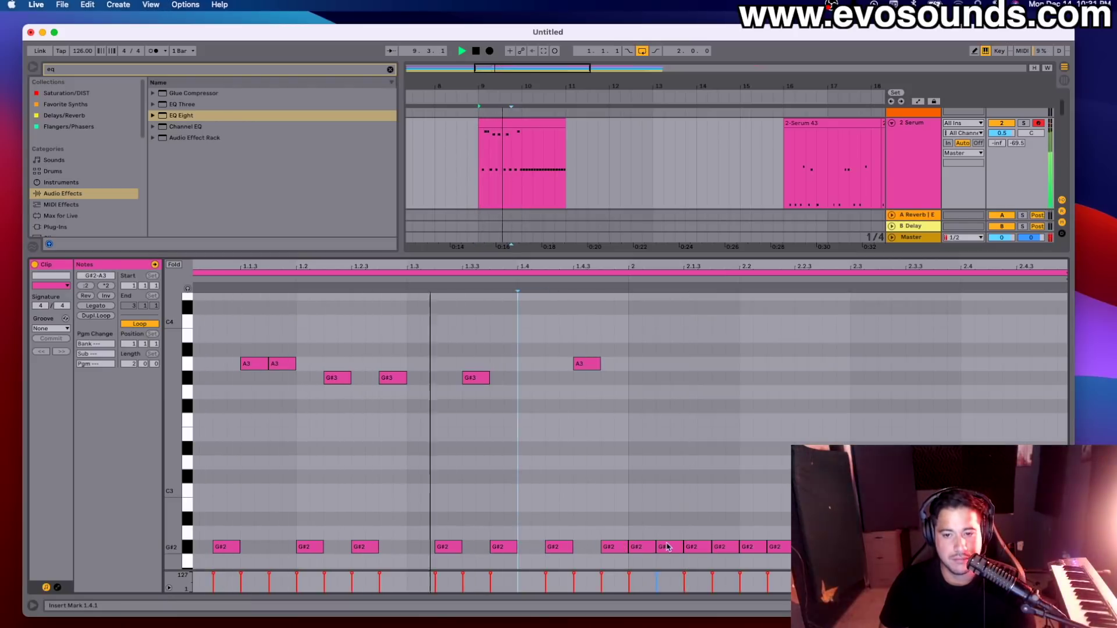
pyautogui.press('space')
# - Try A#3 for the notes at 1.2.2 and 1.2.4 and G#3 for those at 1.3.3 and 1.4.3, auditioning the variation
pyautogui.moveTo(301, 385)
pyautogui.mouseDown()
pyautogui.moveTo(254, 365)
pyautogui.moveTo(255, 336)
pyautogui.moveTo(421, 374)
pyautogui.mouseUp()
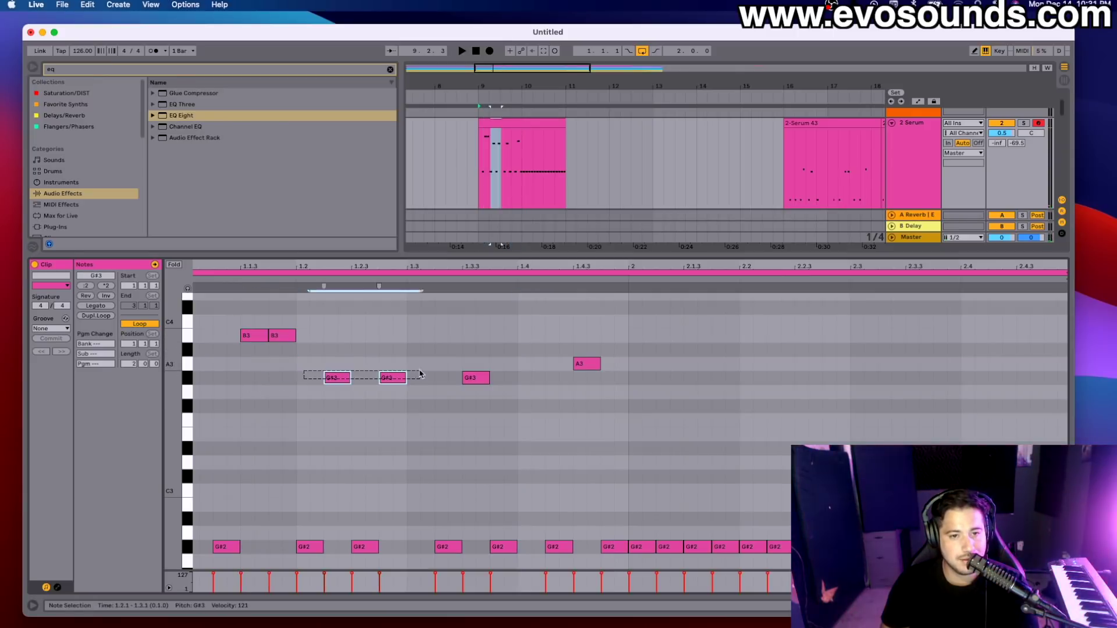
pyautogui.moveTo(340, 381); pyautogui.dragTo(341, 353)
pyautogui.press('space')
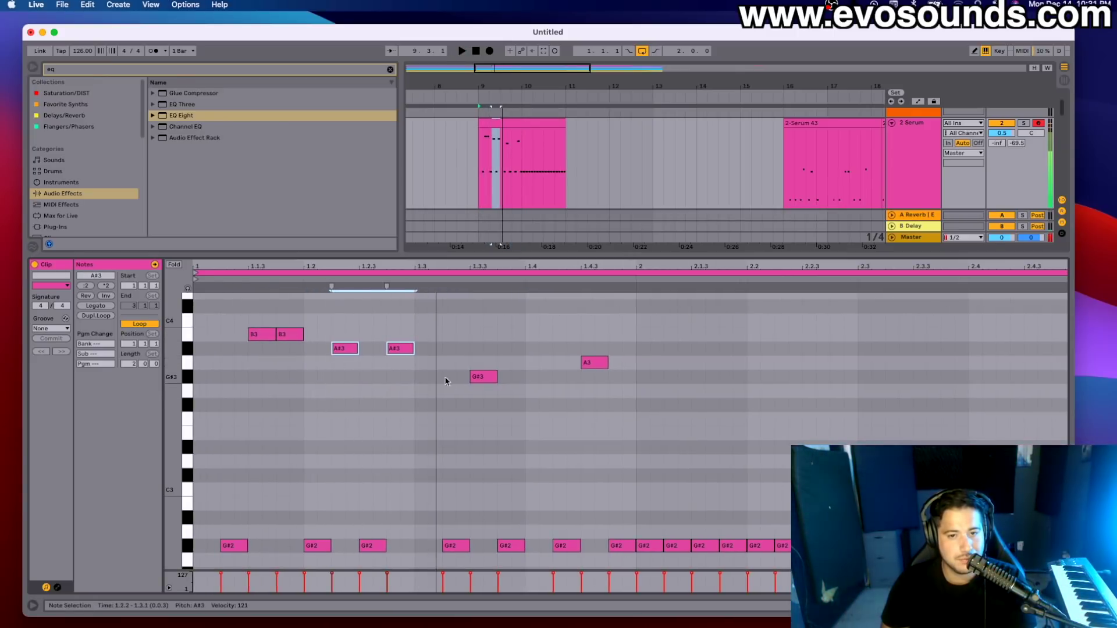
pyautogui.moveTo(489, 381); pyautogui.dragTo(489, 408)
pyautogui.moveTo(597, 366); pyautogui.dragTo(598, 381)
pyautogui.press('space')
pyautogui.moveTo(484, 407); pyautogui.dragTo(483, 318)
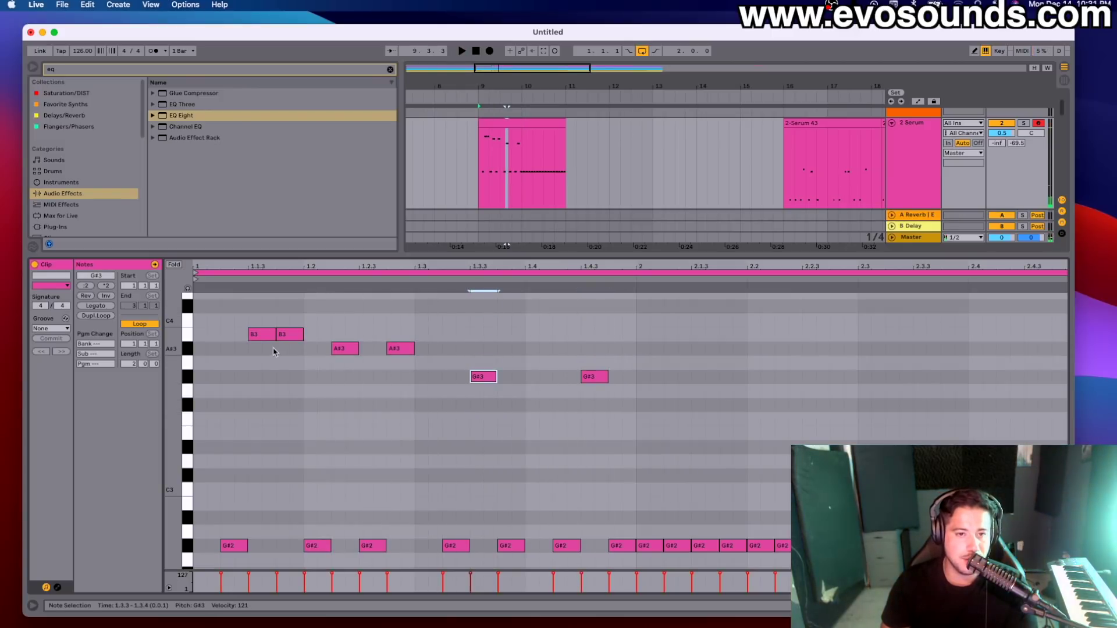
# - Set the upper notes to G#3 at 1.1.3 and 1.1.4, B3 at 1.2.2 and 1.2.4, C#4 at 1.3.3 and D#4 at 1.4.3, and play them
pyautogui.moveTo(273, 351); pyautogui.dragTo(291, 331)
pyautogui.moveTo(344, 353); pyautogui.dragTo(403, 339)
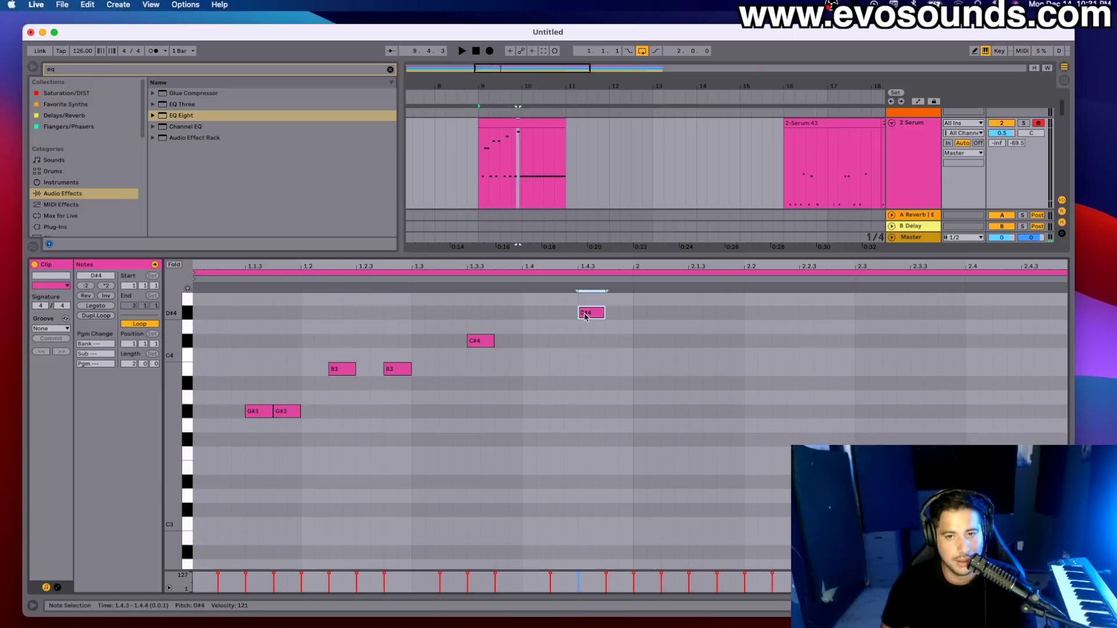
pyautogui.press('space')
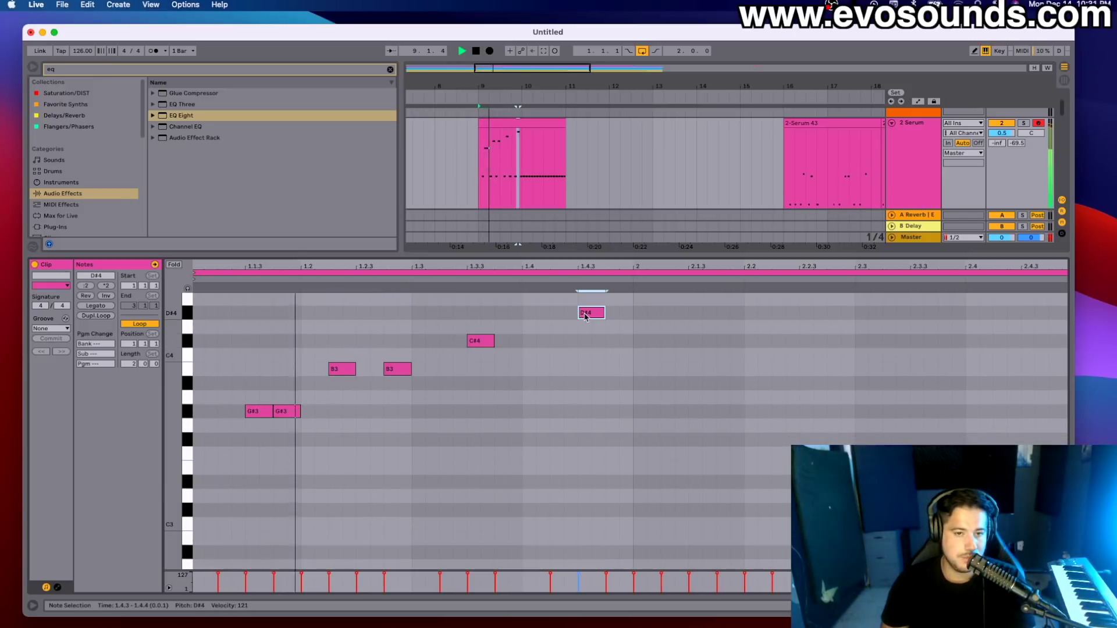
pyautogui.press('space')
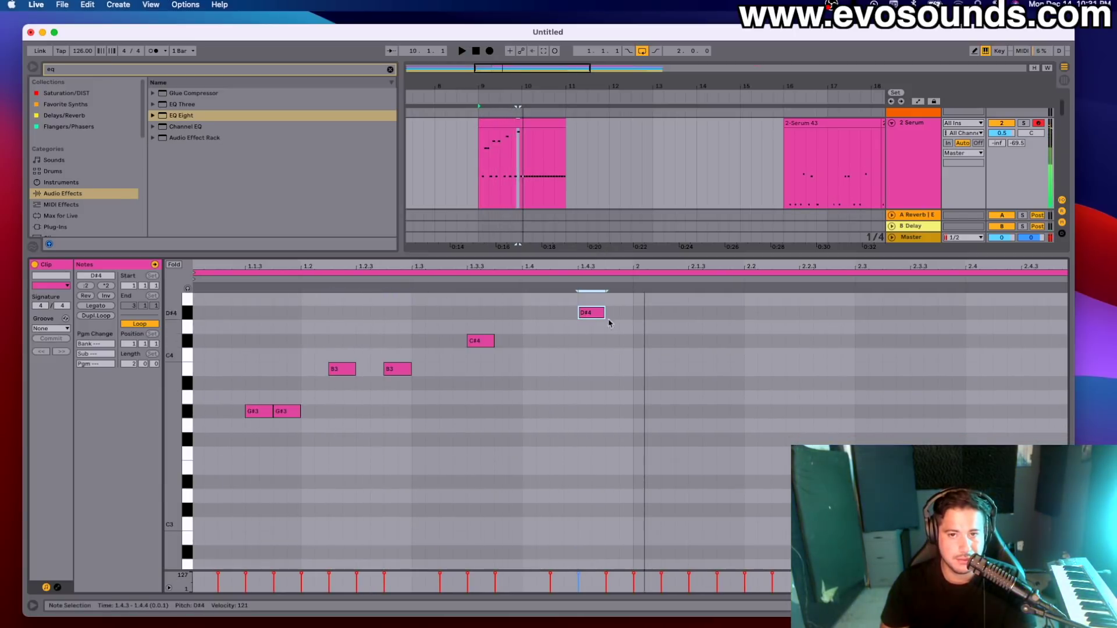
pyautogui.moveTo(189, 366); pyautogui.dragTo(169, 368)
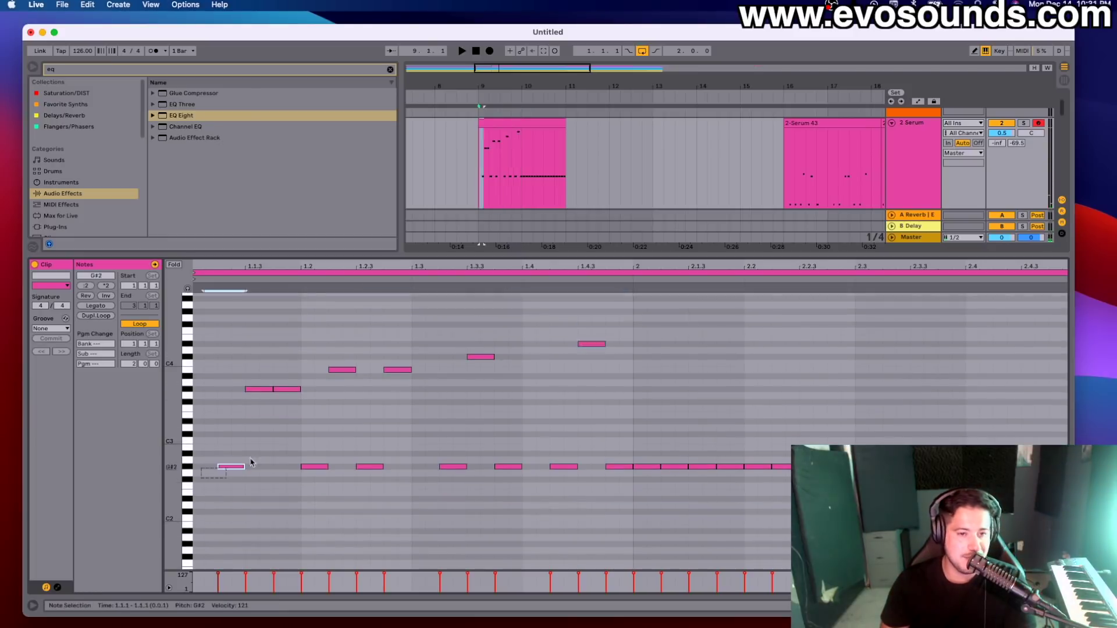
# - Transpose all the melody notes in the clip down one octave and play the result
pyautogui.press('super+a')
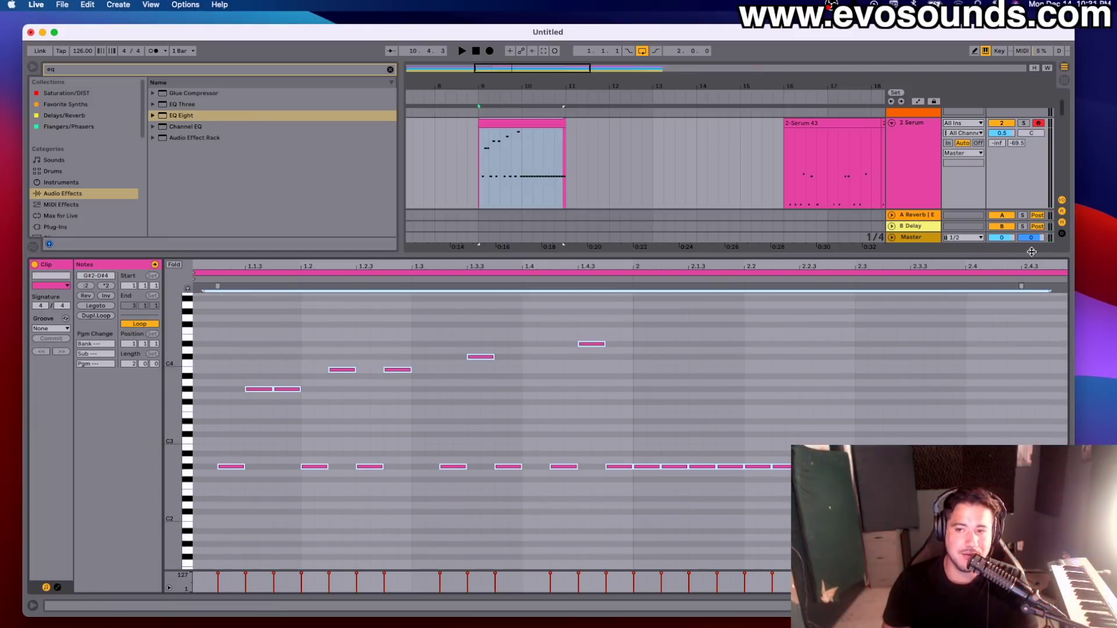
pyautogui.hotkey('shift', 'Down')
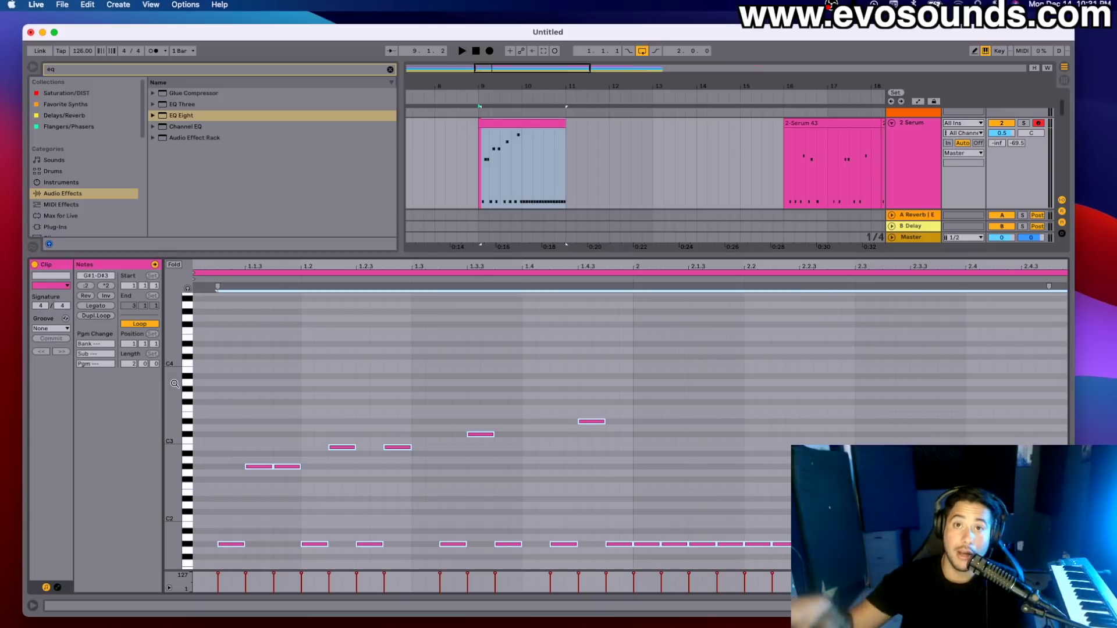
pyautogui.press('space')
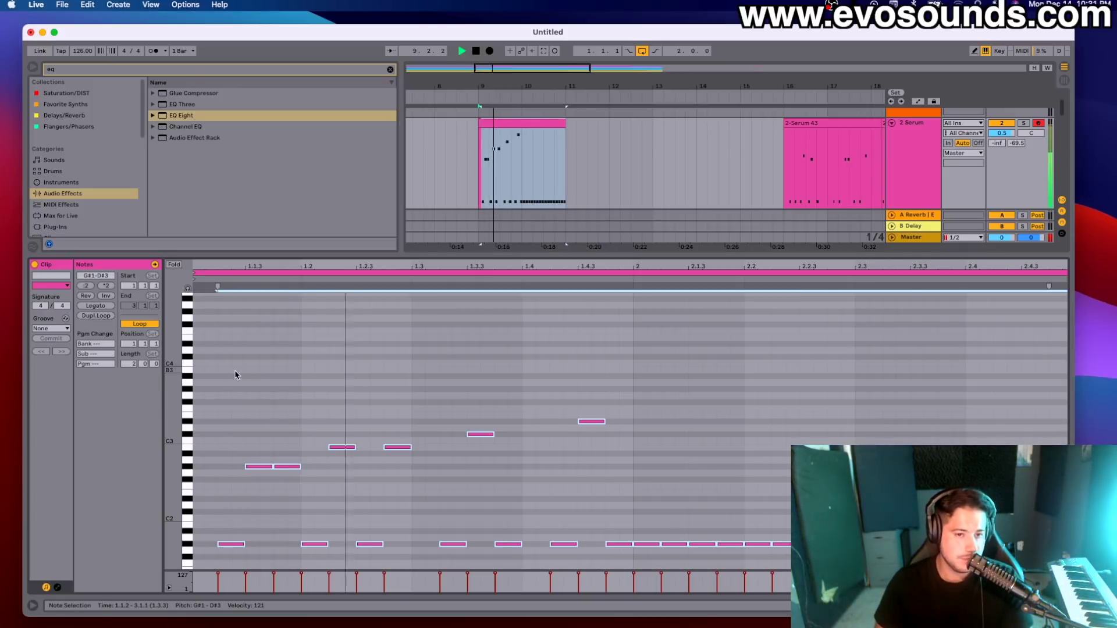
pyautogui.click(483, 122)
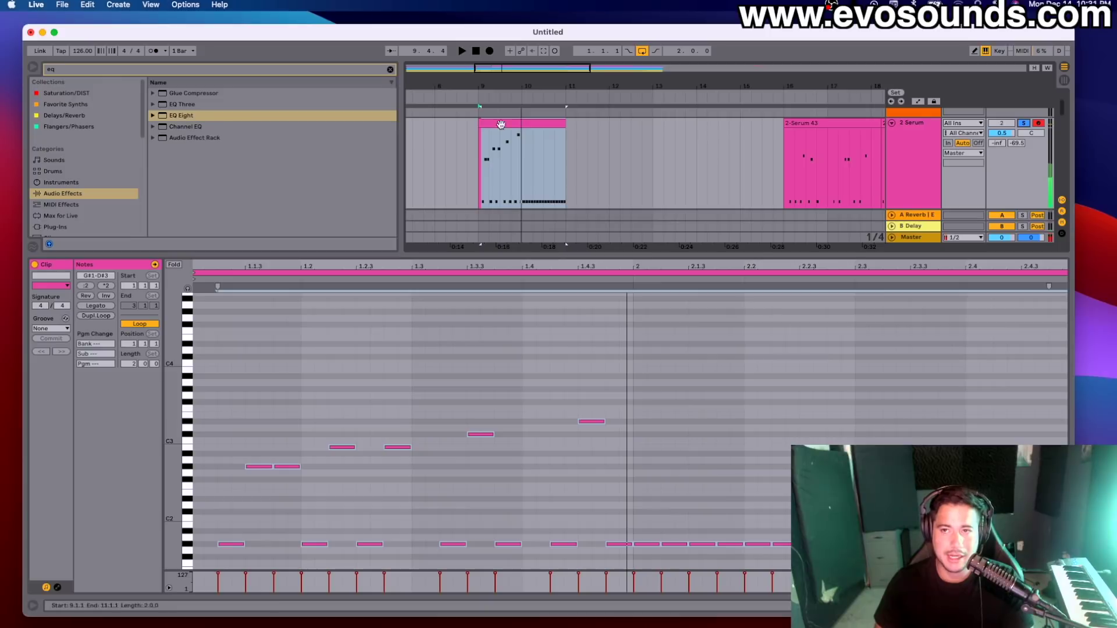
pyautogui.scroll(-3, 506, 331)
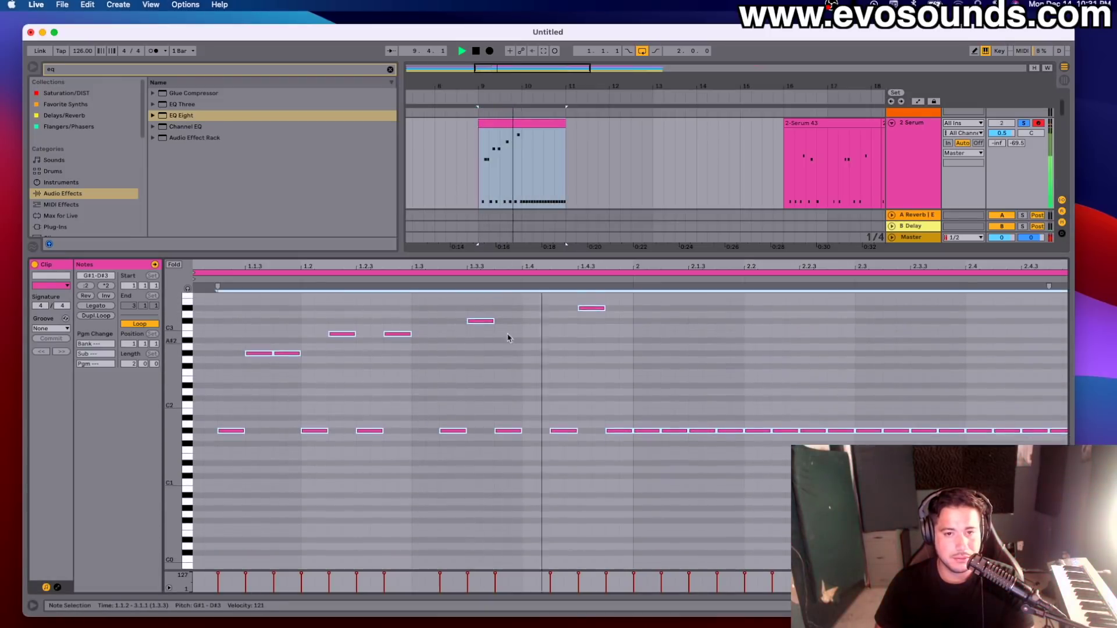
# - Add a G#1 note at 1.1.1 and lower the second bar's bass notes to E1, auditioning the progression
pyautogui.doubleClick(197, 450)
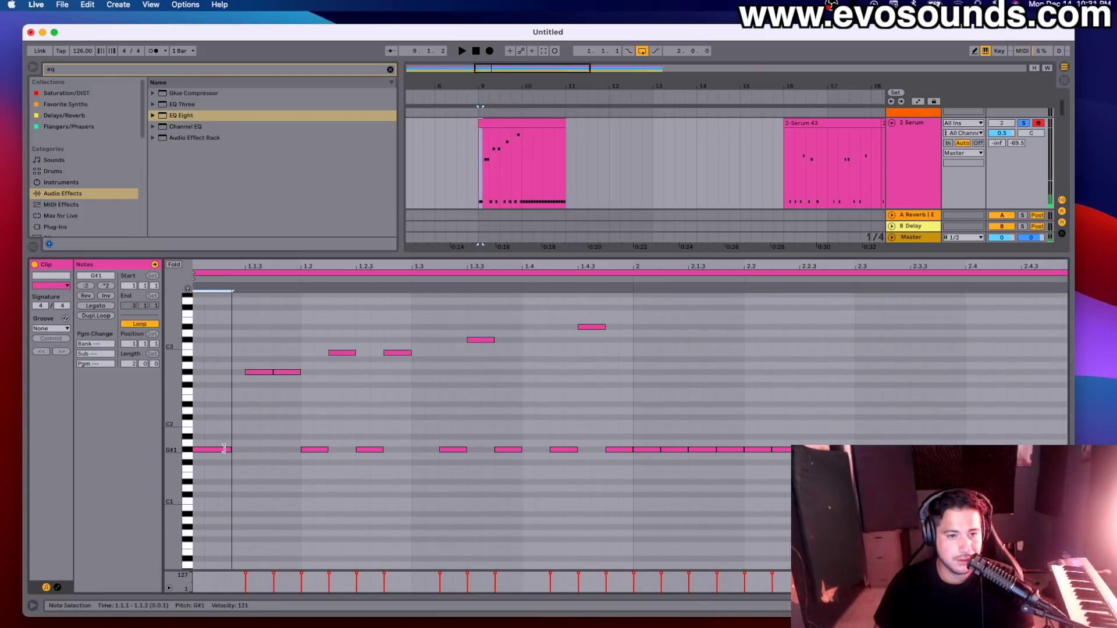
pyautogui.scroll(1, 649, 464)
pyautogui.click(645, 471)
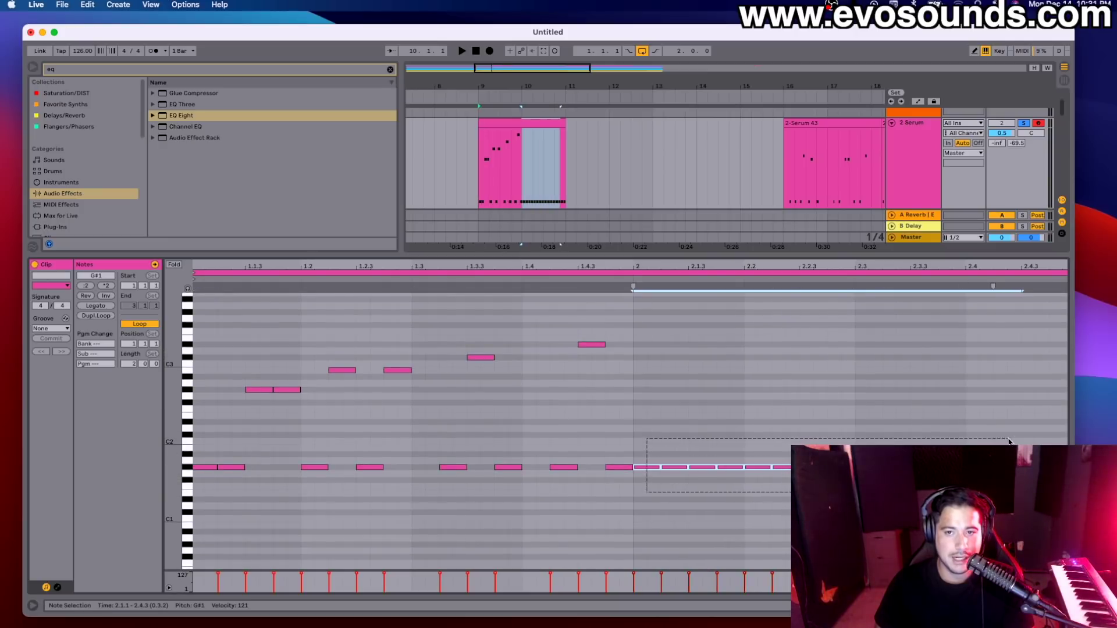
pyautogui.moveTo(648, 468); pyautogui.dragTo(653, 494)
pyautogui.press('space')
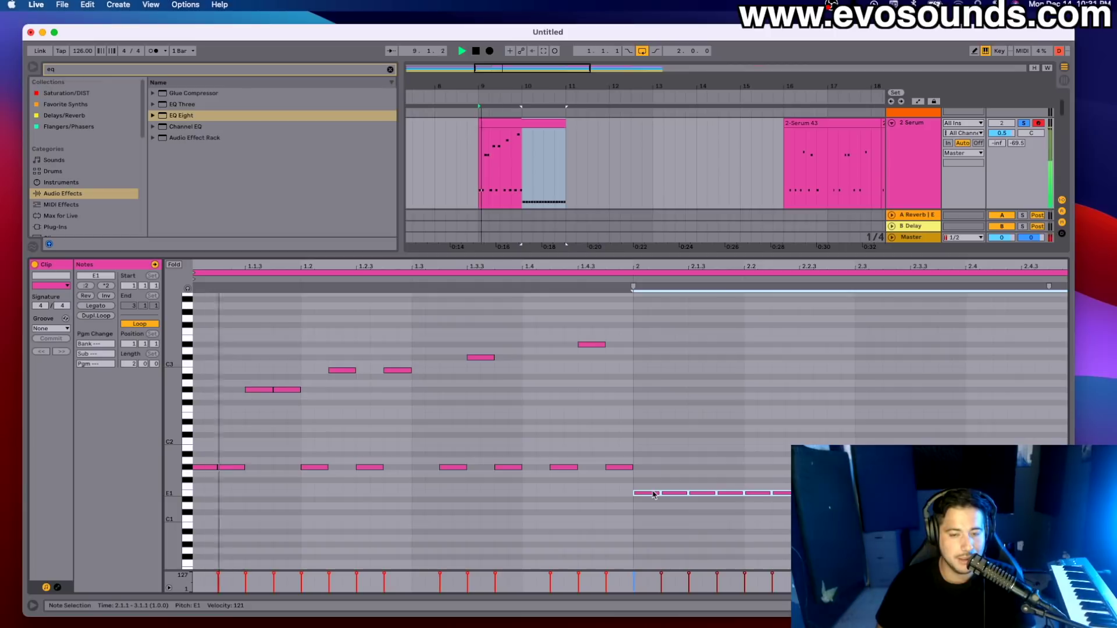
pyautogui.click(675, 489)
pyautogui.press('space')
# - Extend the melody to four bars with bass notes on F#1 in bar 3 and G#1 in bar 4, auditioning it
pyautogui.click(677, 493)
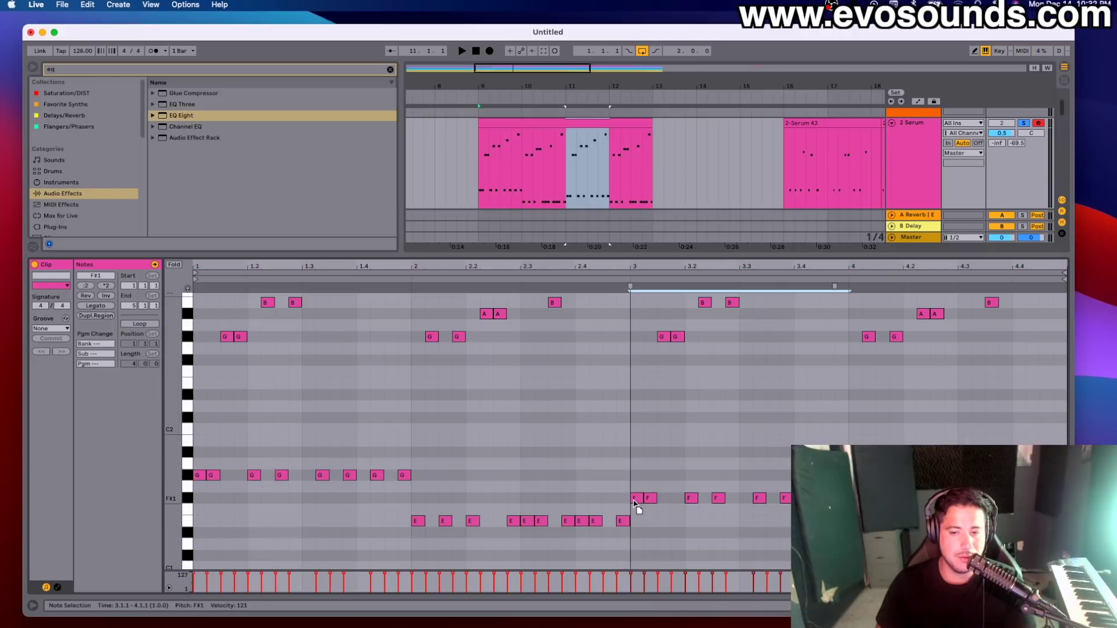
pyautogui.press('space')
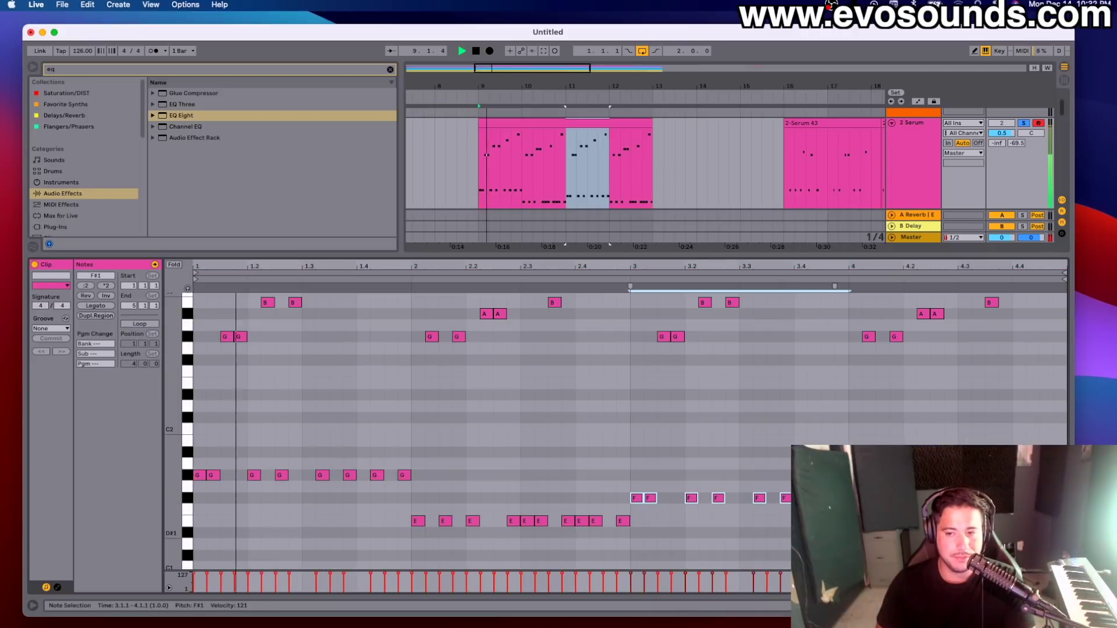
pyautogui.press('super+d')
pyautogui.click(855, 475)
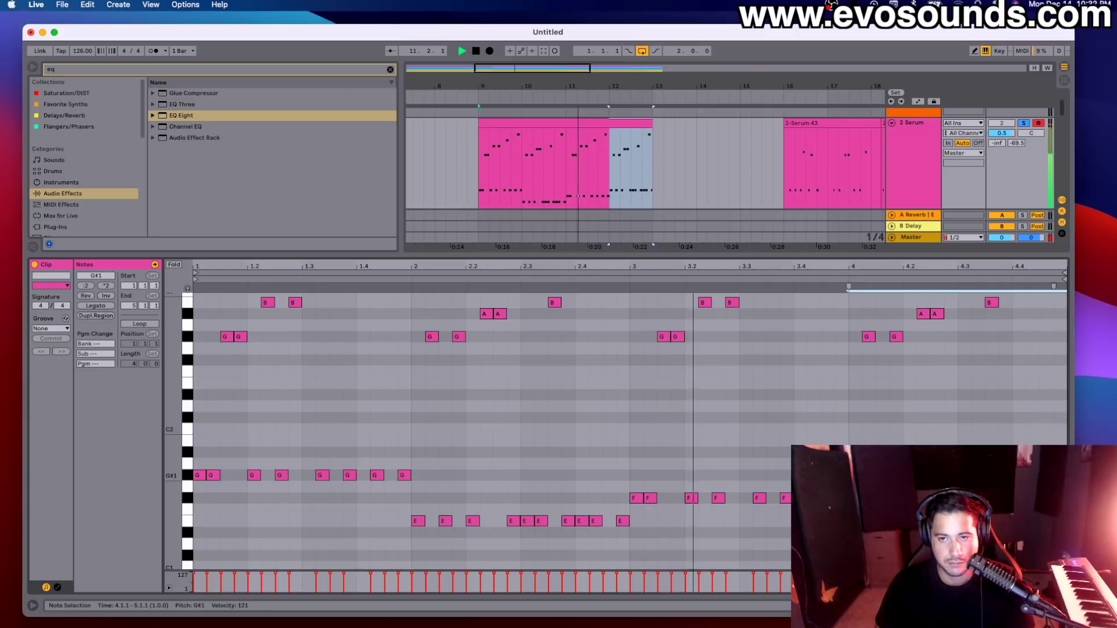
pyautogui.scroll(3, 582, 442)
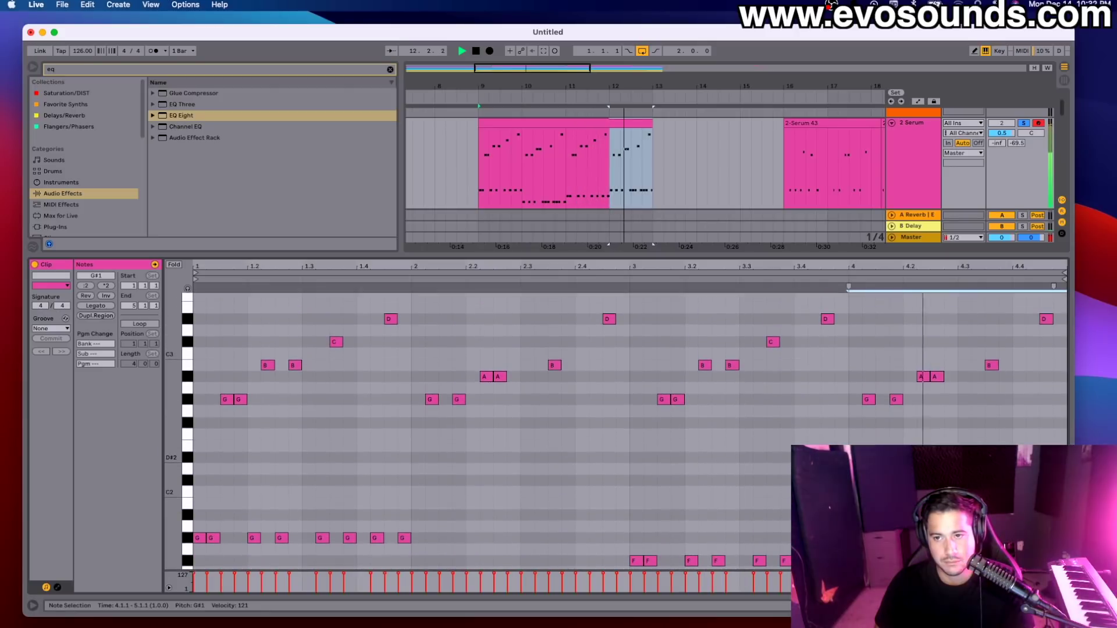
# - Replace the four-bar clip at bar 9 with a duplicate whose notes are all raised one octave
pyautogui.click(533, 166)
pyautogui.press('super+d')
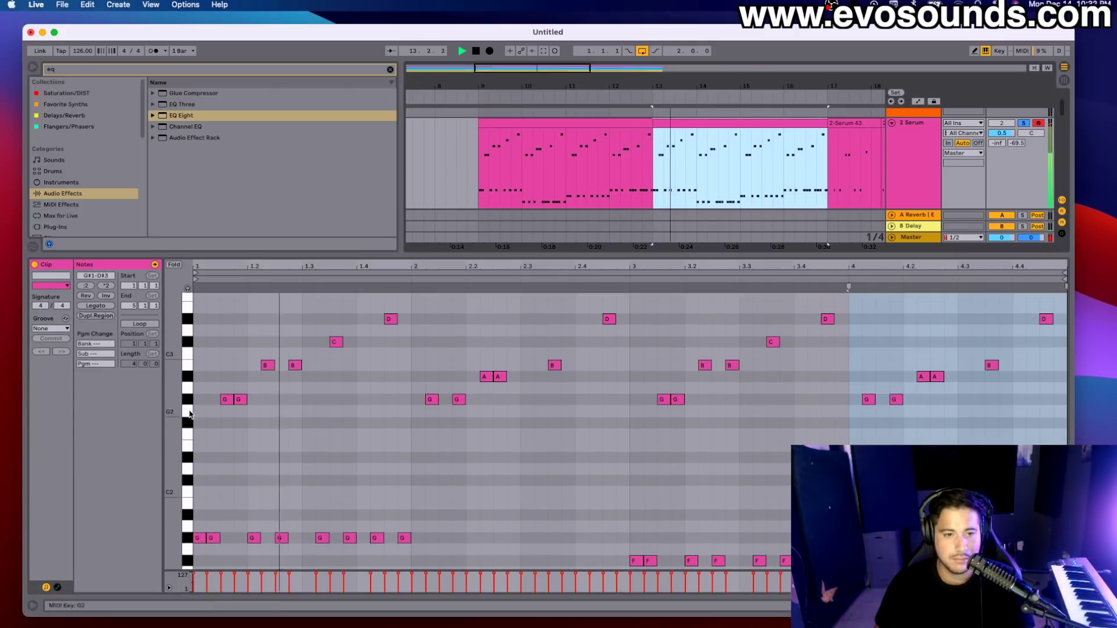
pyautogui.moveTo(167, 417); pyautogui.dragTo(175, 417)
pyautogui.press('super+a')
pyautogui.hotkey('shift', 'Up')
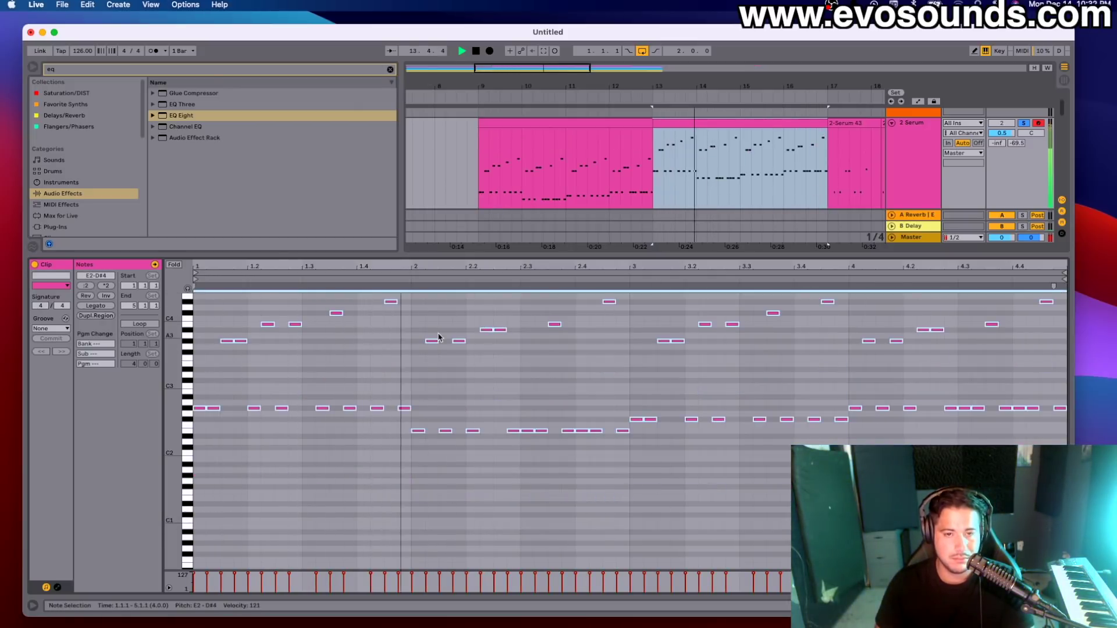
pyautogui.scroll(2, 439, 340)
pyautogui.click(708, 123)
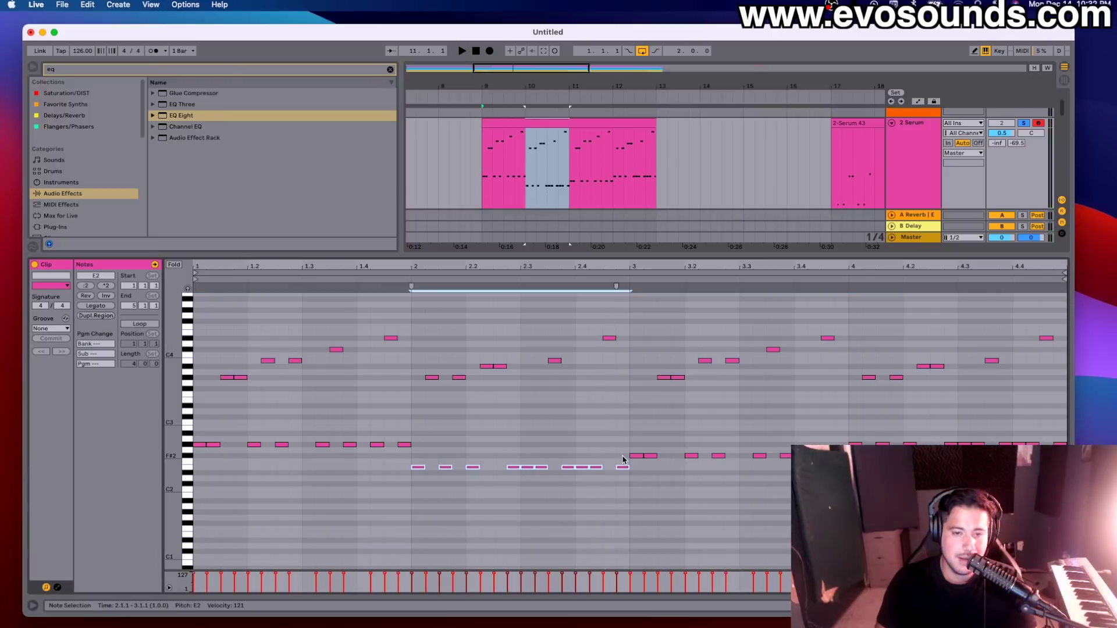
# - Raise the low notes of bars 2 and 3 to G#2
pyautogui.press('Up')
pyautogui.press('Up')
pyautogui.press('Up')
pyautogui.moveTo(626, 450); pyautogui.dragTo(691, 452)
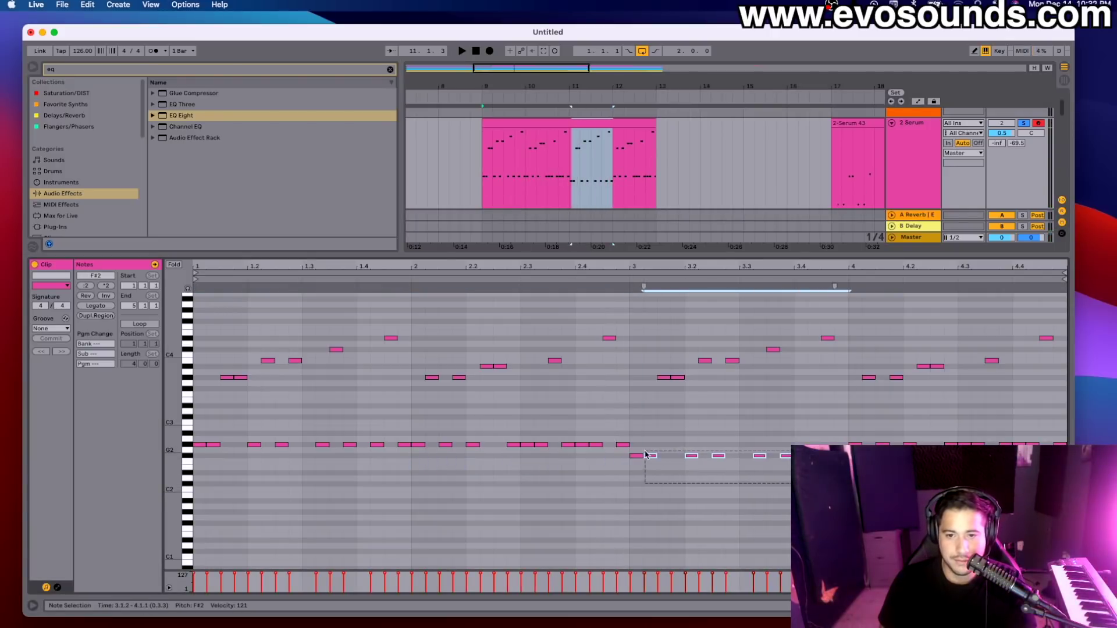
pyautogui.press('Up')
pyautogui.press('Up')
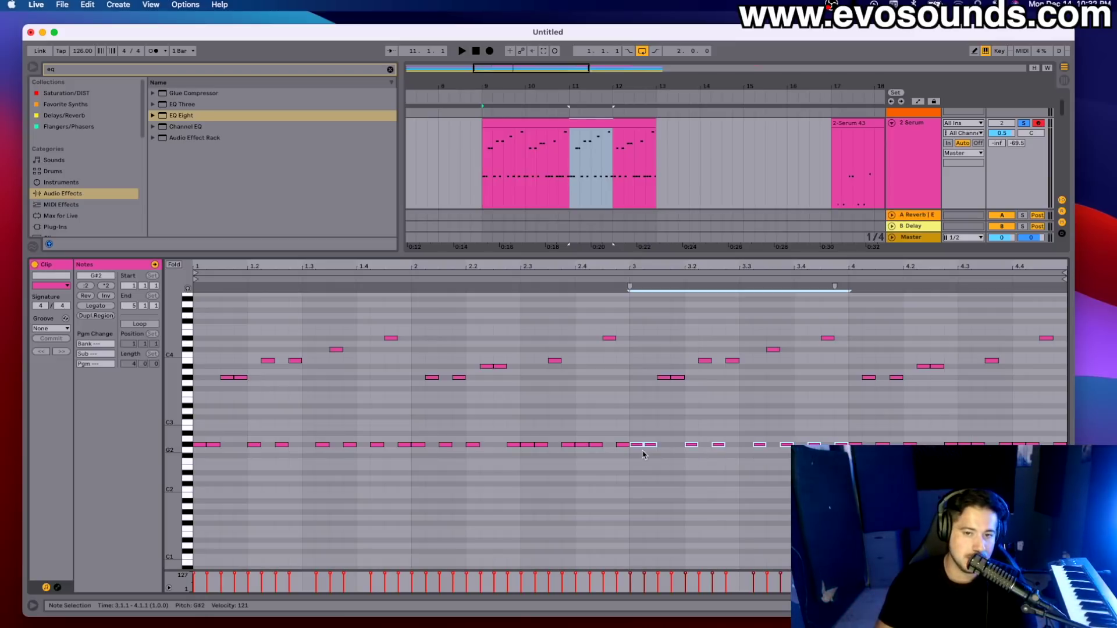
# - Play the four-bar clip along with the other tracks and show the Serum track's devices
pyautogui.click(449, 163)
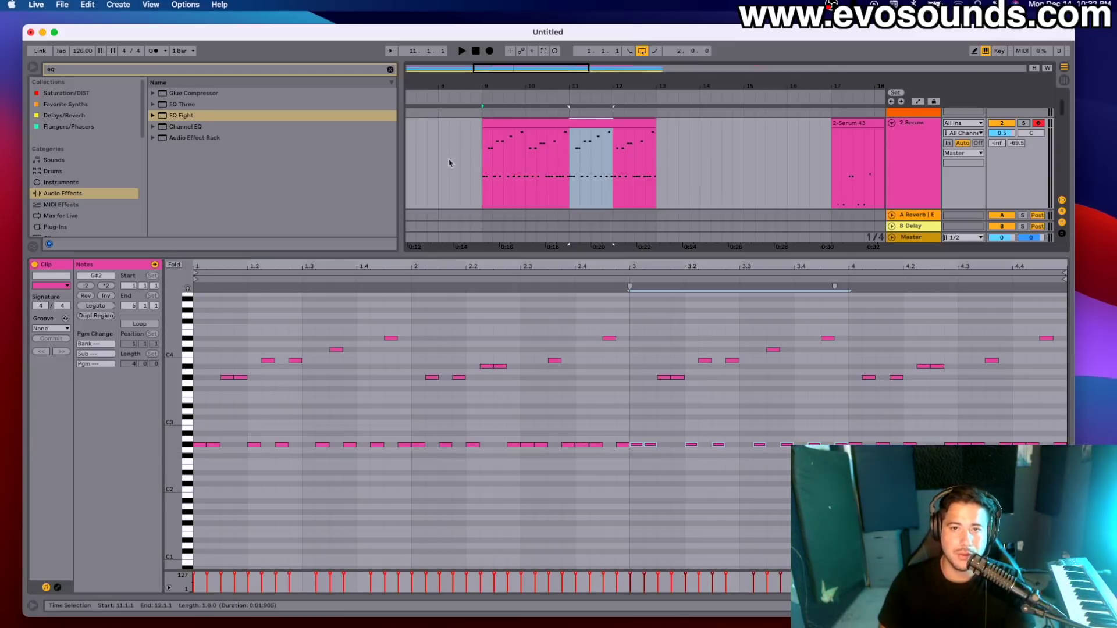
pyautogui.click(460, 152)
pyautogui.click(517, 122)
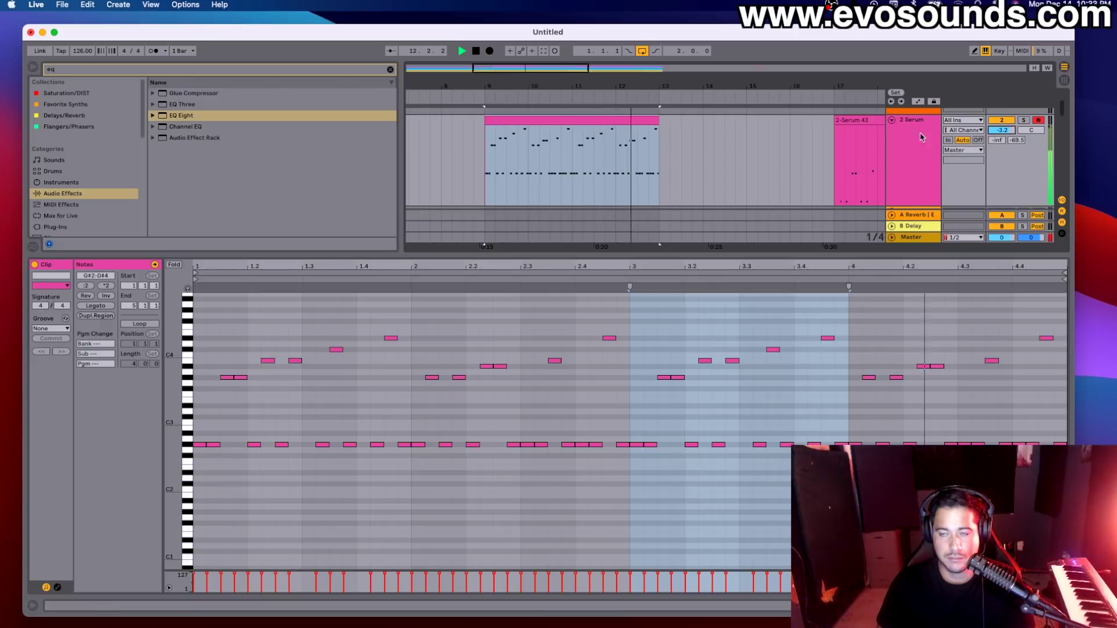
pyautogui.click(913, 154)
pyautogui.press('space')
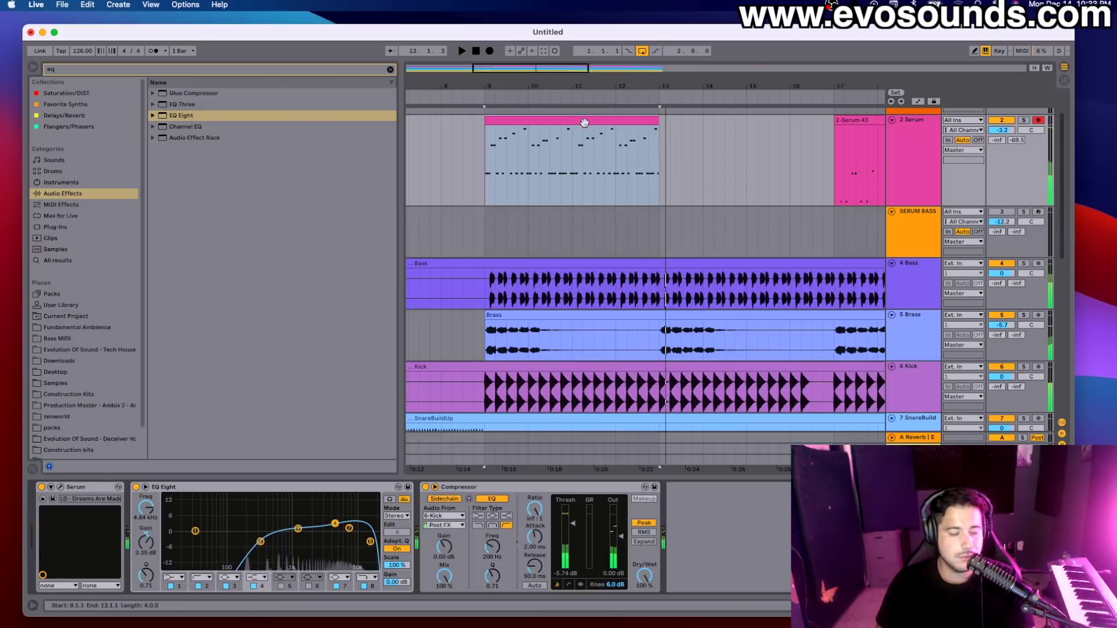
# - Start a new melody in the empty four-bar clip with a G#2 note at 1.1.1 and a G#3 note at 1.1.3
pyautogui.doubleClick(583, 123)
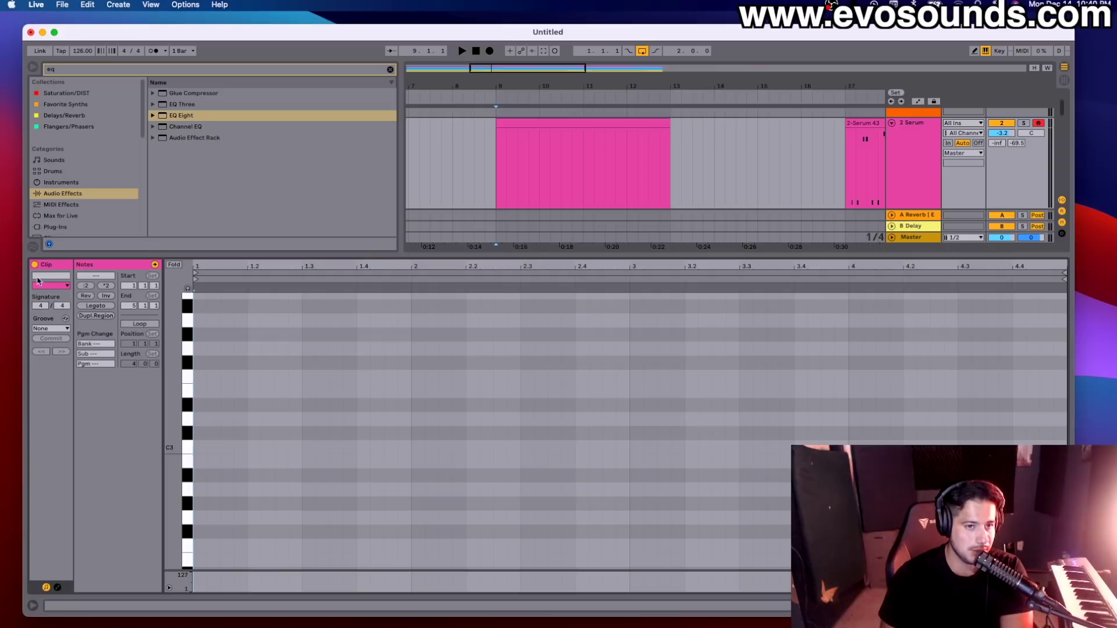
pyautogui.moveTo(185, 423); pyautogui.dragTo(179, 423)
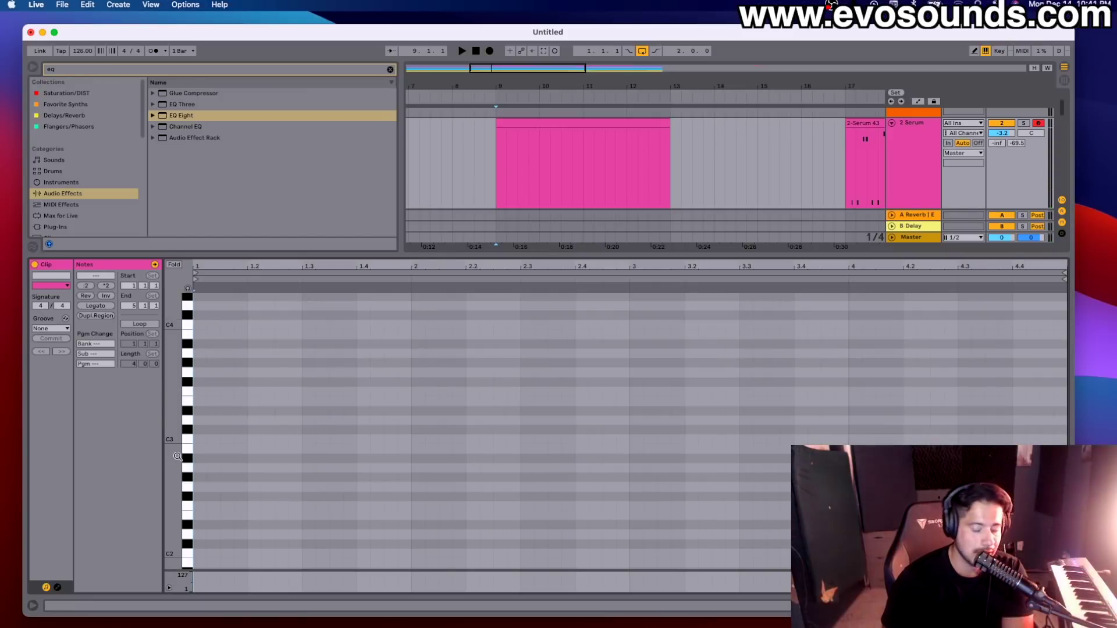
pyautogui.click(557, 123)
pyautogui.click(123, 412)
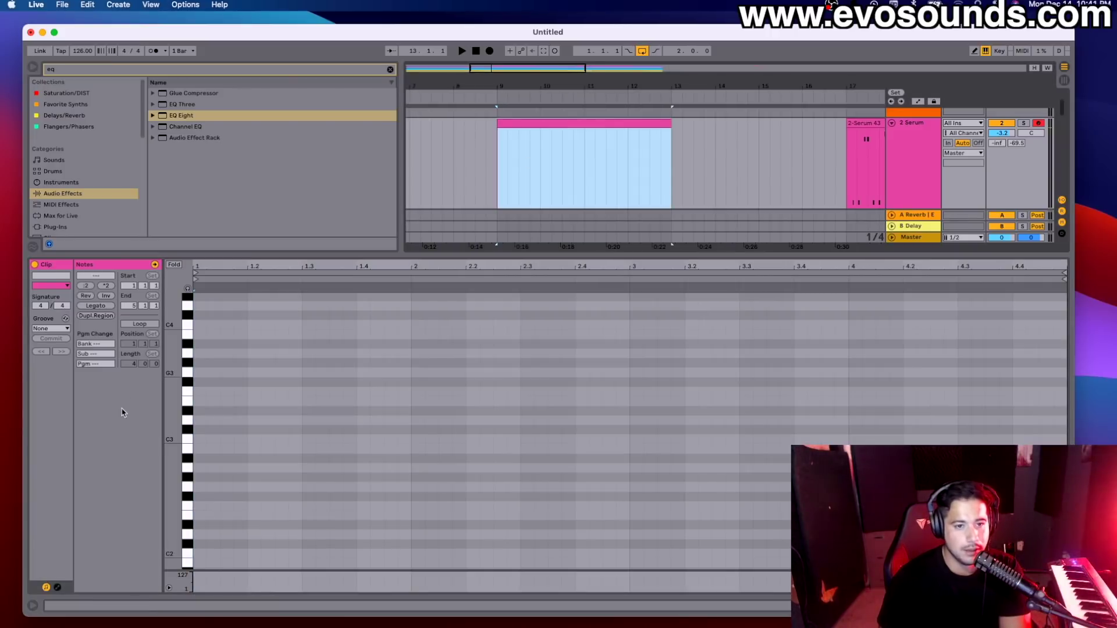
pyautogui.doubleClick(198, 480)
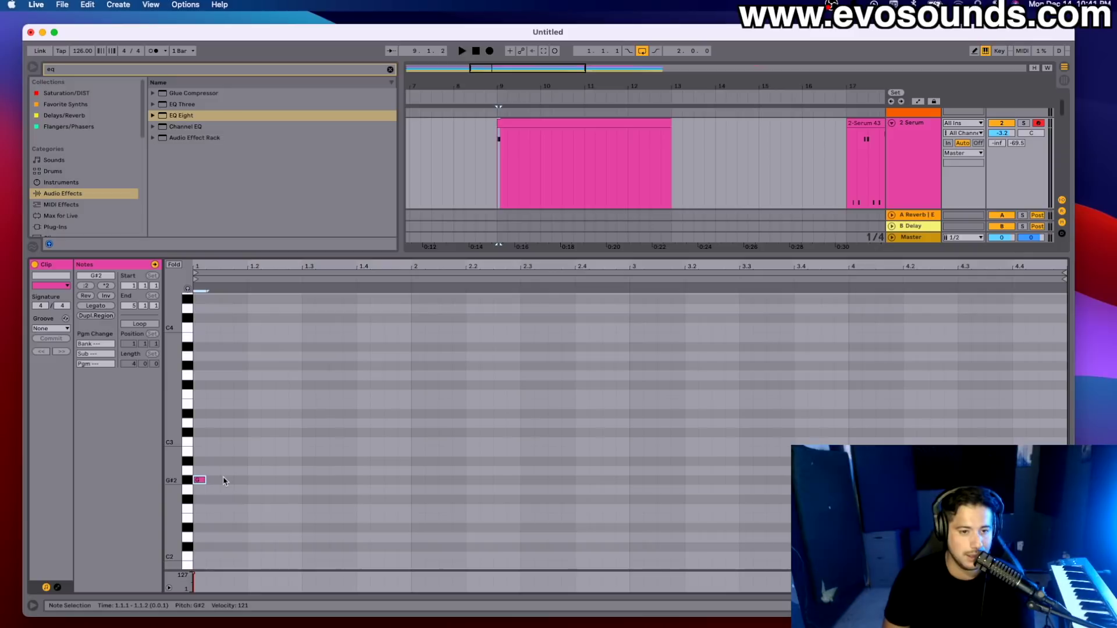
pyautogui.click(225, 480)
pyautogui.press('super+d')
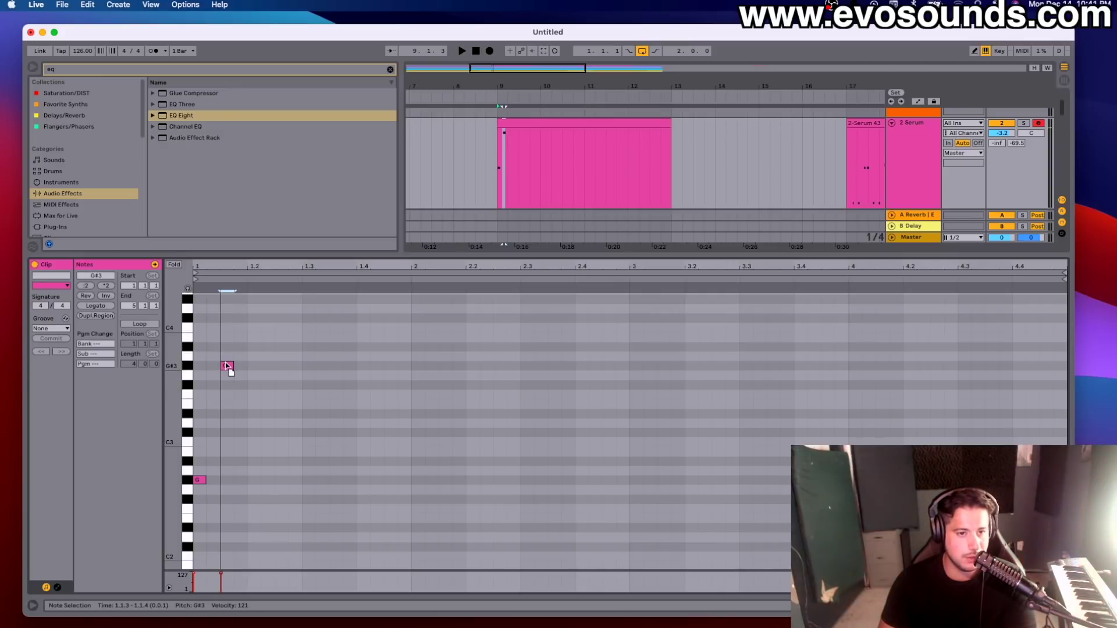
# - Move the upper note to A3 at 1.1.4 and add a G#2 note at 1.1.3, auditioning the start of the melody
pyautogui.press('space')
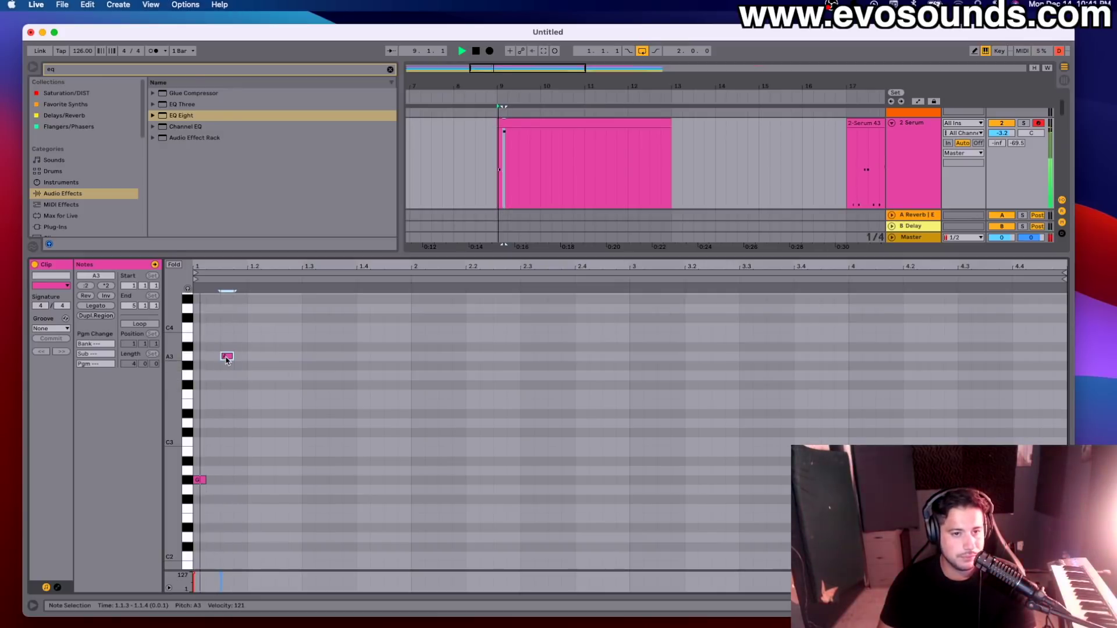
pyautogui.press('space')
pyautogui.moveTo(227, 365)
pyautogui.mouseDown()
pyautogui.moveTo(188, 349)
pyautogui.moveTo(241, 353)
pyautogui.mouseUp()
pyautogui.press('space')
pyautogui.moveTo(241, 355)
pyautogui.mouseDown()
pyautogui.moveTo(224, 362)
pyautogui.moveTo(239, 349)
pyautogui.mouseUp()
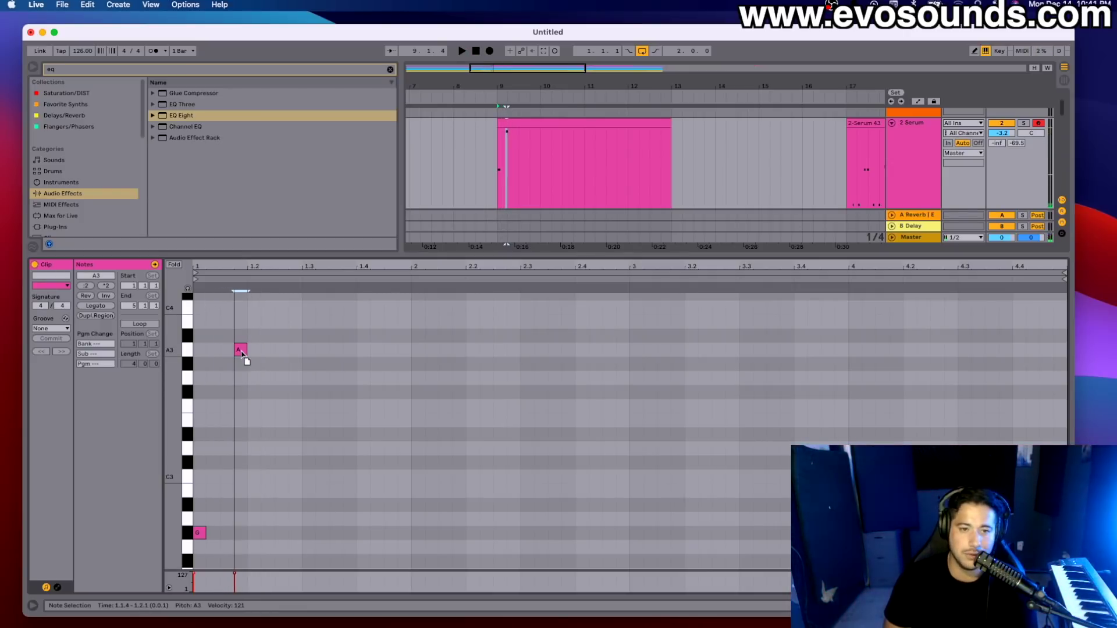
pyautogui.click(229, 537)
pyautogui.doubleClick(229, 536)
pyautogui.press('space')
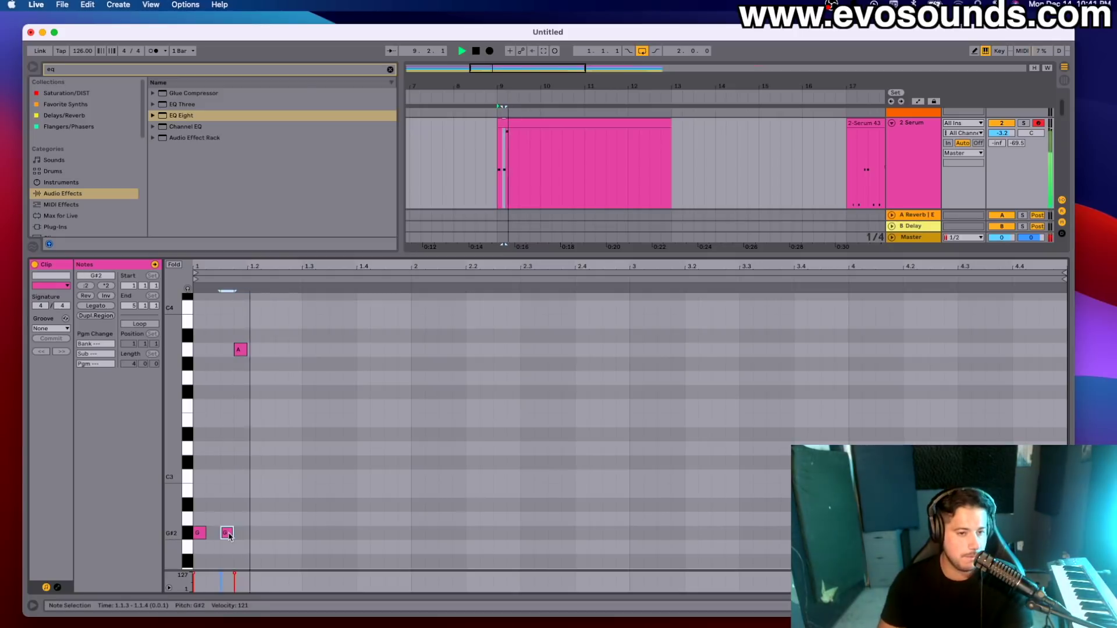
# - Continue the melody downward with G#3 at 1.2.2, F#3 at 1.2.4 and D#3 at 1.3.2 while playing it
pyautogui.doubleClick(270, 370)
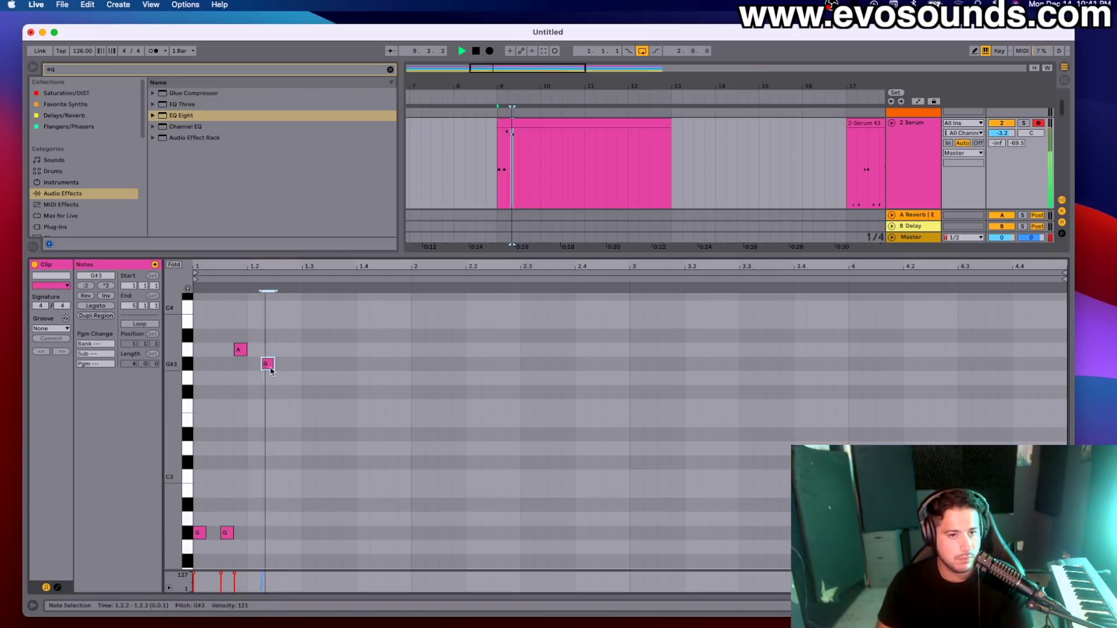
pyautogui.press('space')
pyautogui.doubleClick(283, 370)
pyautogui.press('space')
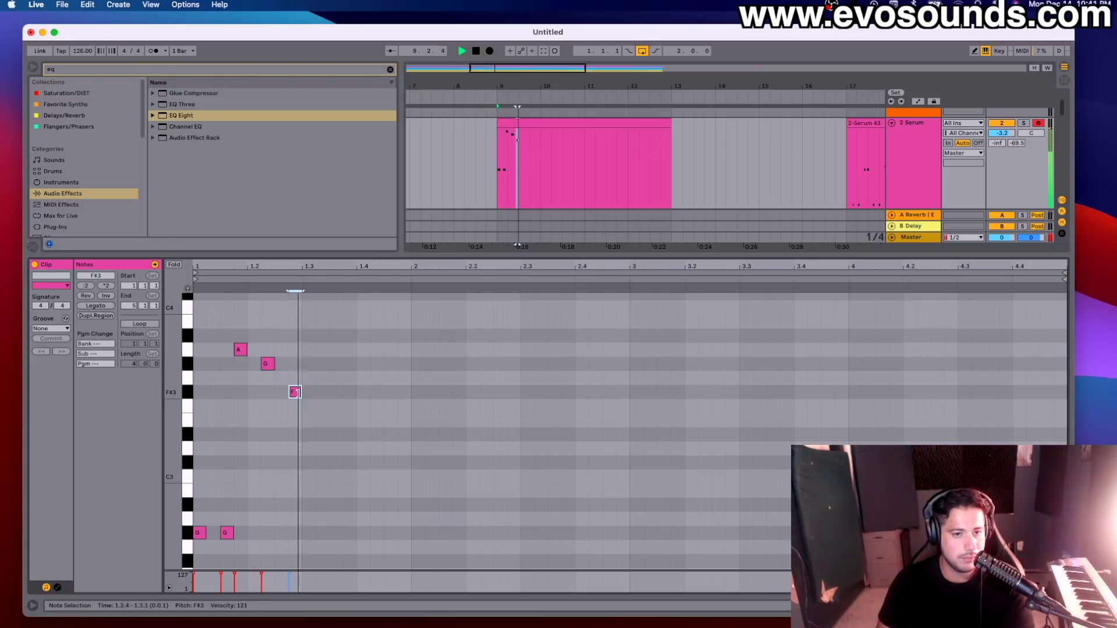
pyautogui.doubleClick(308, 392)
pyautogui.moveTo(309, 393); pyautogui.dragTo(326, 423)
pyautogui.press('Down')
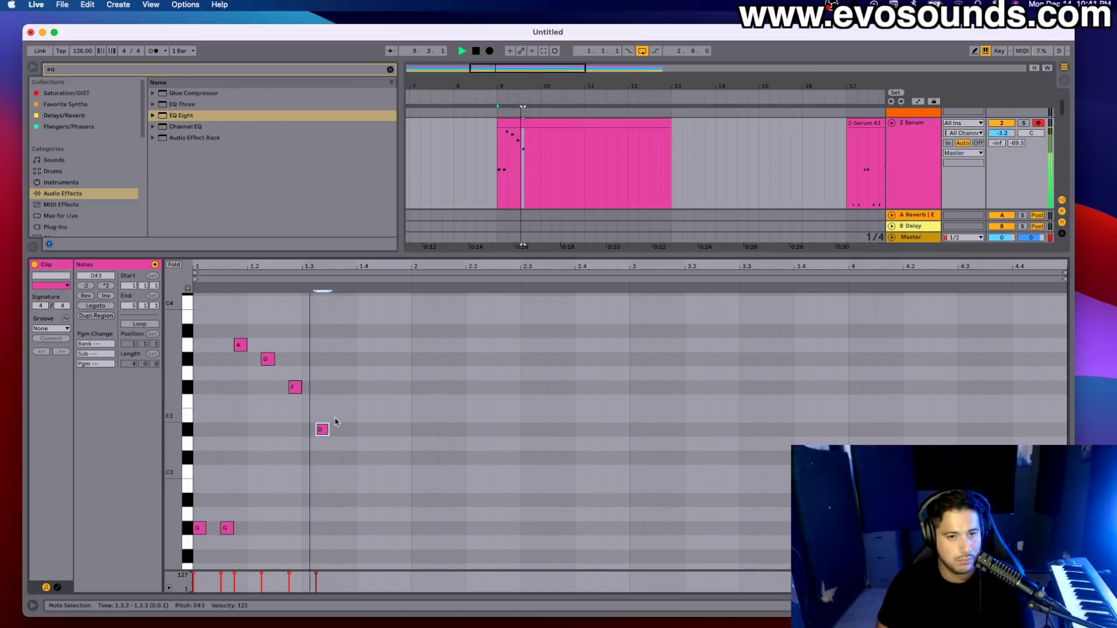
# - Complete the bar with E3 at 1.3.4, D#3 at 1.4.2 and E3 at 1.4.3, and duplicate the whole bar into bar 2
pyautogui.doubleClick(349, 415)
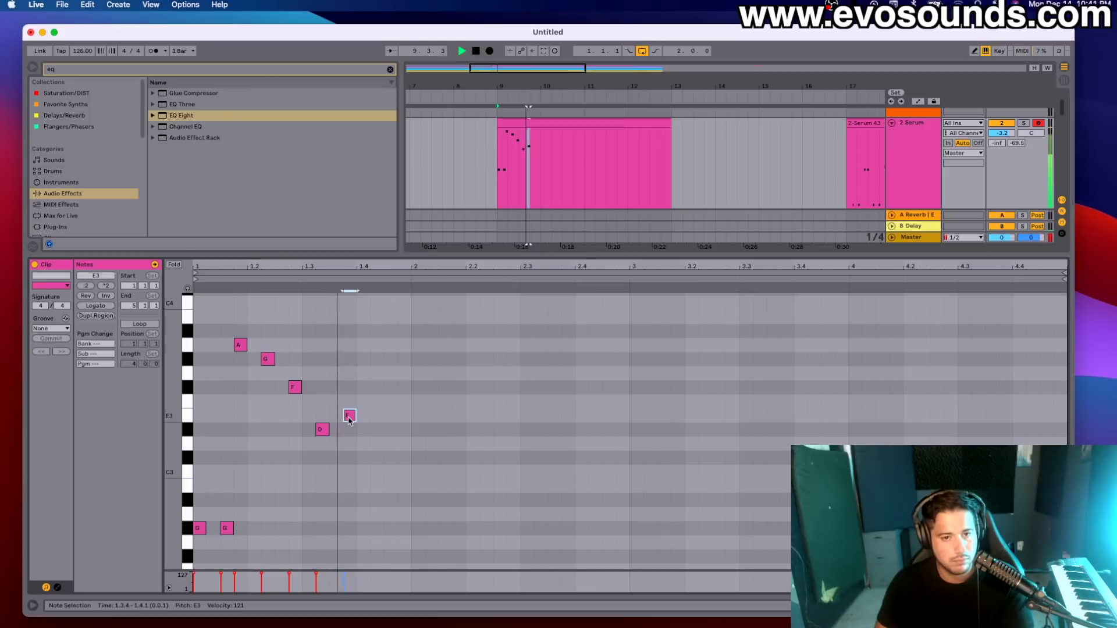
pyautogui.moveTo(363, 418); pyautogui.dragTo(392, 431)
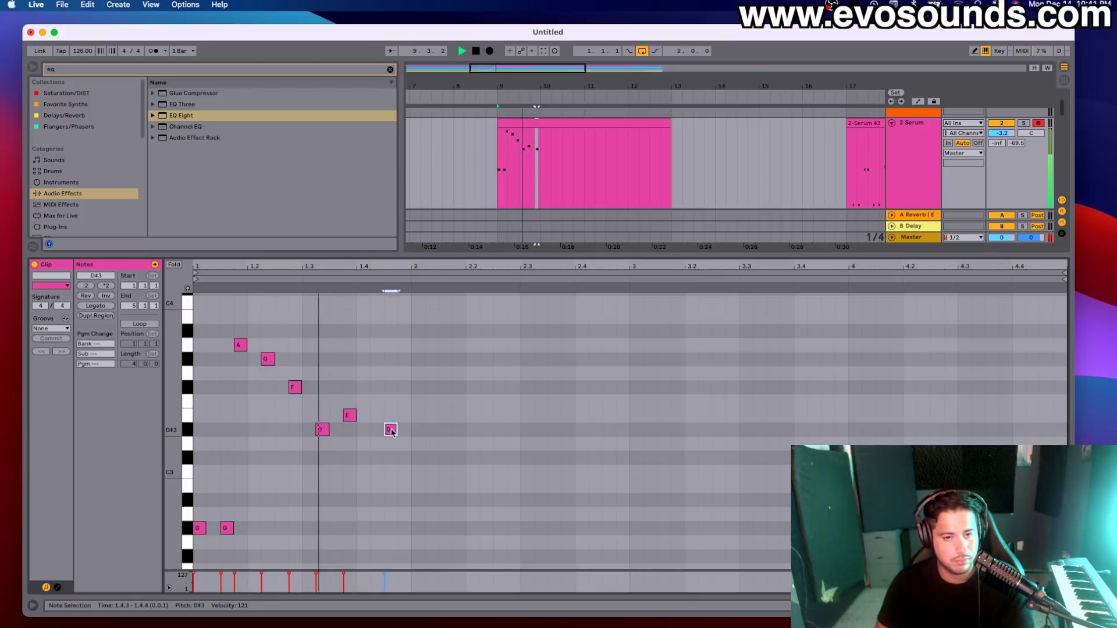
pyautogui.moveTo(391, 430); pyautogui.dragTo(378, 430)
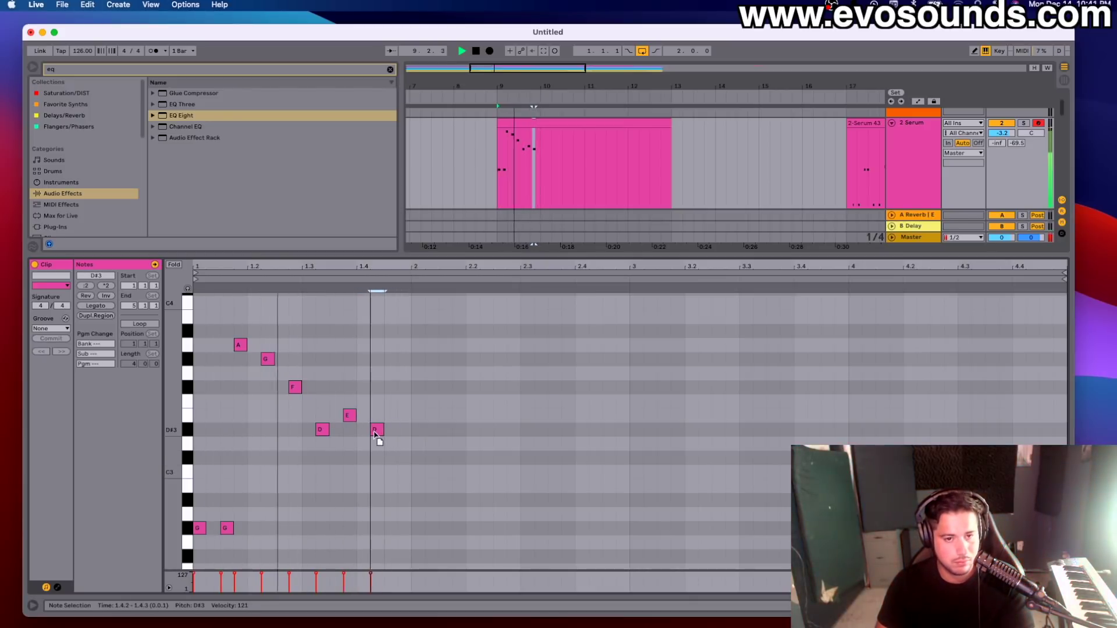
pyautogui.doubleClick(390, 415)
pyautogui.press('super+a')
pyautogui.press('super+d')
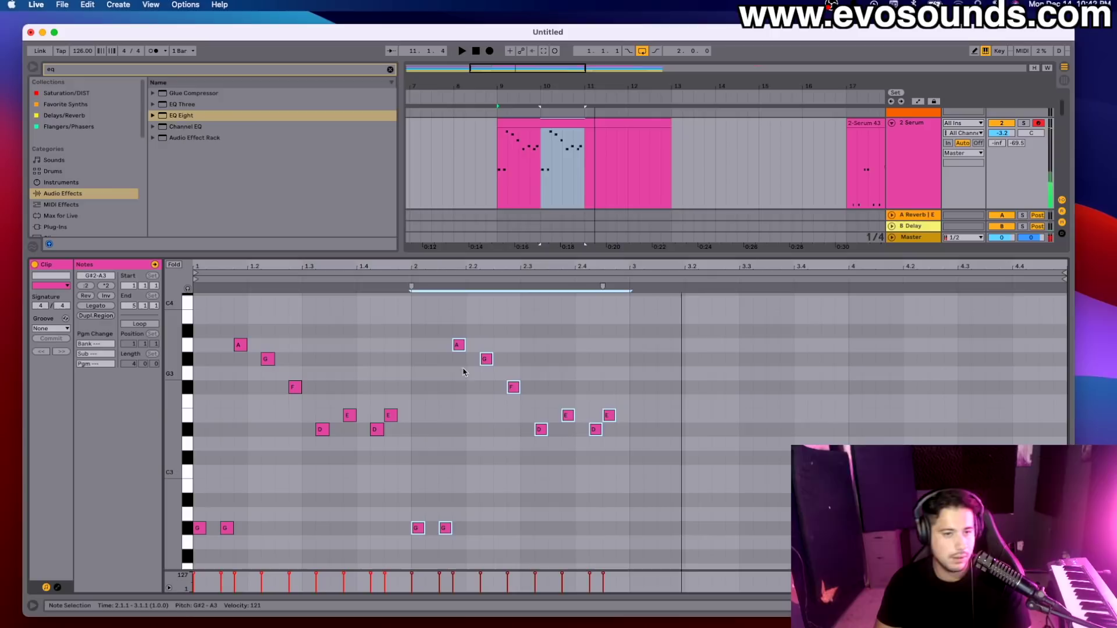
# - Rework bar 1 during playback: lower the 1.1.4 note to G#3, raise the 1.1.3 bass note to A3, and shift the F#3 to 1.2.3
pyautogui.moveTo(240, 345); pyautogui.dragTo(241, 359)
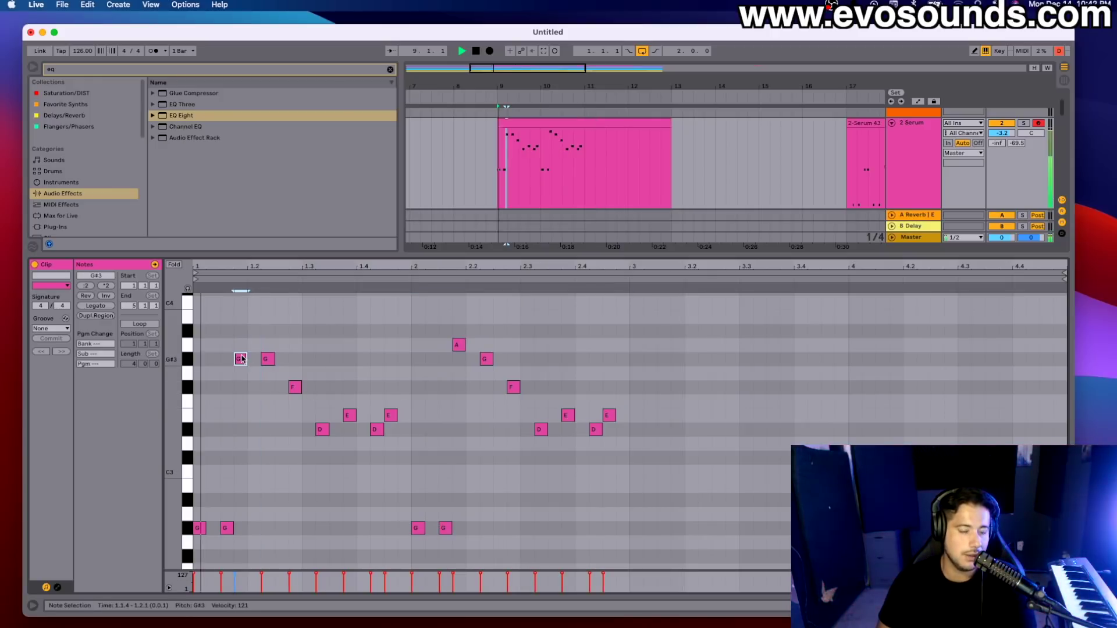
pyautogui.moveTo(227, 531); pyautogui.dragTo(229, 388)
pyautogui.click(228, 353)
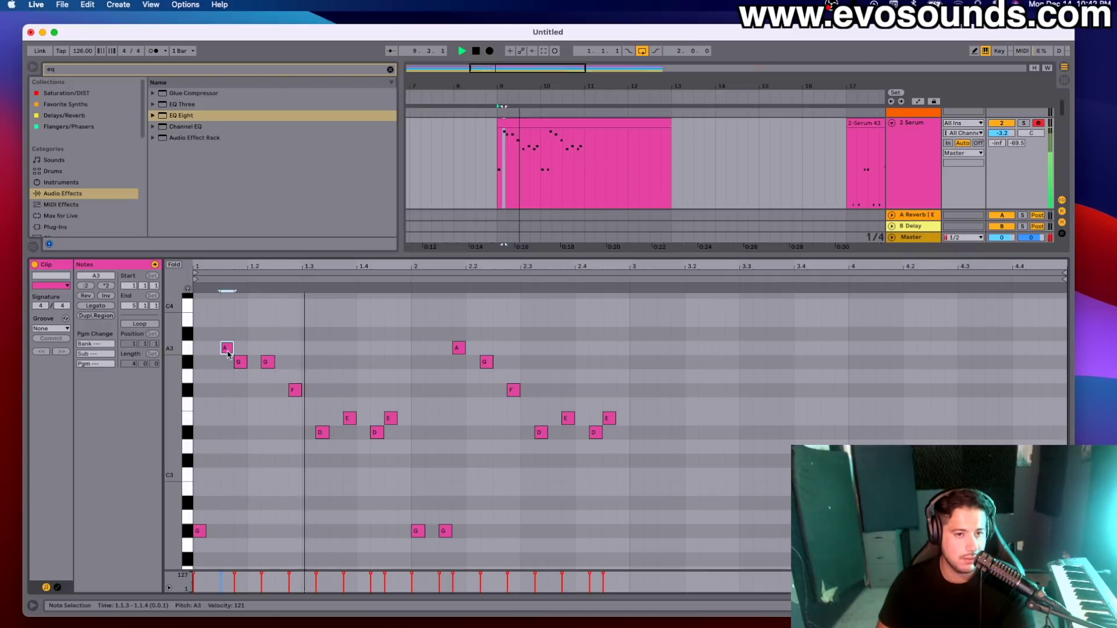
pyautogui.moveTo(289, 389); pyautogui.dragTo(276, 388)
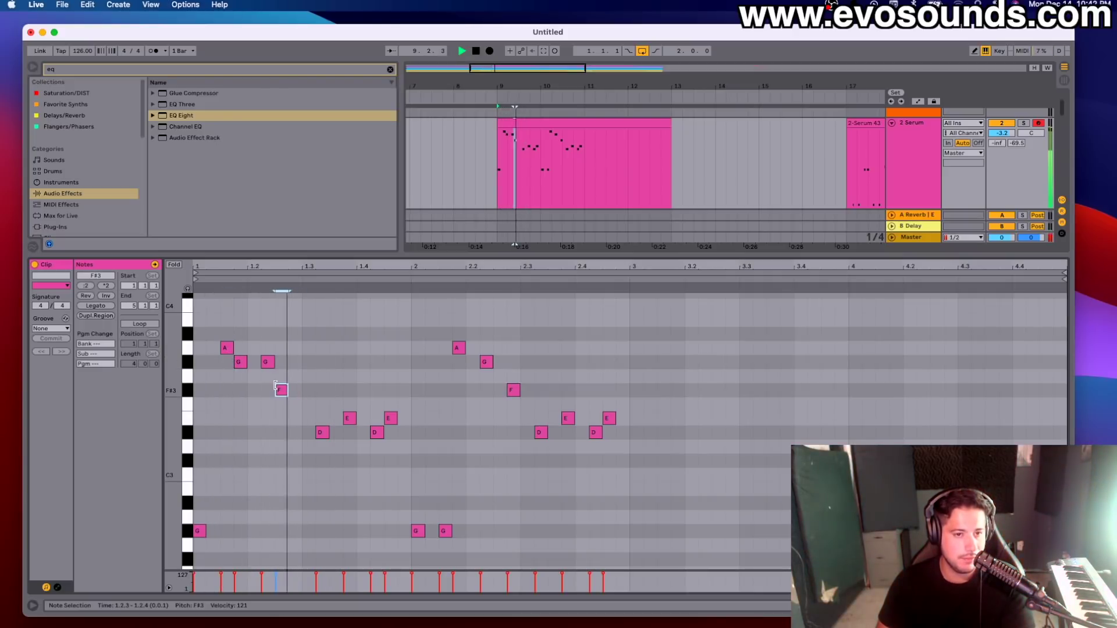
pyautogui.press('space')
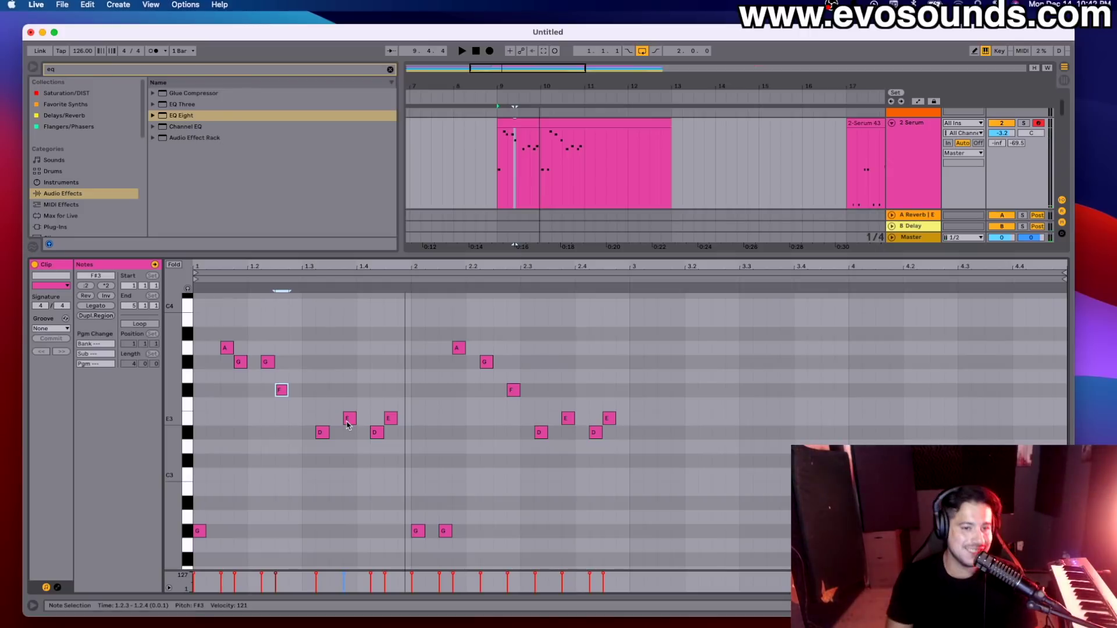
# - Return the A3 at 1.1.3 to G#2, audition it, and shift that bass note to 1.3.1
pyautogui.moveTo(228, 349); pyautogui.dragTo(227, 529)
pyautogui.press('space')
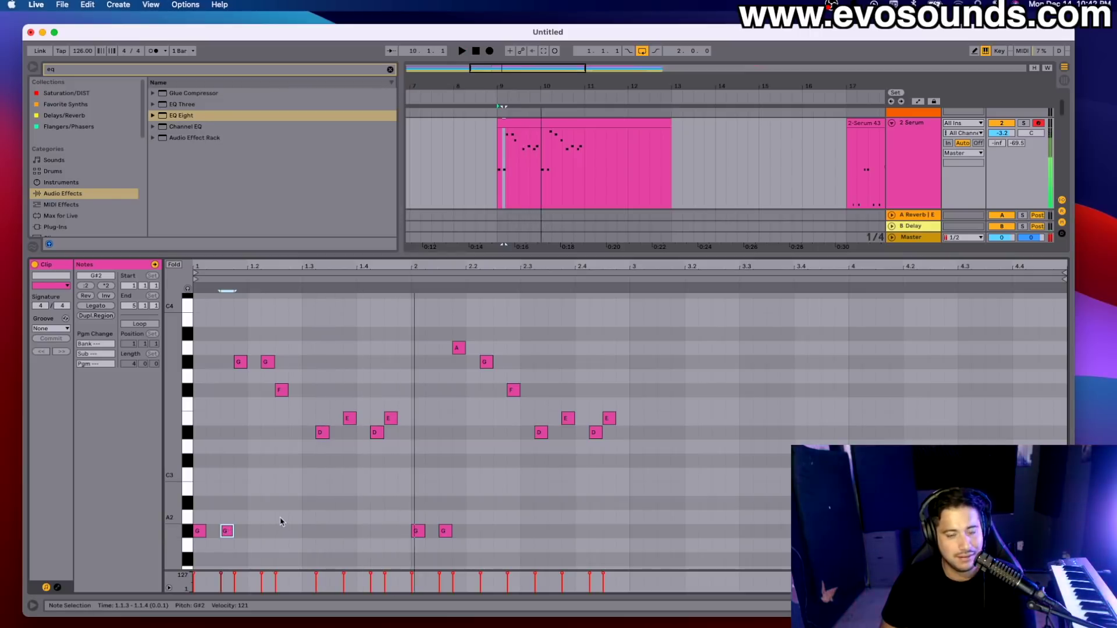
pyautogui.press('space')
pyautogui.moveTo(227, 530); pyautogui.dragTo(308, 531)
# - Commit an MPC 16 swing groove to all the melody's notes and play the result
pyautogui.click(225, 529)
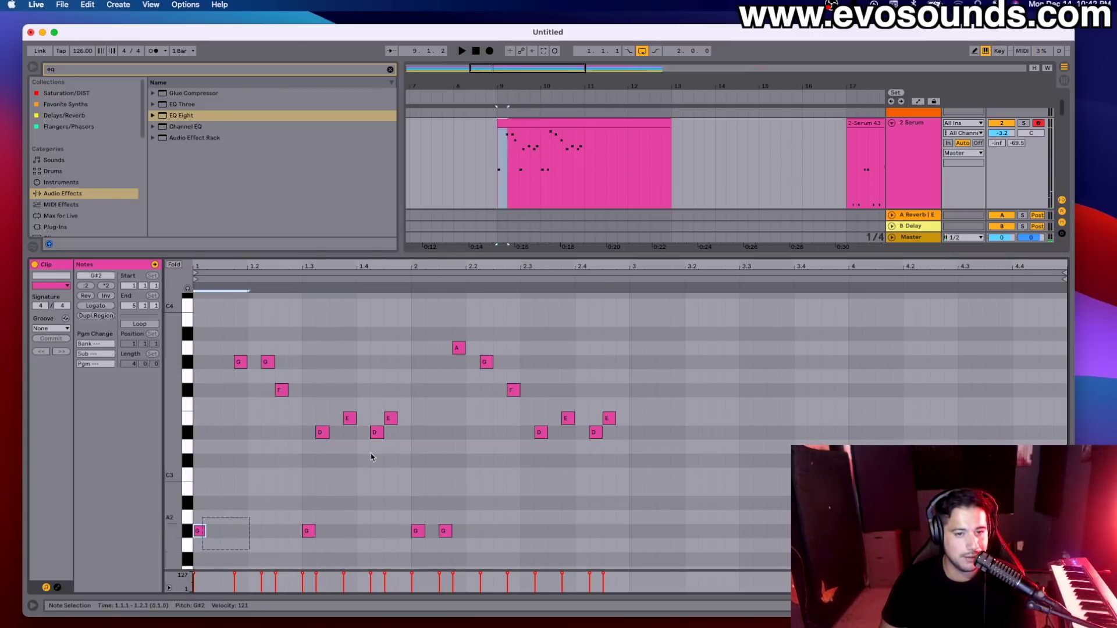
pyautogui.press('super+a')
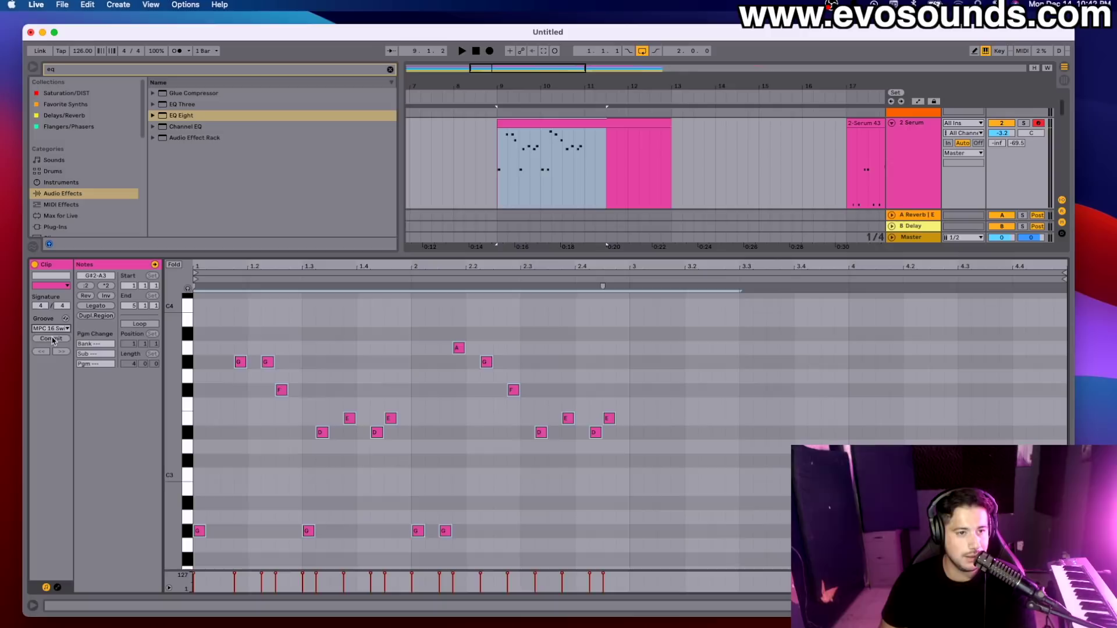
pyautogui.press('space')
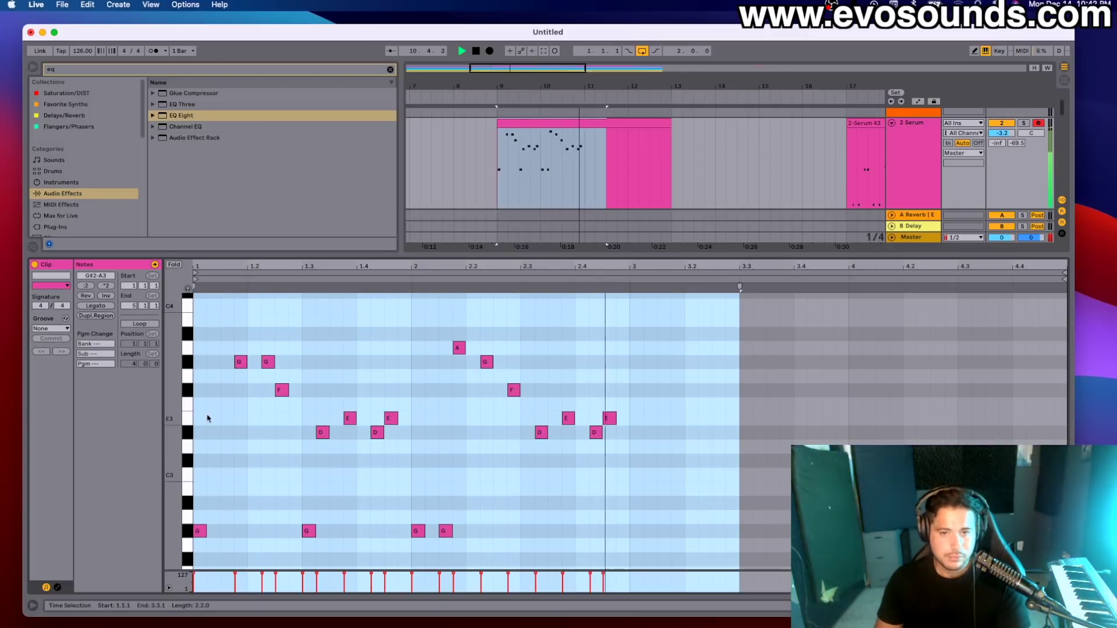
# - Vary bar 2 by lowering the 2.1.4 note to G#3 and the 2.2.2 note to E3, auditioning each change
pyautogui.click(459, 357)
pyautogui.press('space')
pyautogui.moveTo(459, 349); pyautogui.dragTo(459, 361)
pyautogui.press('space')
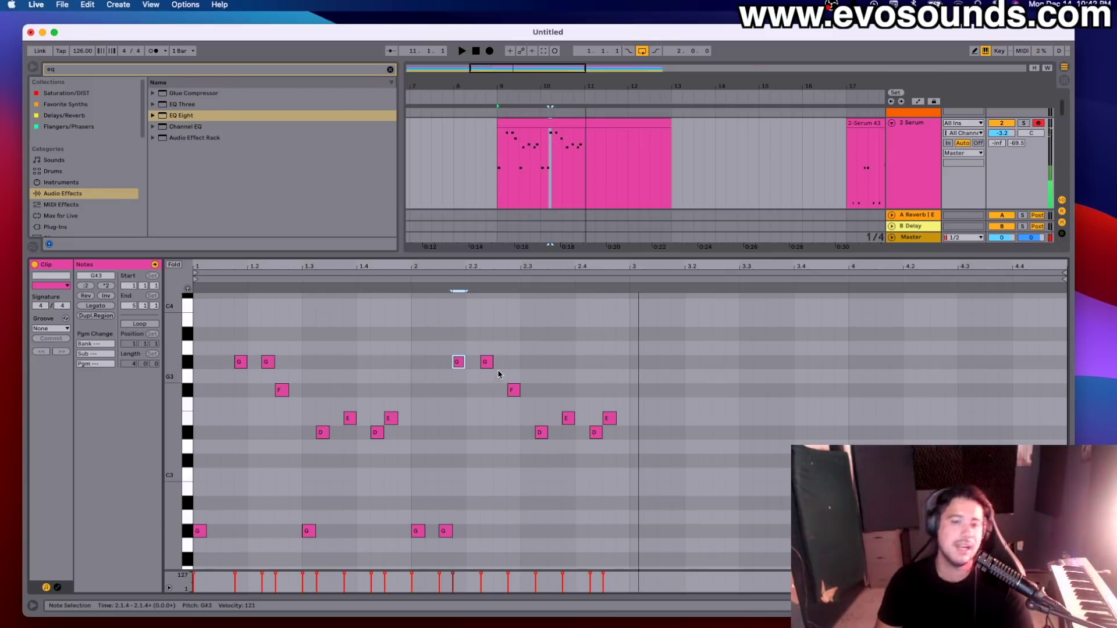
pyautogui.moveTo(489, 364); pyautogui.dragTo(487, 420)
pyautogui.press('space')
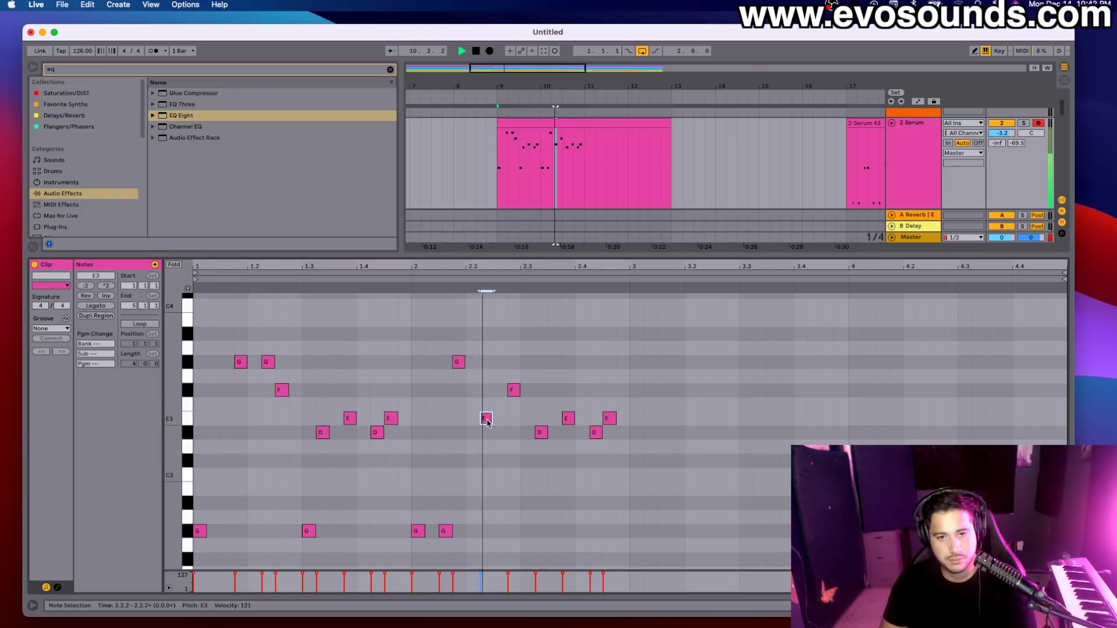
# - Stop playback and delete all notes of the melody from the four-bar clip
pyautogui.press('space')
pyautogui.hotkey('ctrl', 'a')
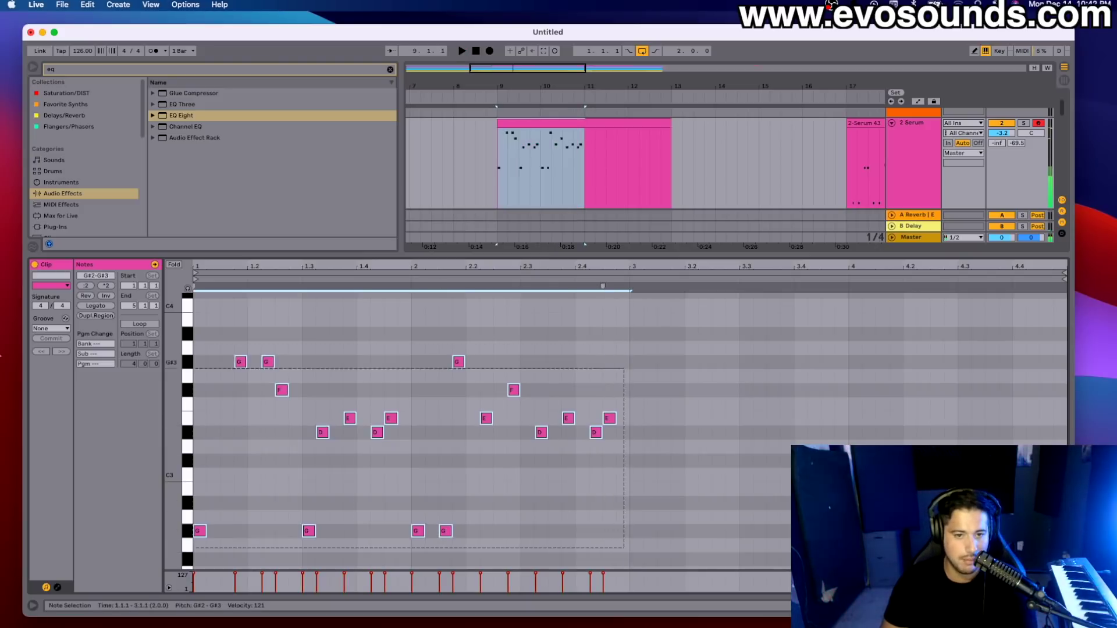
pyautogui.press('Delete')
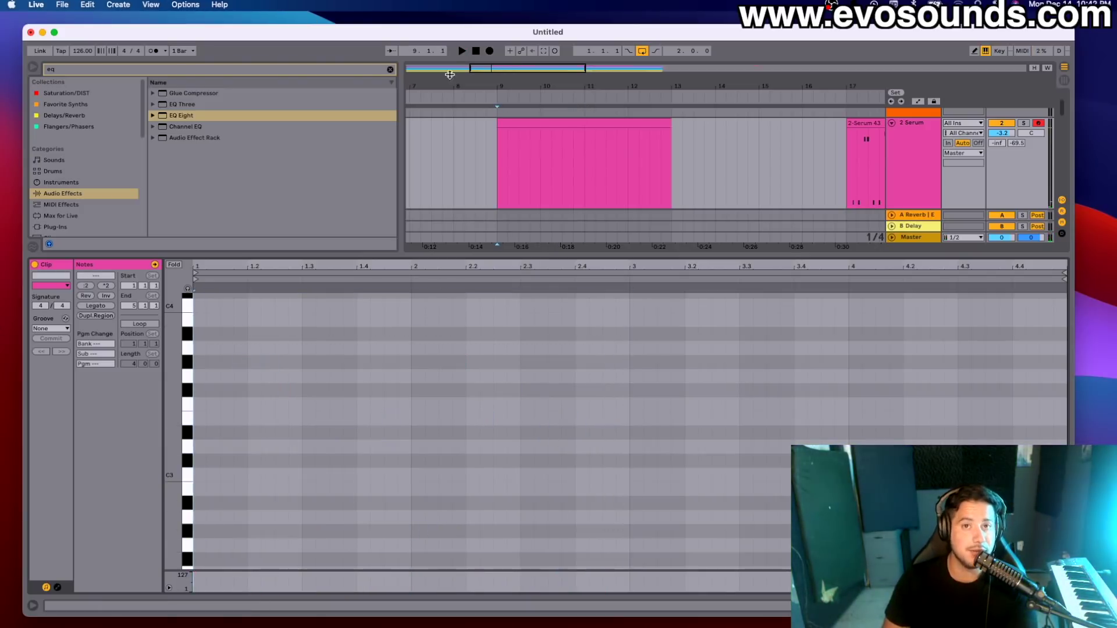
# - Record new melody takes played on the MIDI keyboard into the Serum track, starting at bar 9
pyautogui.click(489, 51)
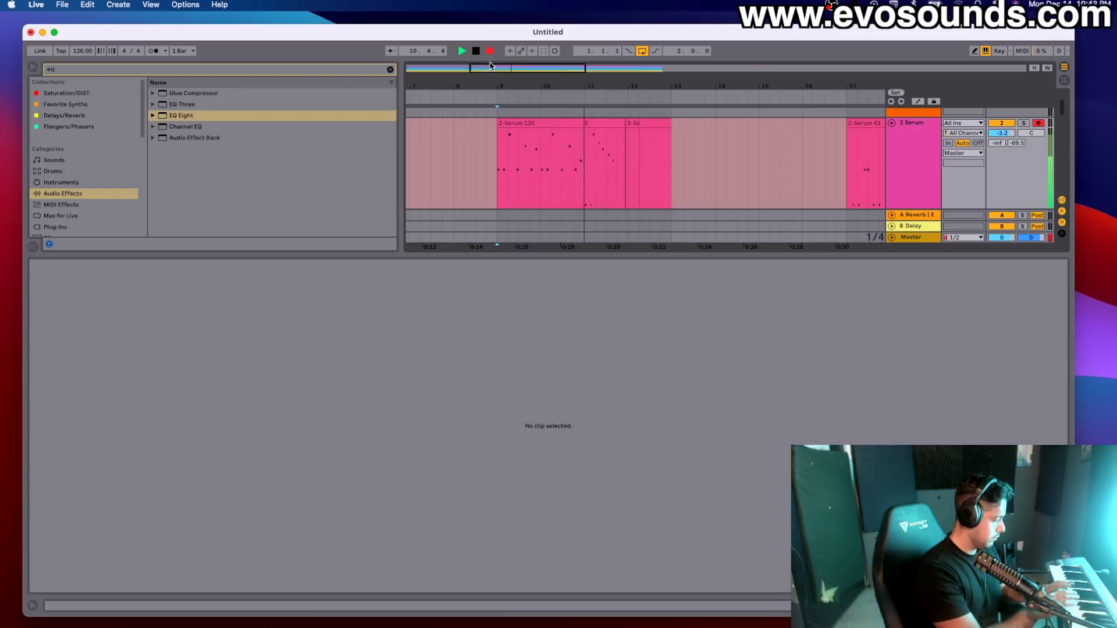
pyautogui.click(490, 51)
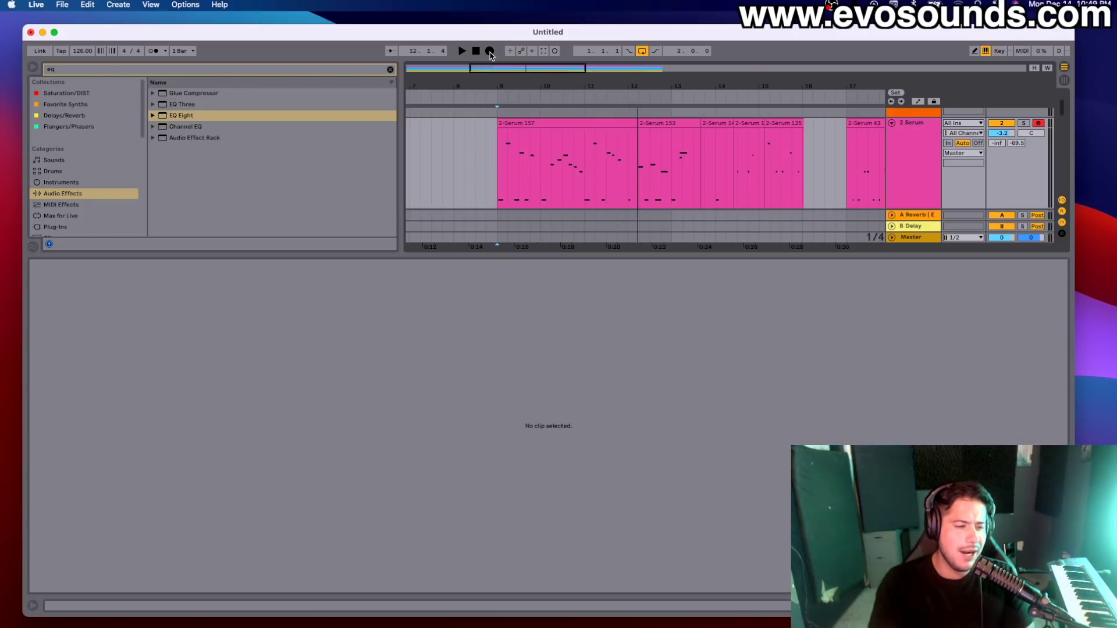